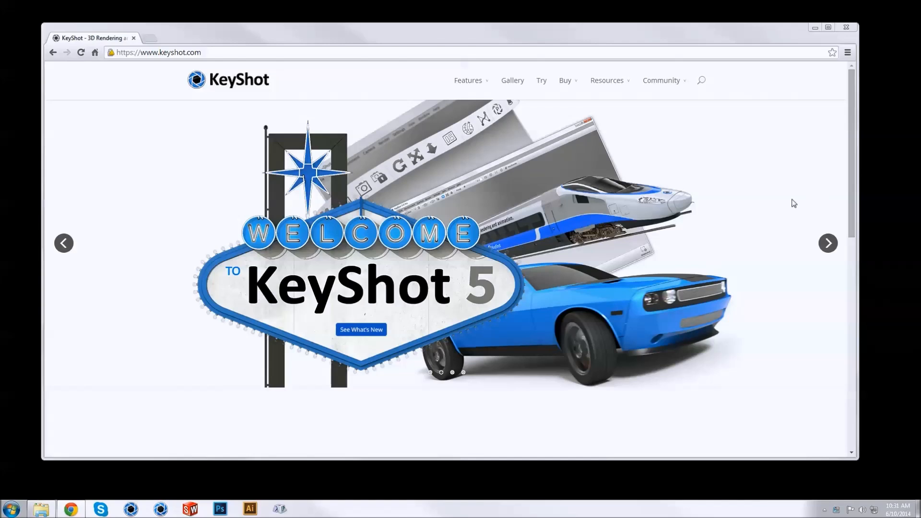
Examine the What's New page on the KeyShot website, including the feature overview and the Streamlined Interface section
mouse_move(485, 87)
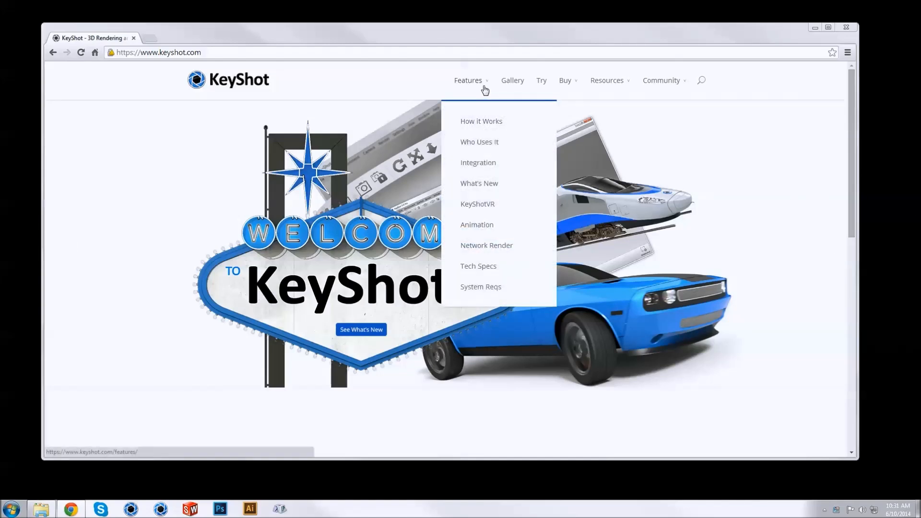
click(499, 183)
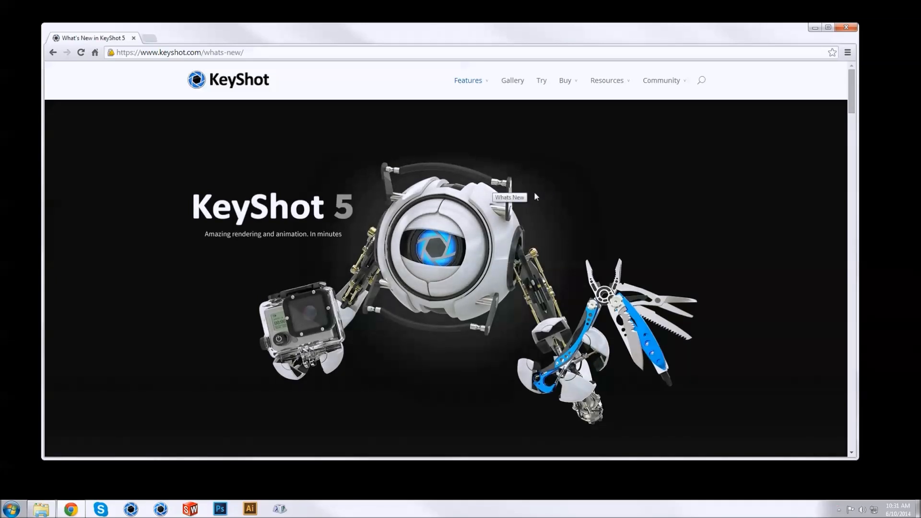
scroll(549, 272, down, 10)
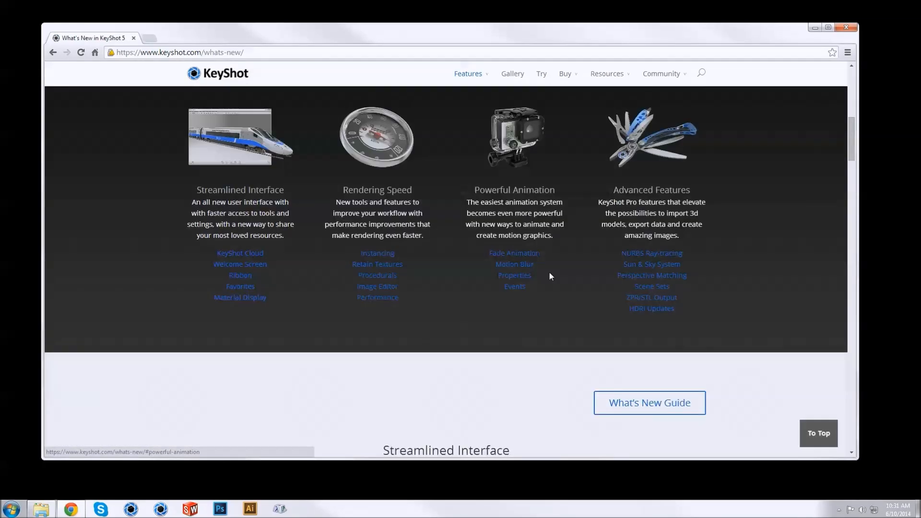
scroll(549, 271, down, 3)
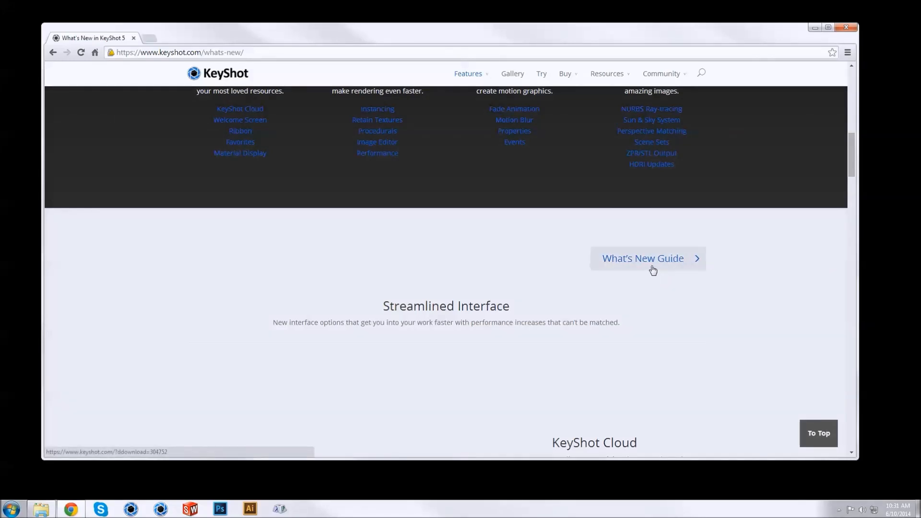
scroll(653, 270, up, 3)
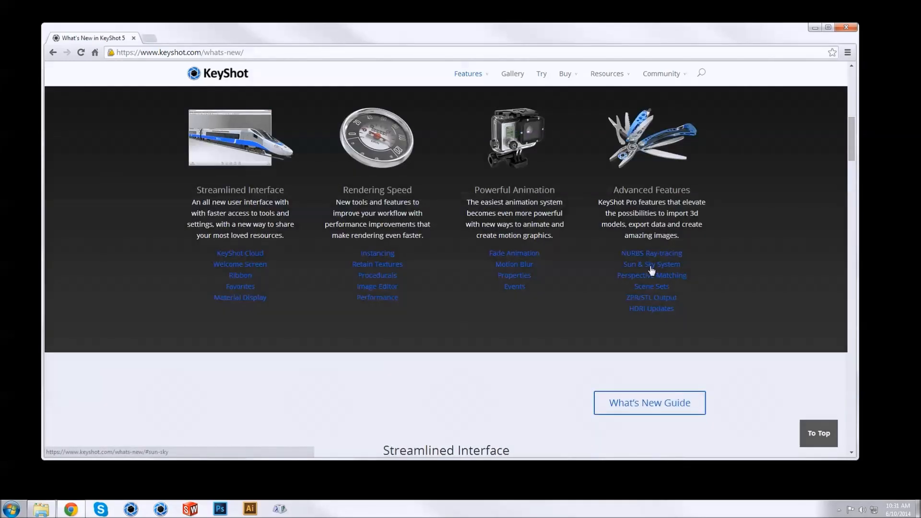
scroll(652, 270, down, 9)
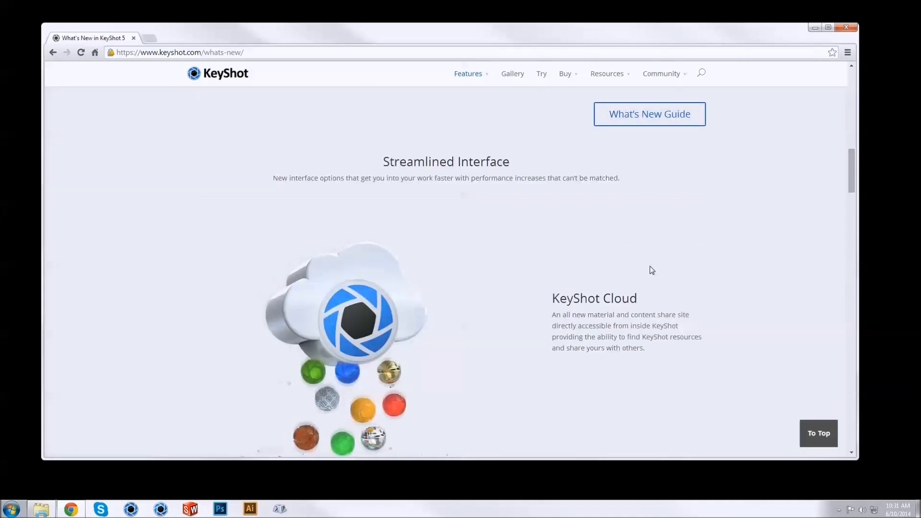
scroll(652, 270, up, 15)
scroll(652, 270, down, 8)
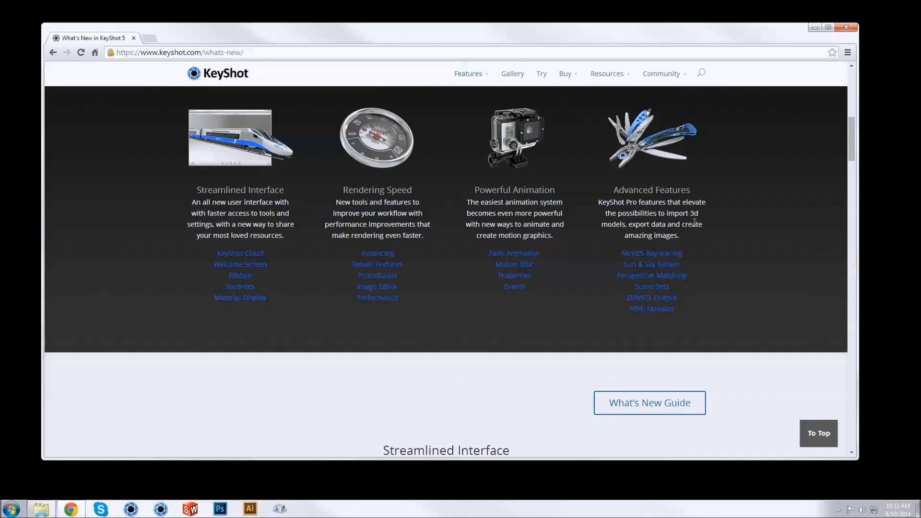
Close the browser, switch to KeyShot 5, and hide the Animation timeline, Project and Library panels
click(844, 29)
click(160, 509)
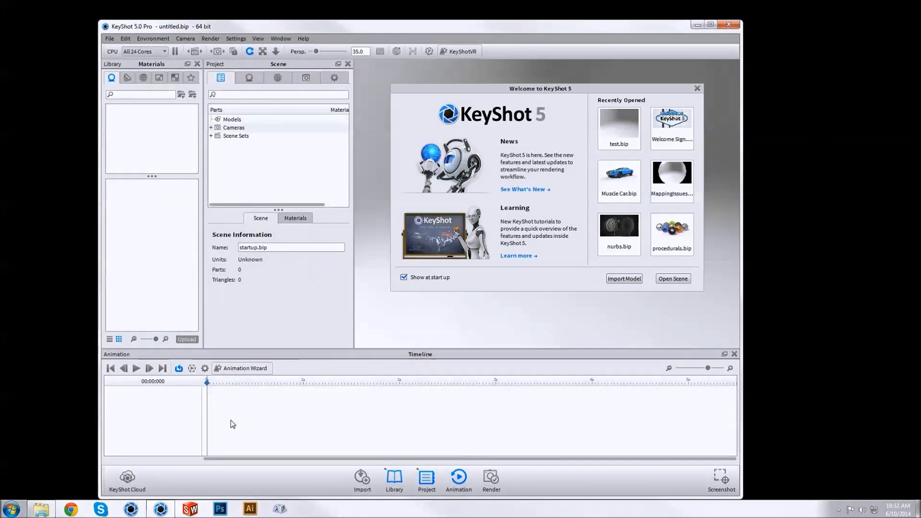
drag(374, 30, 374, 25)
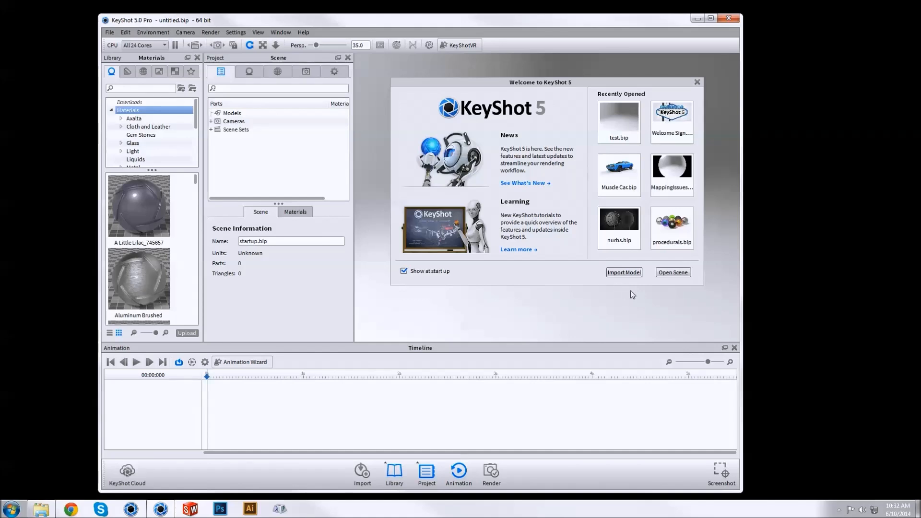
click(736, 348)
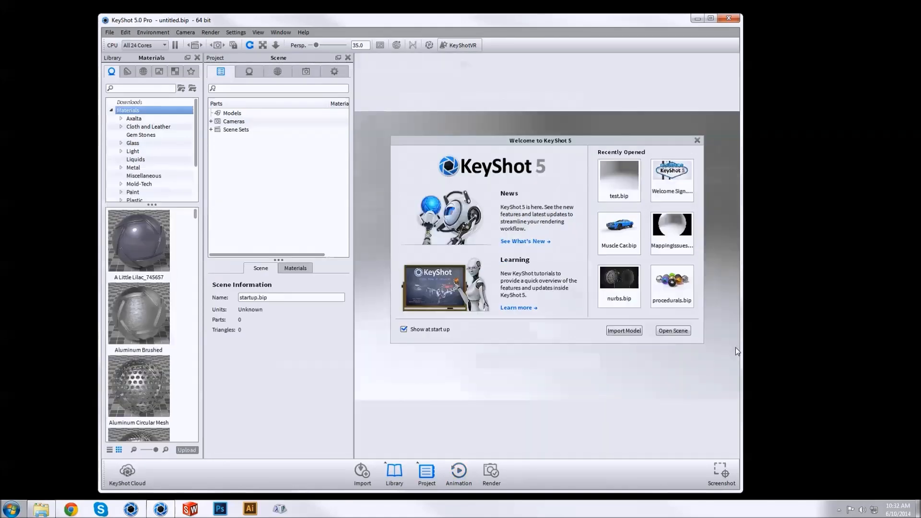
click(348, 58)
click(347, 58)
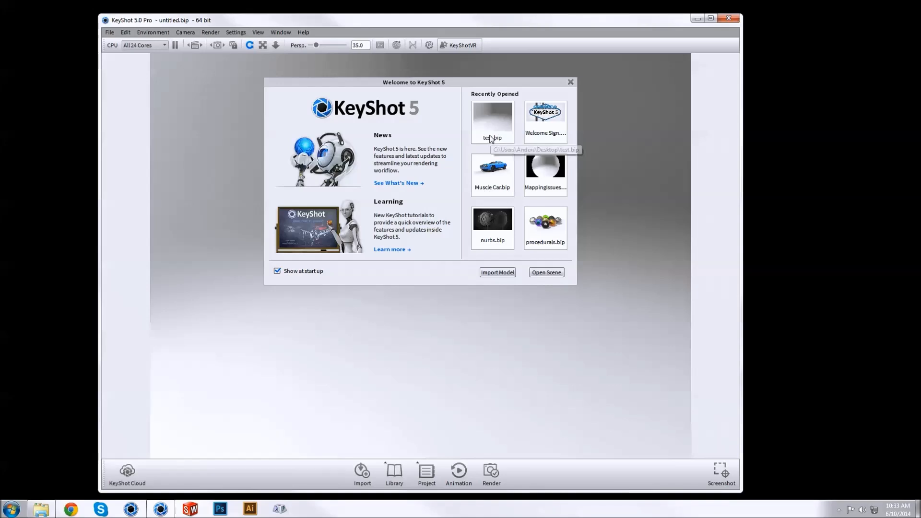
Open the recent scene Welcome Sign.bip, discarding unsaved changes, and maximize the application window
click(547, 117)
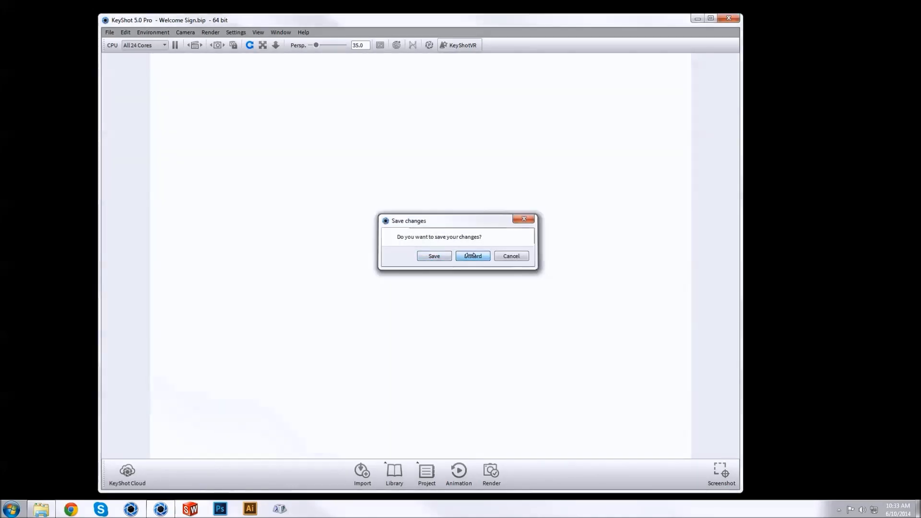
click(472, 257)
drag(421, 7, 420, 0)
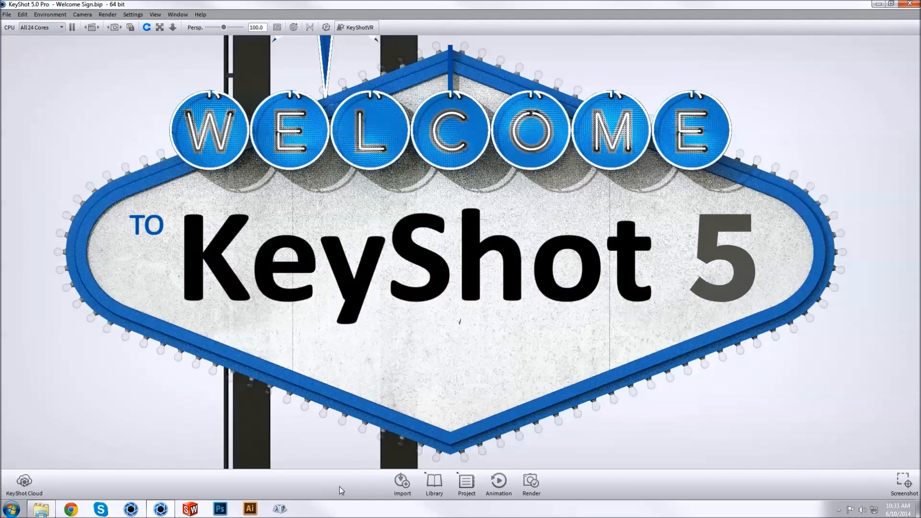
View KeyShot Cloud without its changelog, try docking it beside the viewport, and close it
click(24, 481)
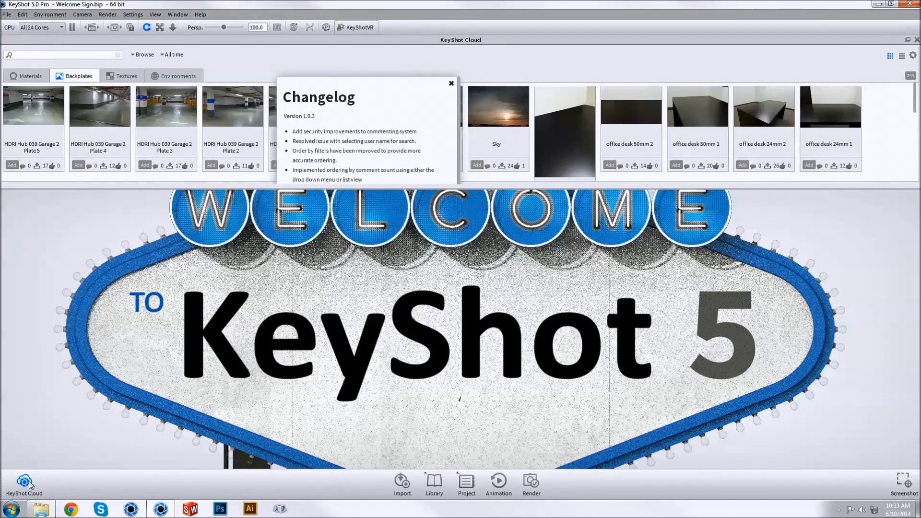
click(451, 84)
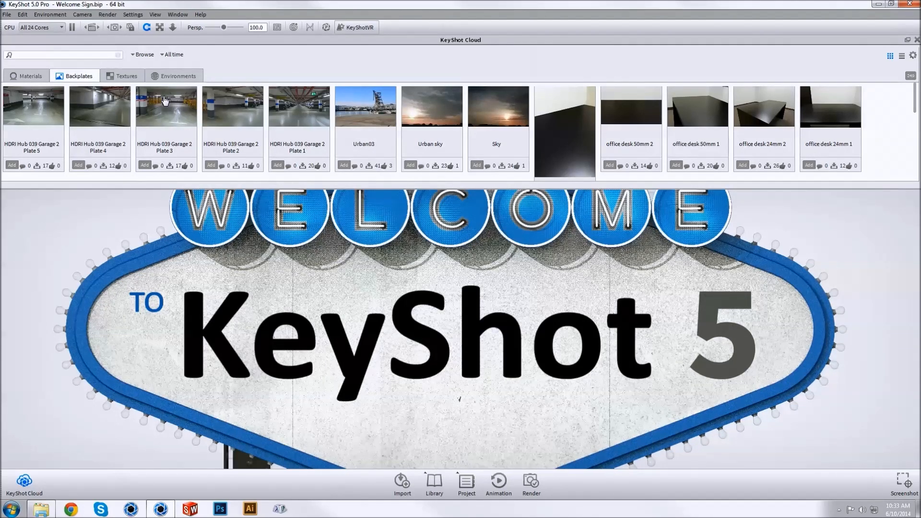
drag(384, 41, 672, 83)
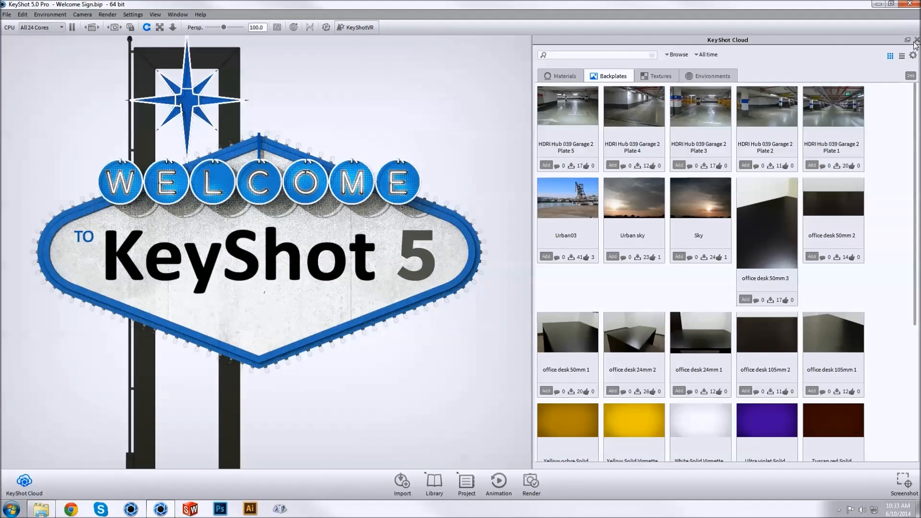
click(916, 40)
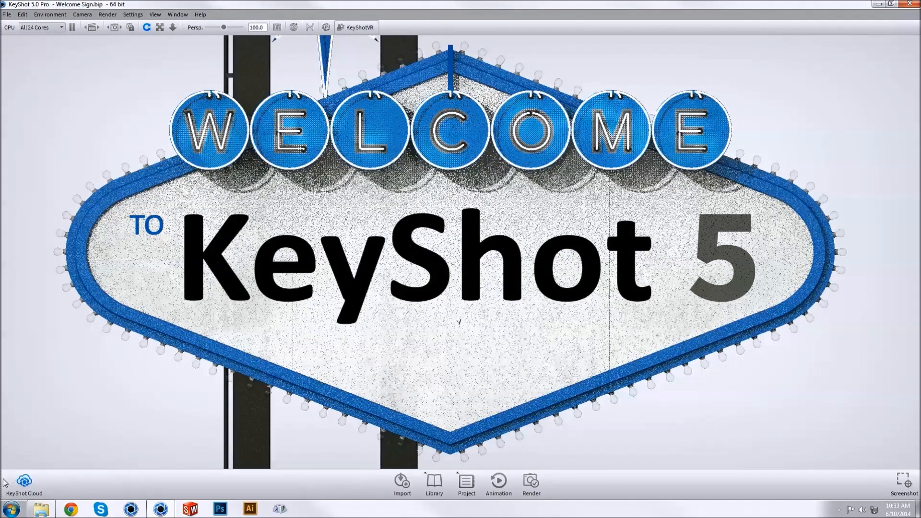
drag(5, 482, 149, 76)
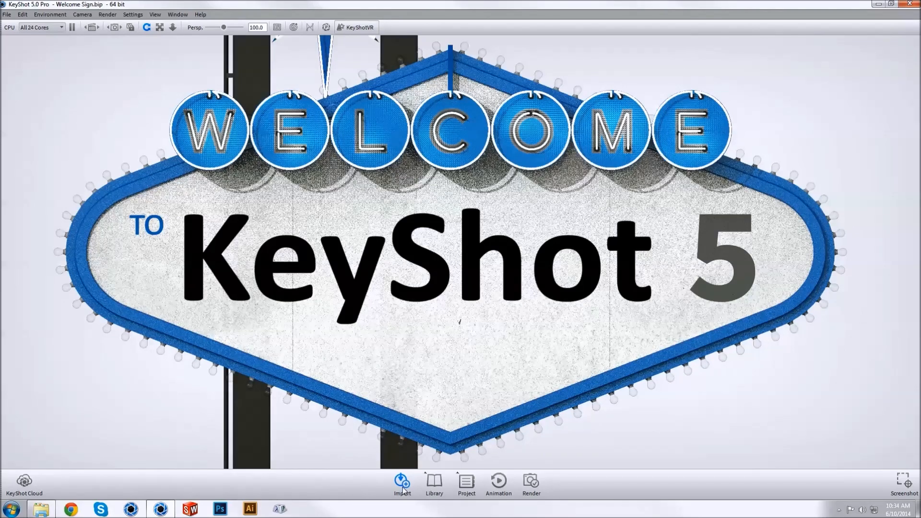
Examine the import options for test.stl under Update Geometry and Add to Scene, including Location, then cancel the import
click(402, 487)
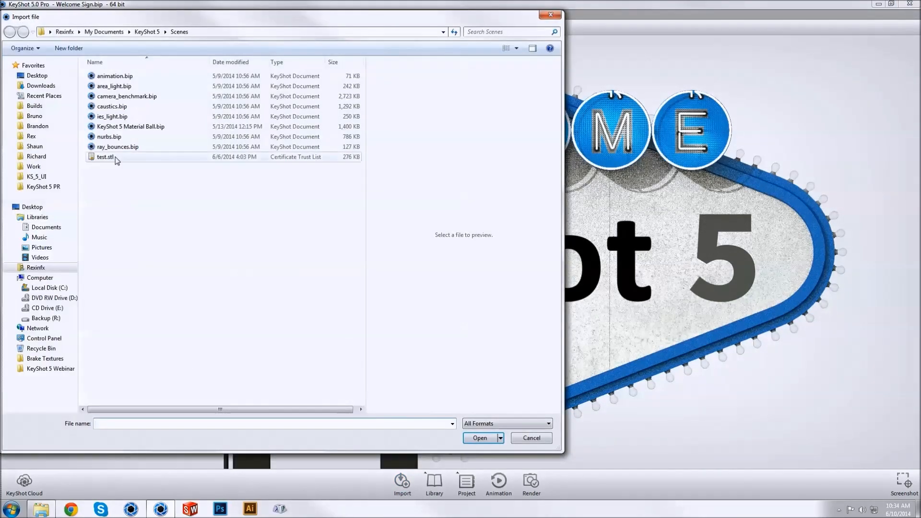
click(113, 156)
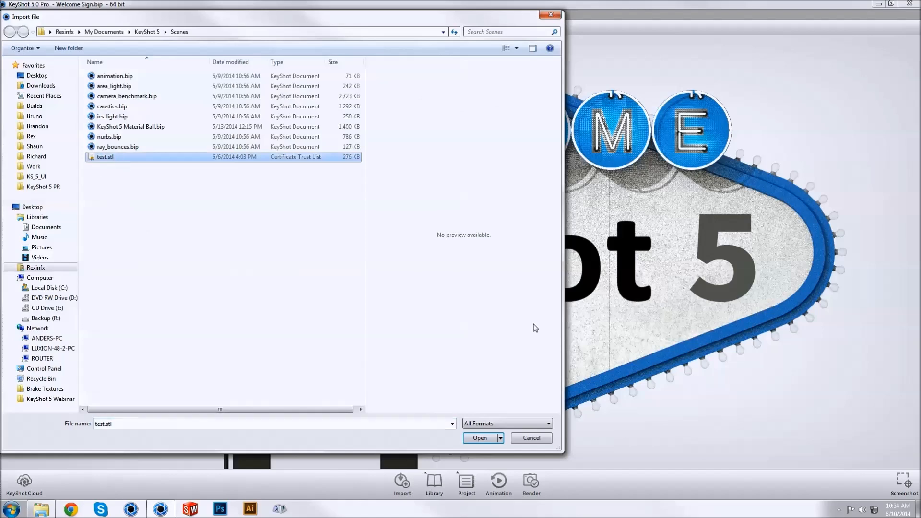
click(482, 438)
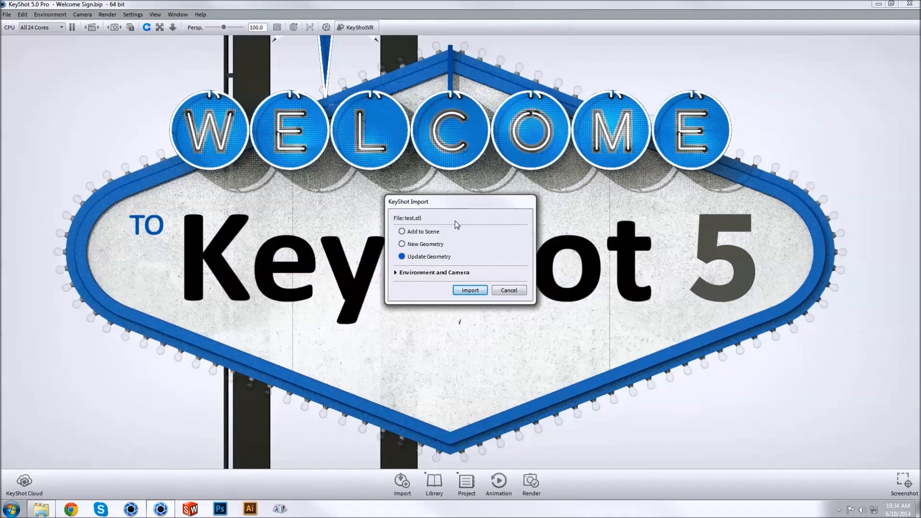
click(447, 273)
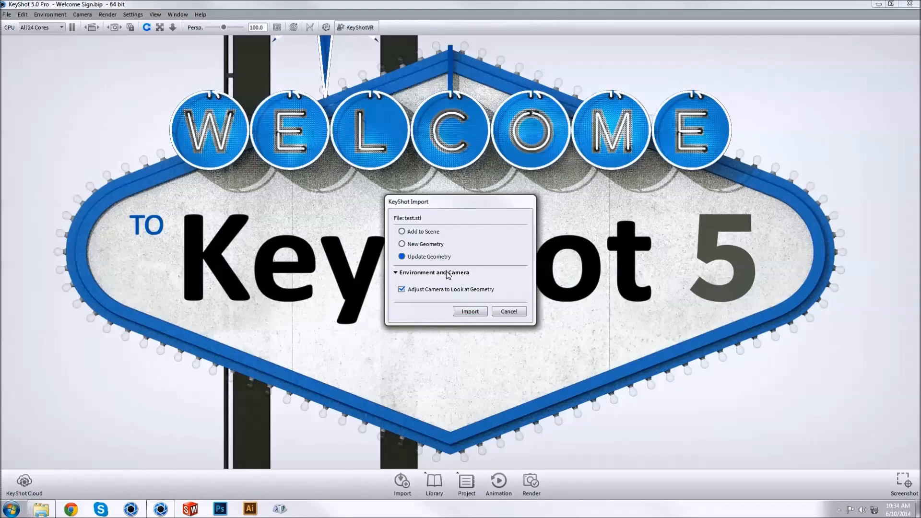
click(433, 232)
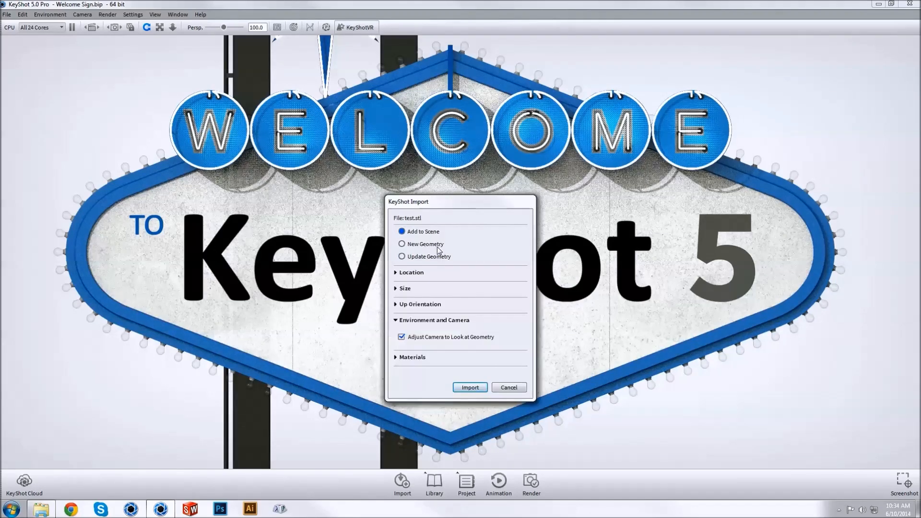
click(417, 320)
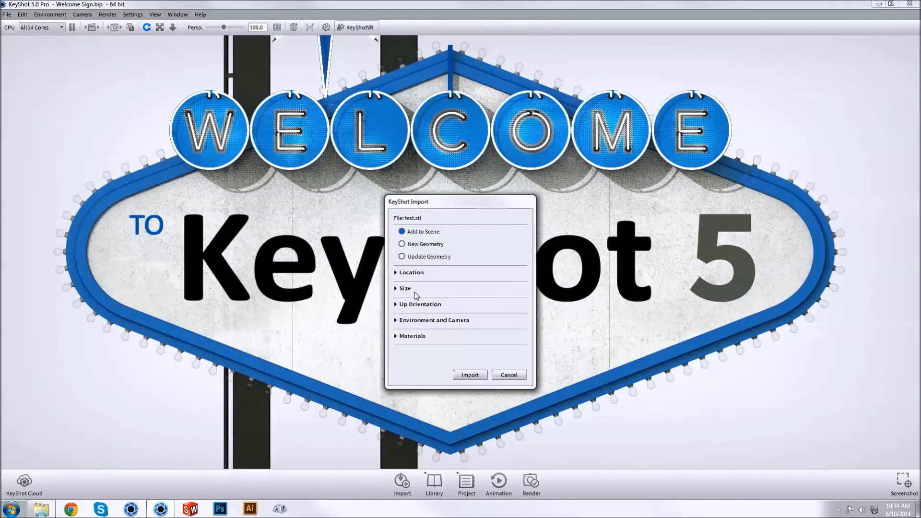
click(408, 273)
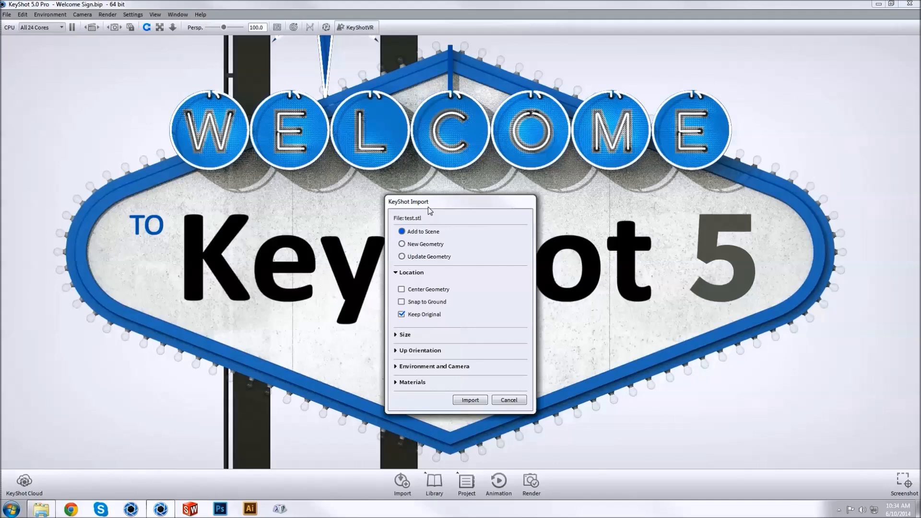
drag(428, 205, 428, 154)
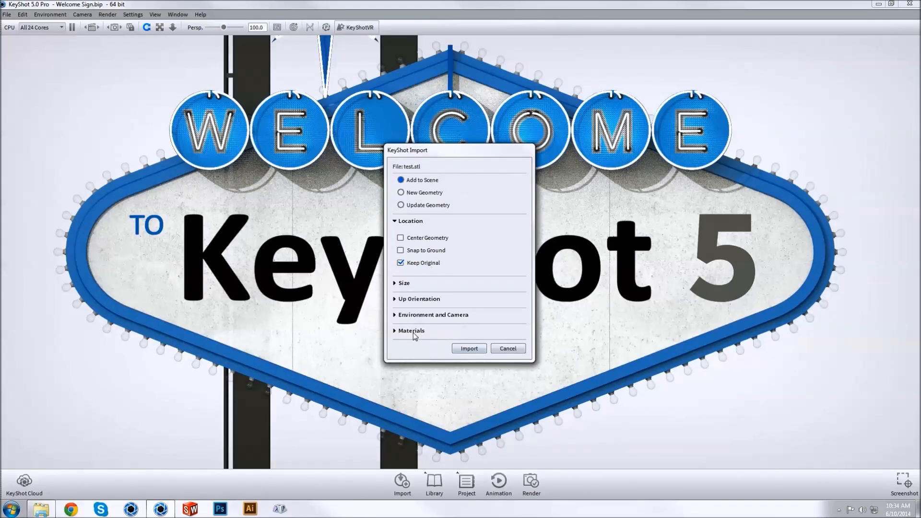
click(517, 350)
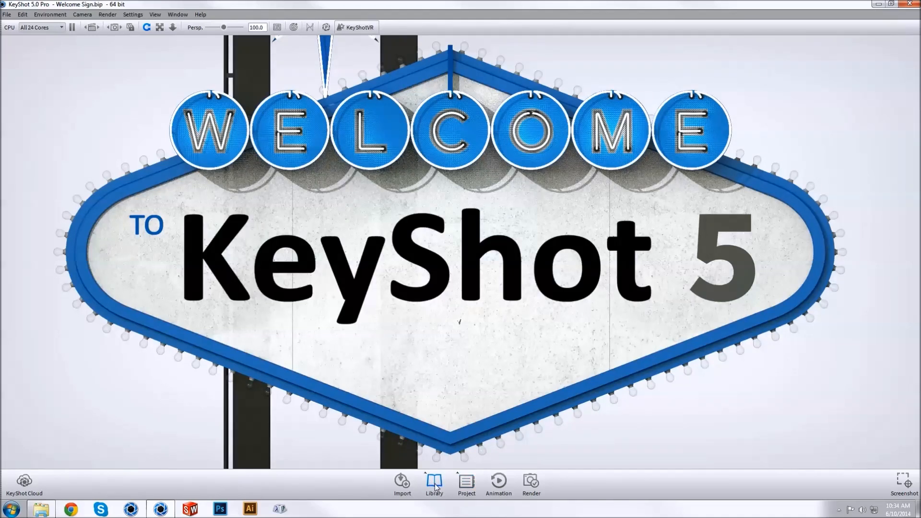
Show the Colors library at a reduced width and display the Project panel beside it
click(434, 485)
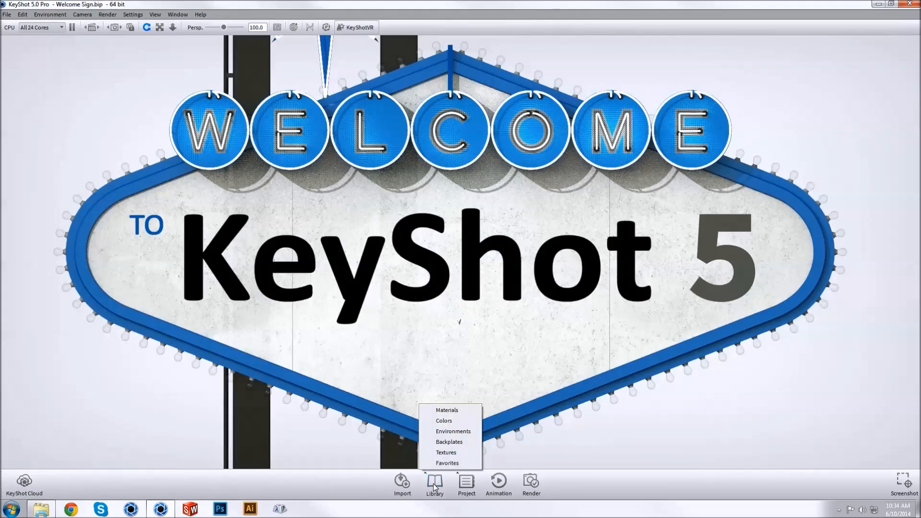
click(449, 422)
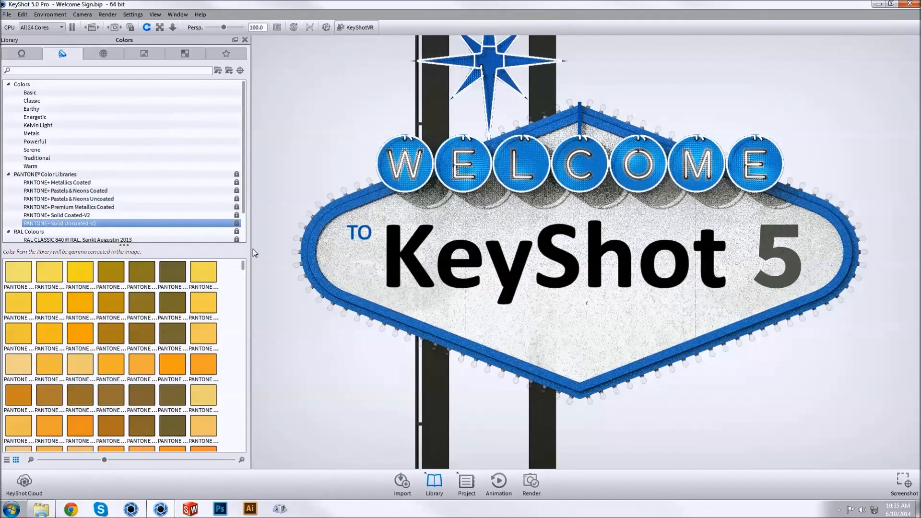
drag(250, 250, 88, 233)
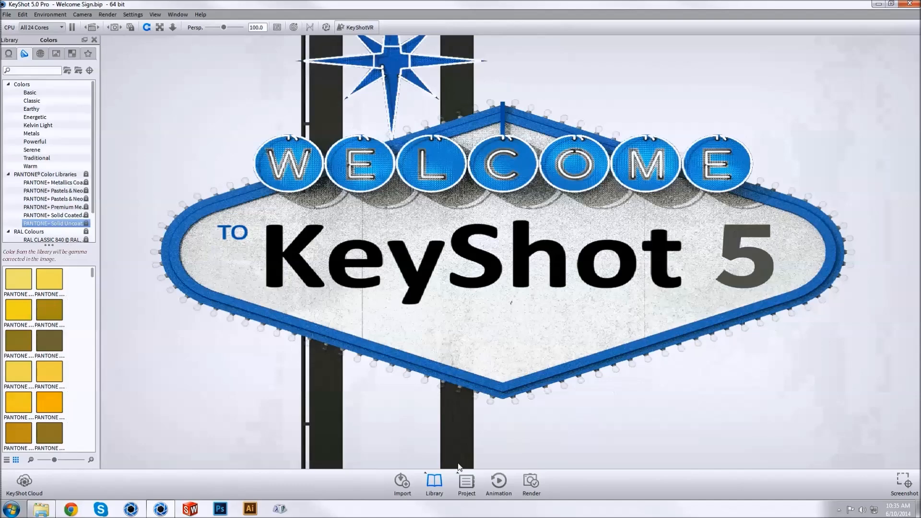
click(466, 483)
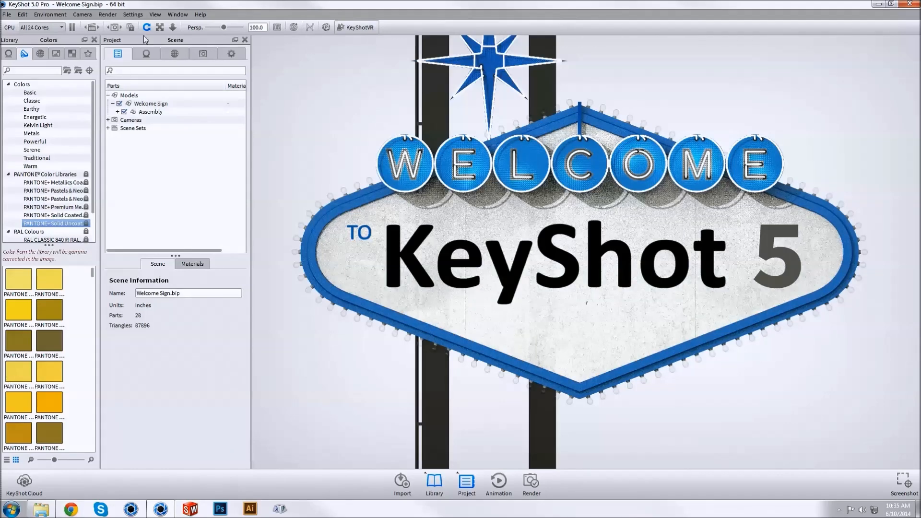
Try docking the Project panel on the opposite side of the viewport with a narrower Library, then return it beside the Library
drag(146, 42, 909, 96)
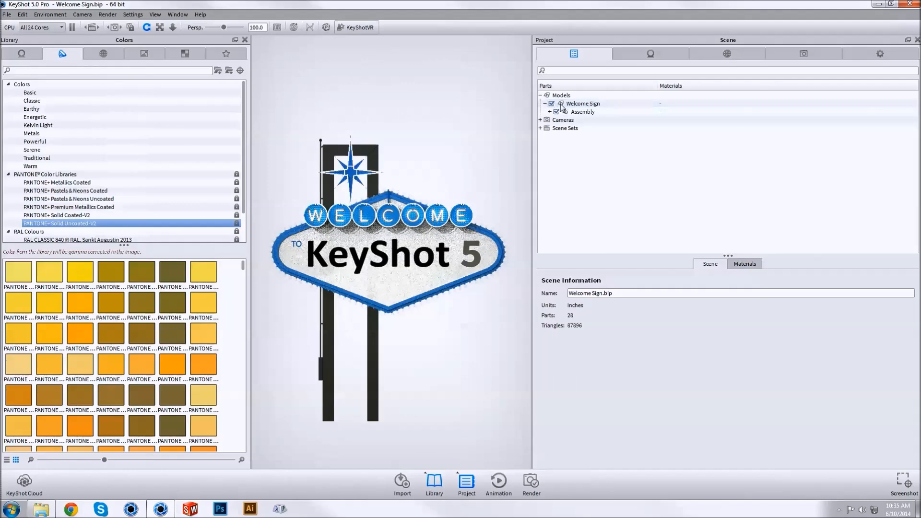
drag(249, 145, 58, 145)
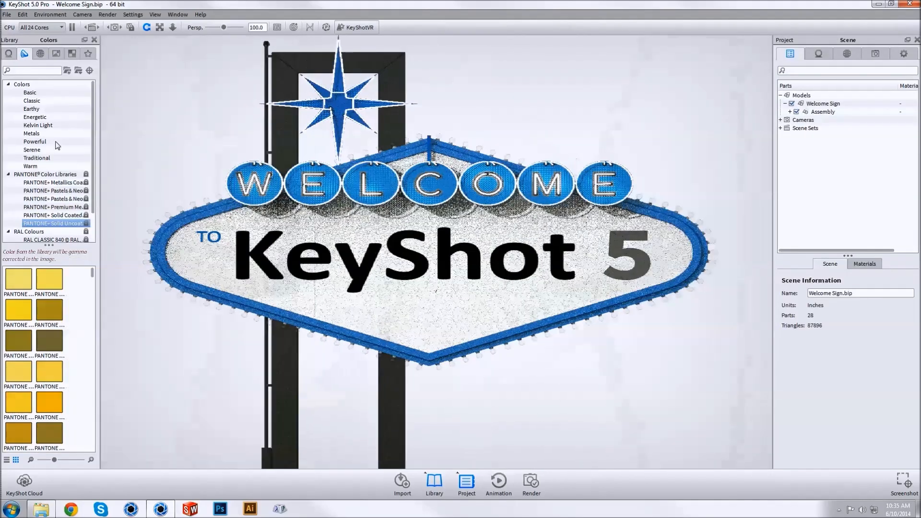
drag(848, 40, 147, 220)
Try stacking the Project panel below the Library with an adjusted split, then place the two side by side again
drag(157, 41, 129, 467)
drag(163, 330, 169, 241)
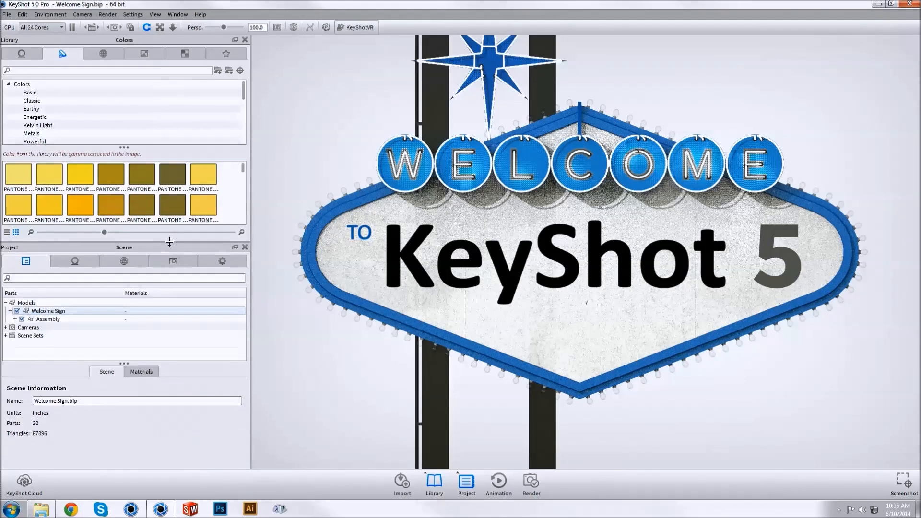
drag(174, 246, 245, 262)
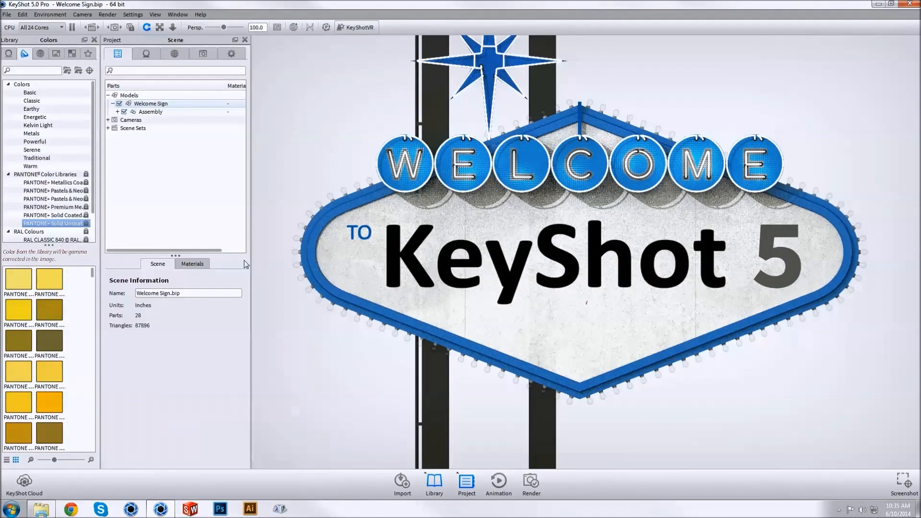
List the scene's materials in the Project panel beside the Materials library and select the dollar edges material
click(202, 265)
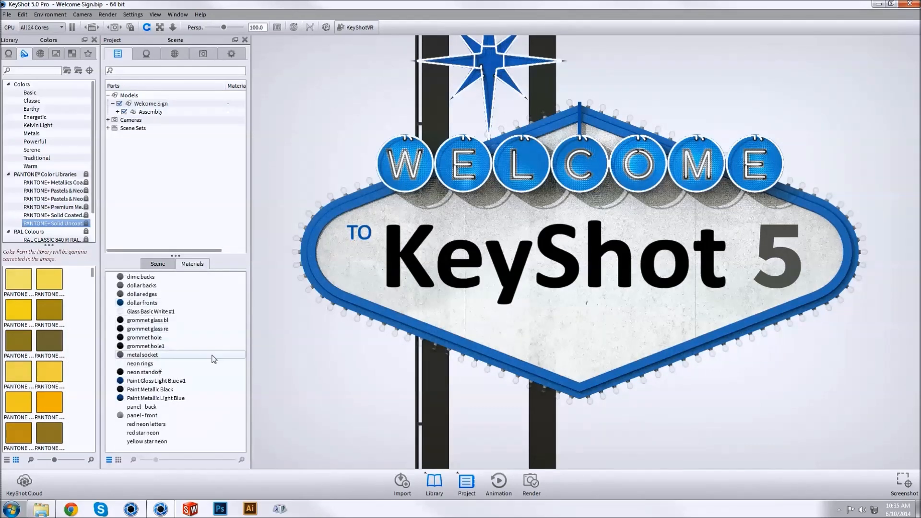
click(10, 54)
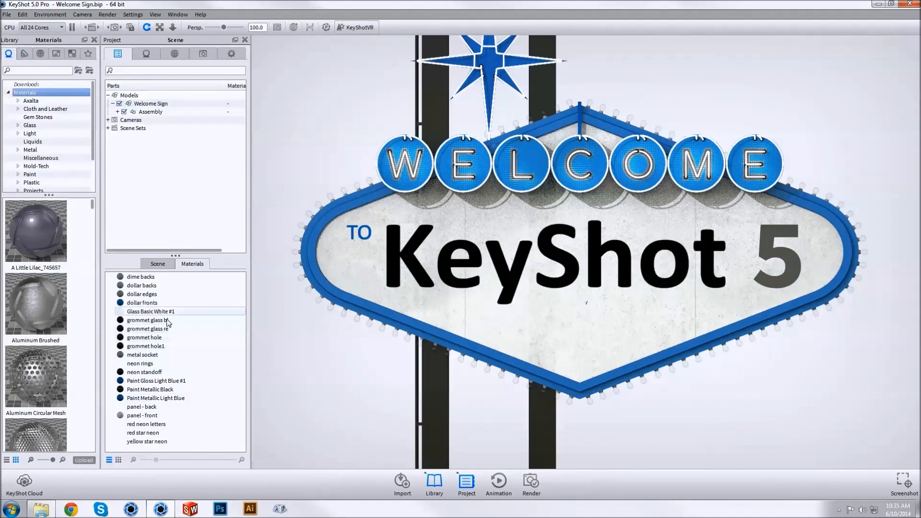
drag(144, 294, 171, 292)
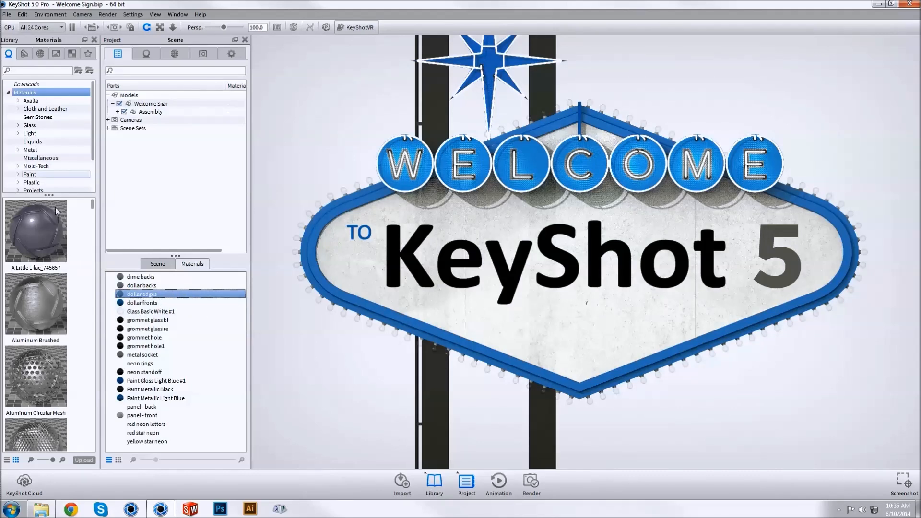
Try carrying A Little Lilac to the scene materials and back without applying it, and open the library tabs' Text or Icon display options
drag(22, 232, 140, 307)
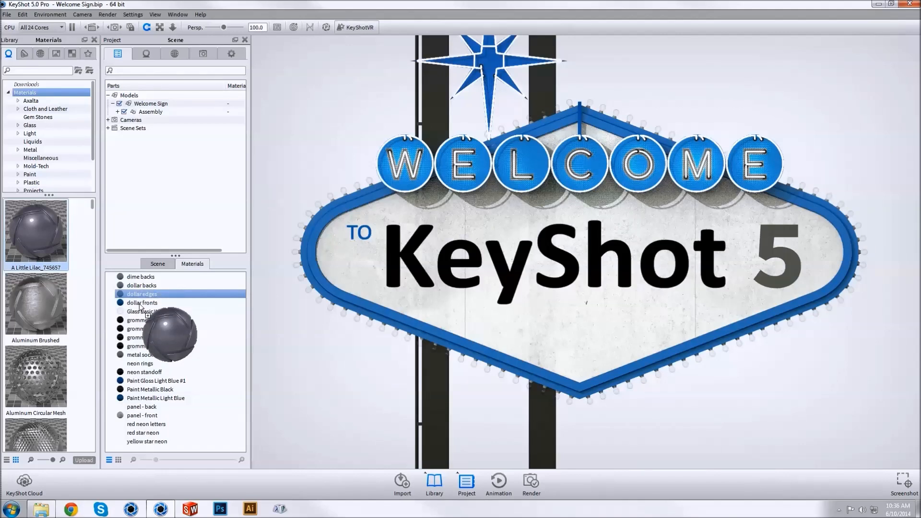
drag(140, 307, 55, 229)
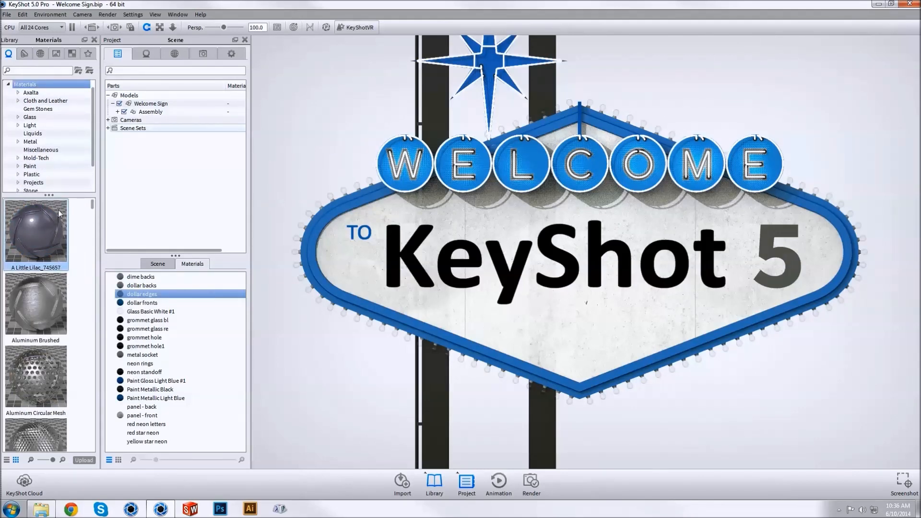
mouse_move(56, 214)
right_click(25, 56)
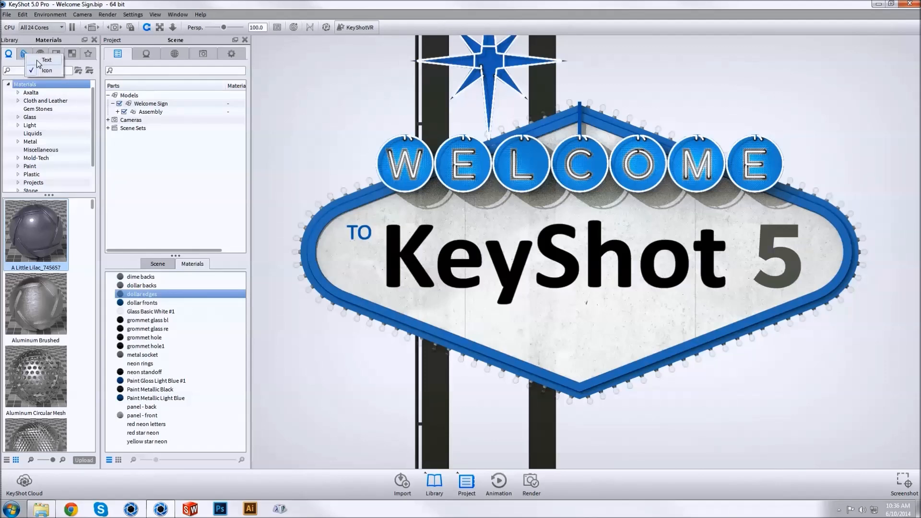
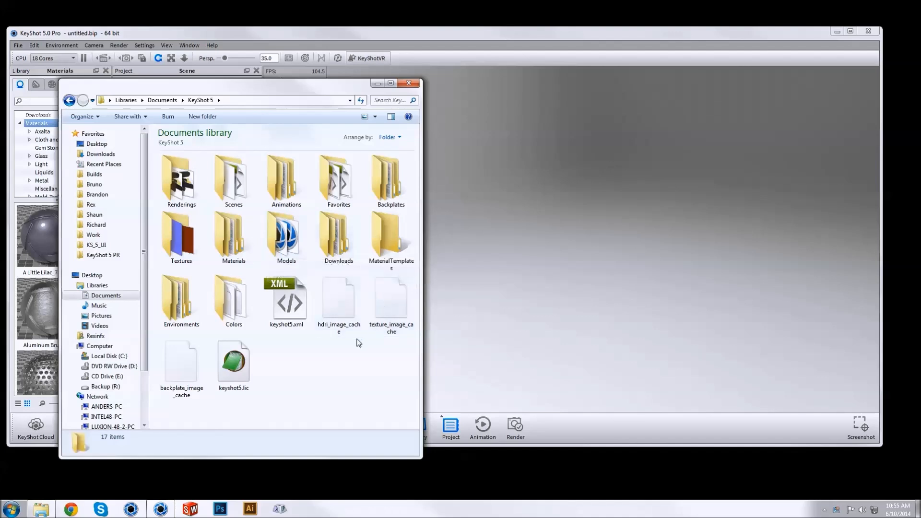
Open KeyShot 5 Material Ball.bip from the Scenes folder in its original saved state, replacing the current scene
double_click(233, 181)
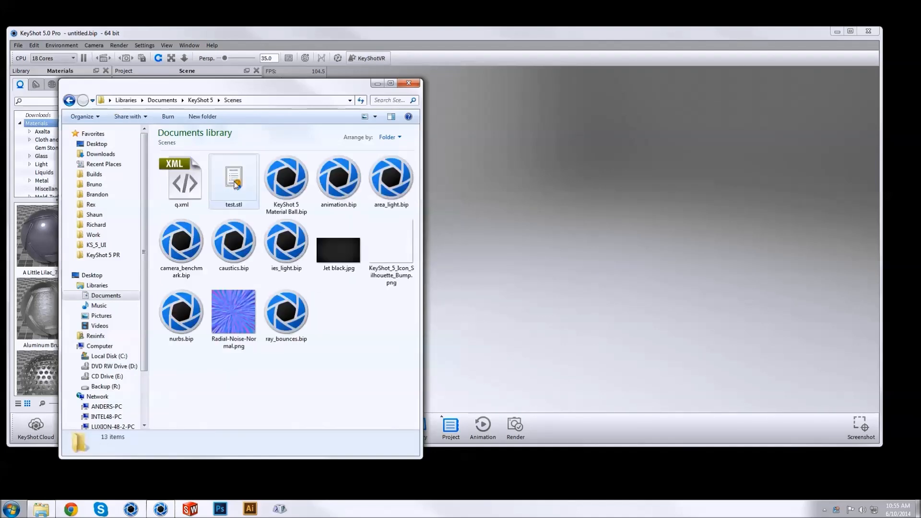
click(289, 191)
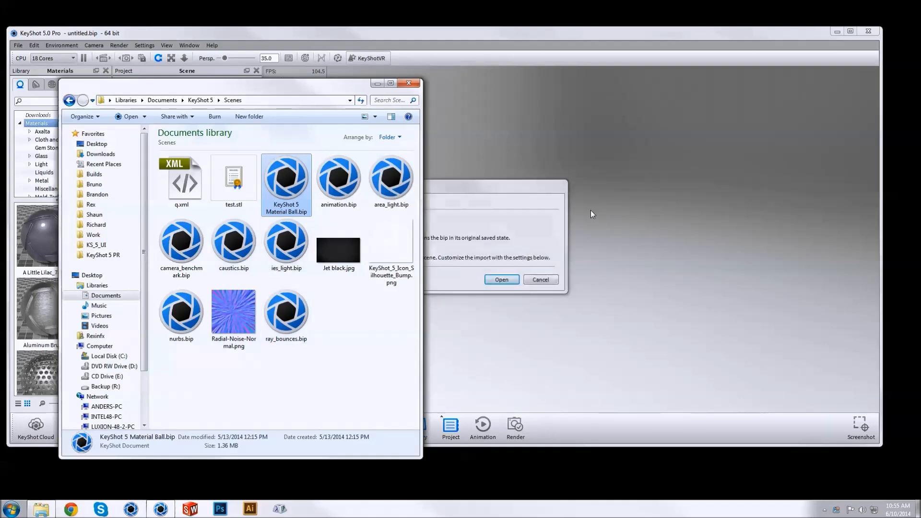
click(378, 83)
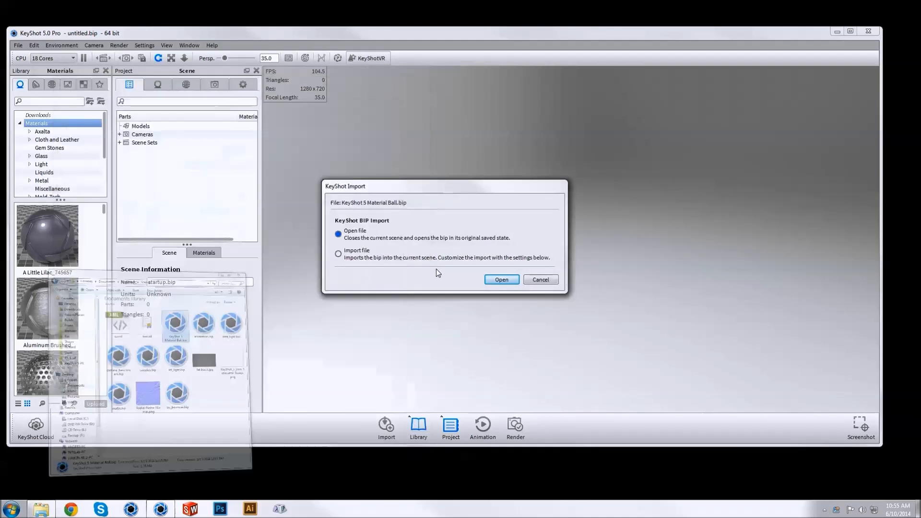
click(490, 282)
click(483, 257)
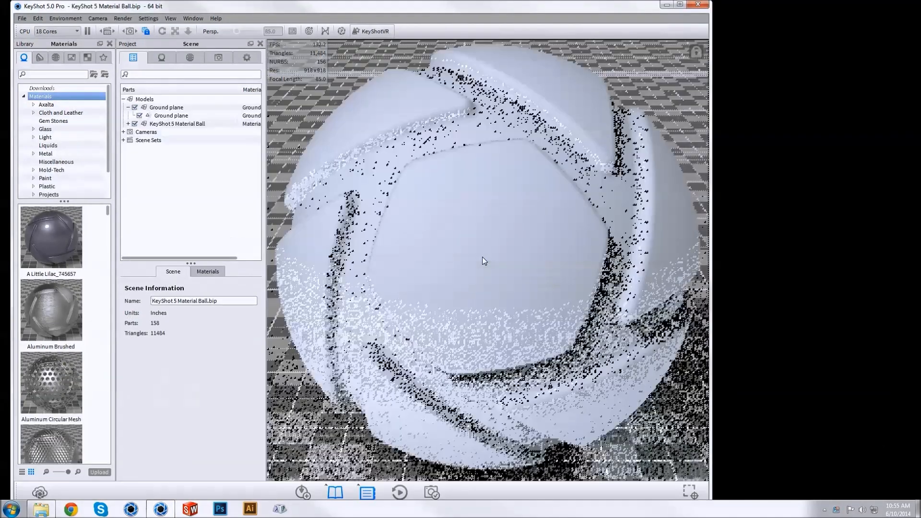
Maximize the window and unlock the camera so the material ball scene fills the viewport
double_click(444, 6)
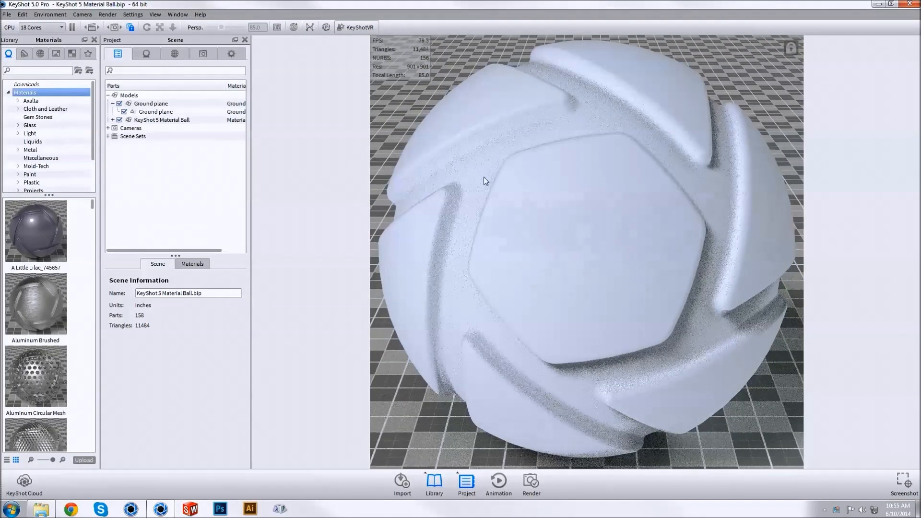
click(160, 27)
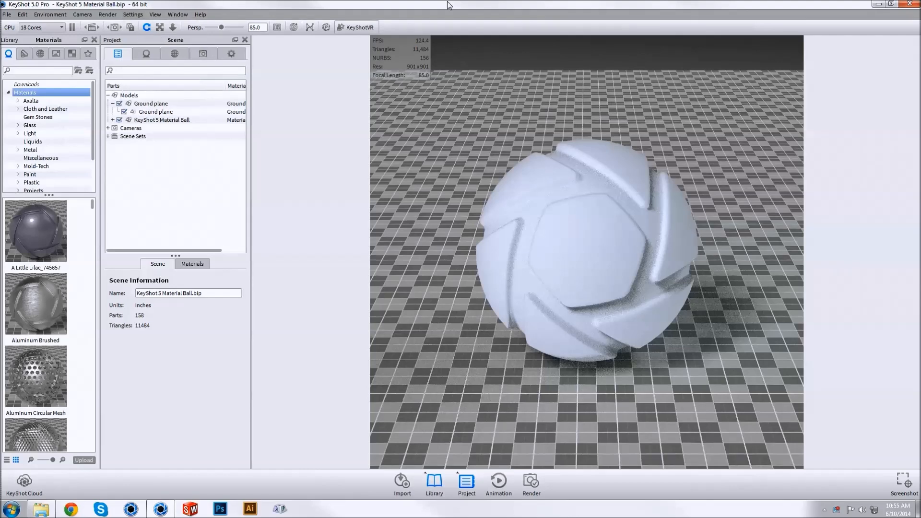
drag(447, 2, 446, 0)
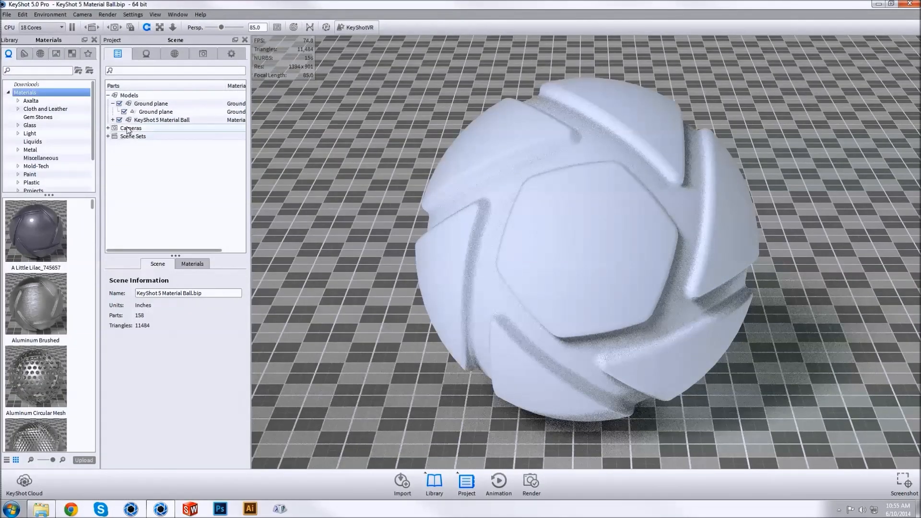
Delete the Ground plane model from the scene
click(112, 103)
click(140, 104)
right_click(139, 108)
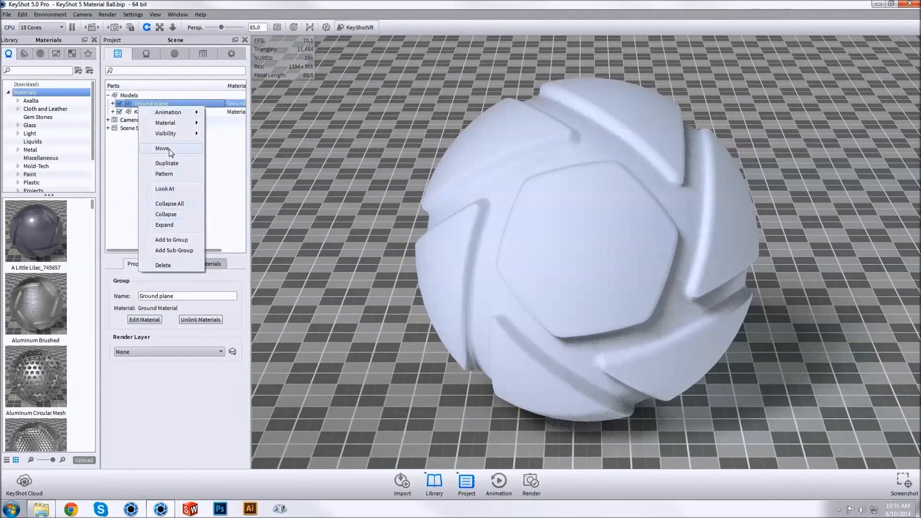
click(169, 265)
click(464, 267)
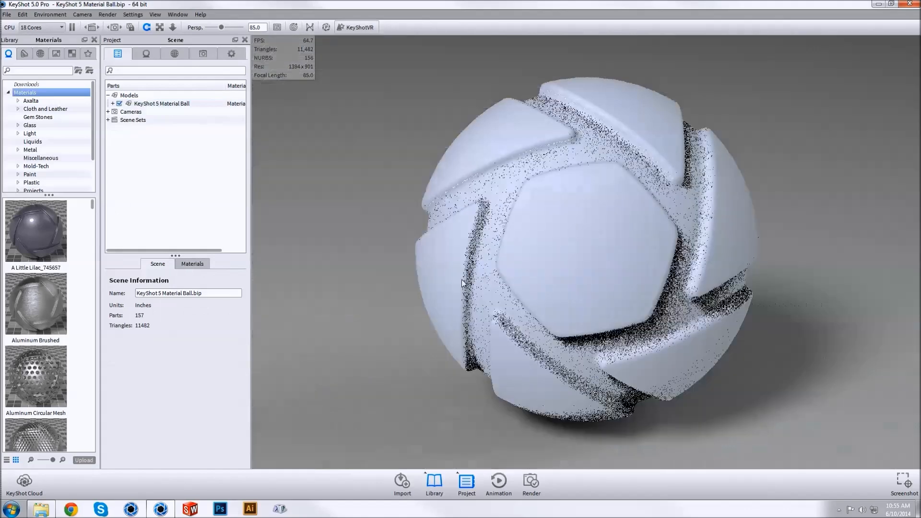
Switch the scene background from the lighting environment to a color
scroll(497, 448, down, 3)
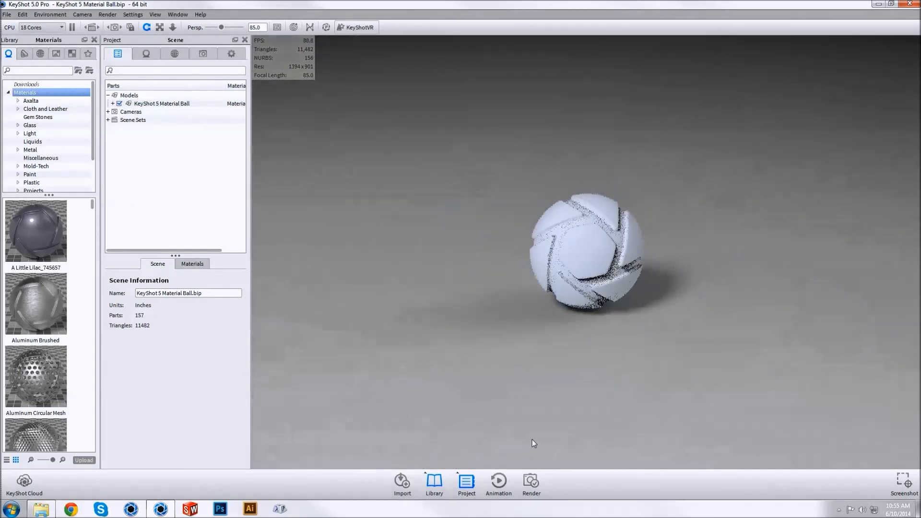
scroll(531, 440, up, 2)
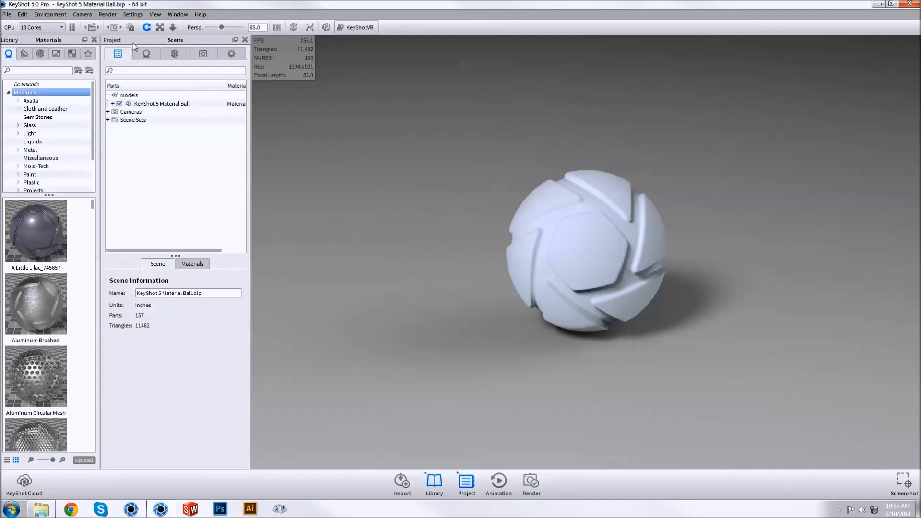
click(45, 15)
mouse_move(55, 40)
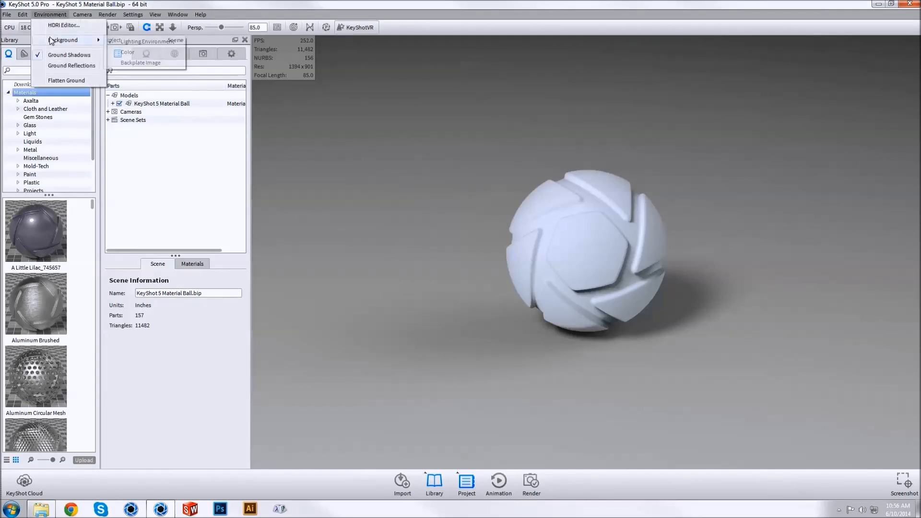
click(143, 50)
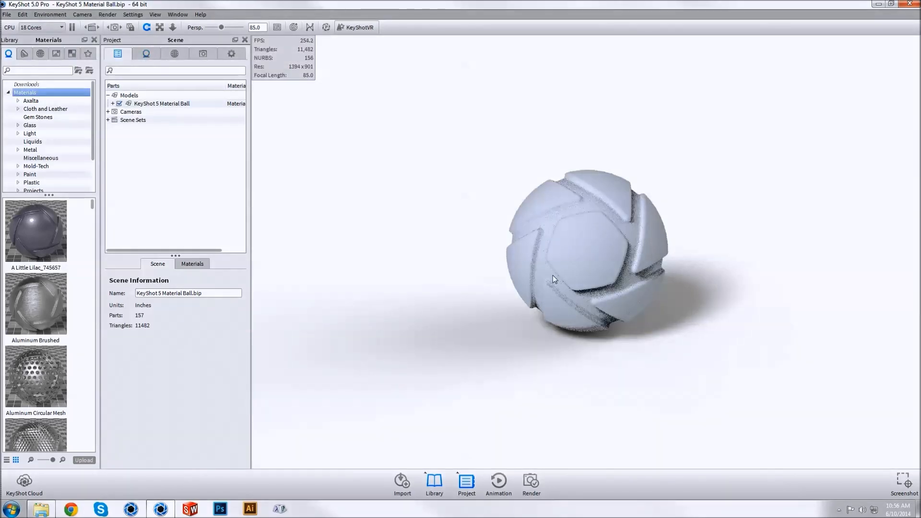
Compare the commands available for the KeyShot 5 Material Ball model group with those for its nested part
scroll(545, 270, down, 5)
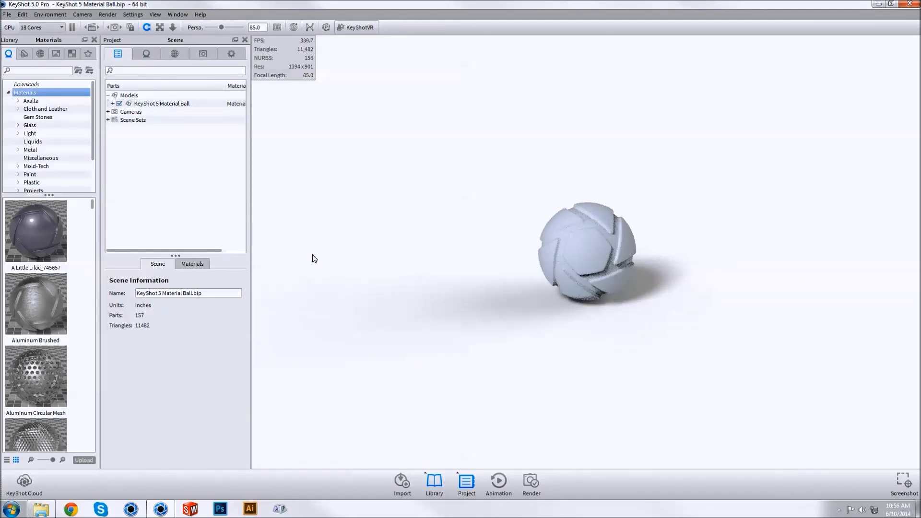
click(171, 104)
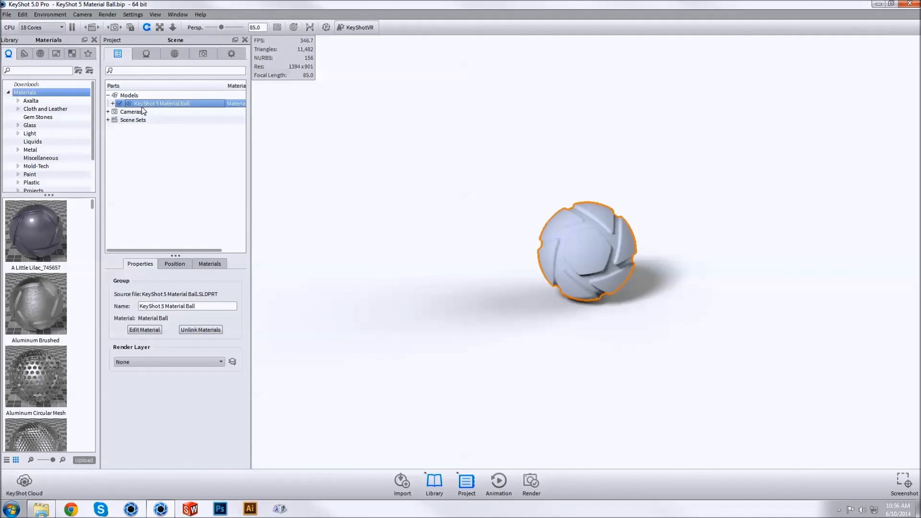
right_click(149, 105)
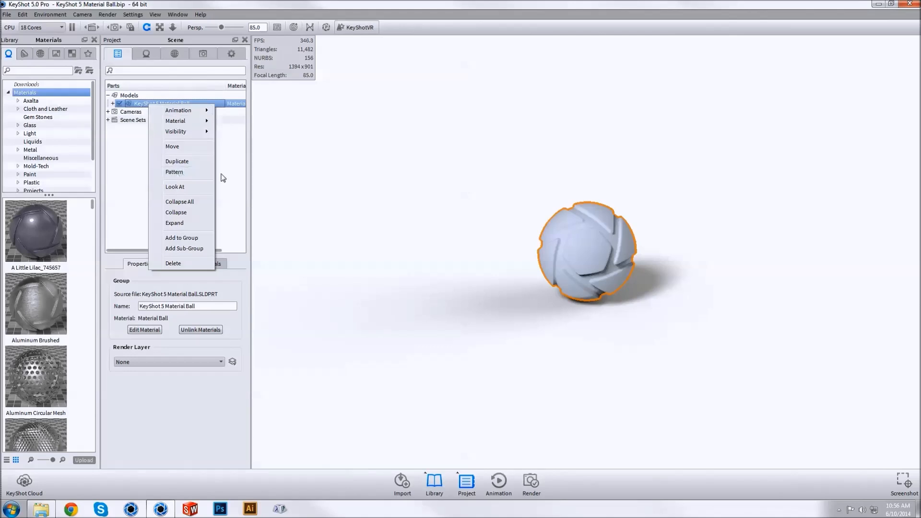
click(113, 104)
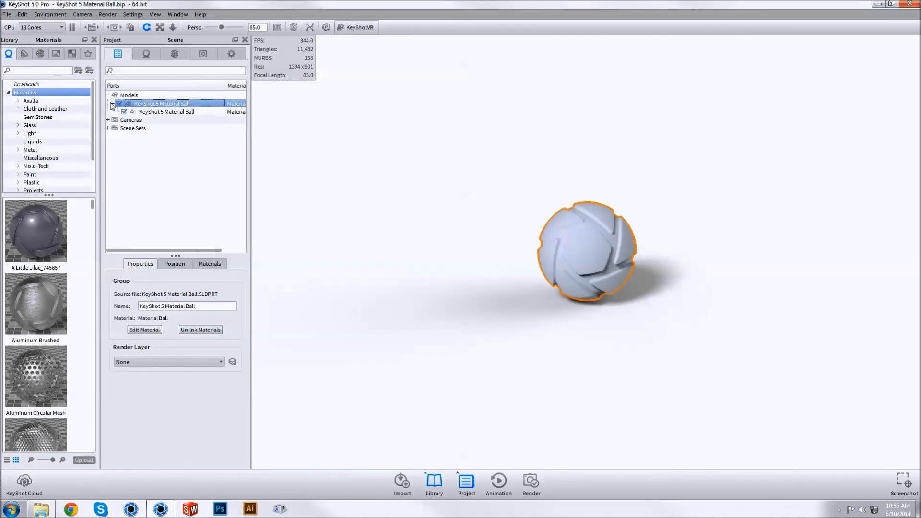
click(143, 112)
right_click(149, 113)
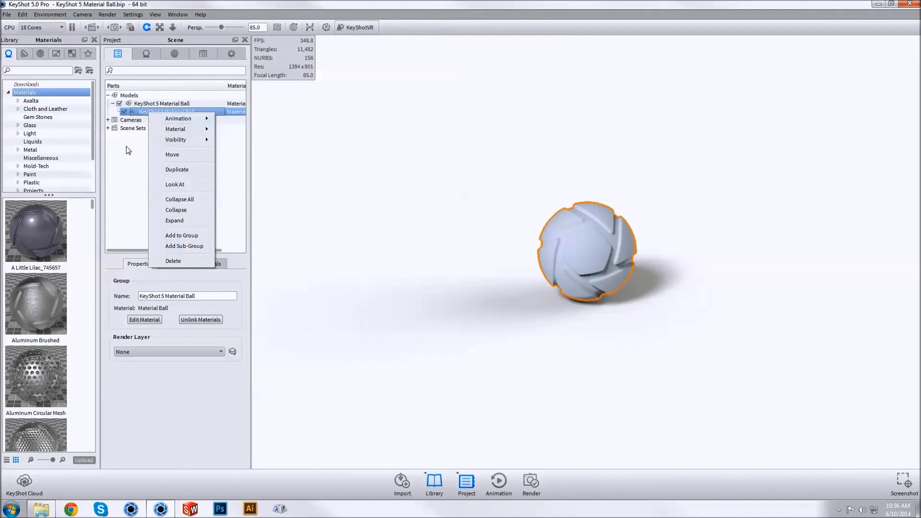
click(136, 116)
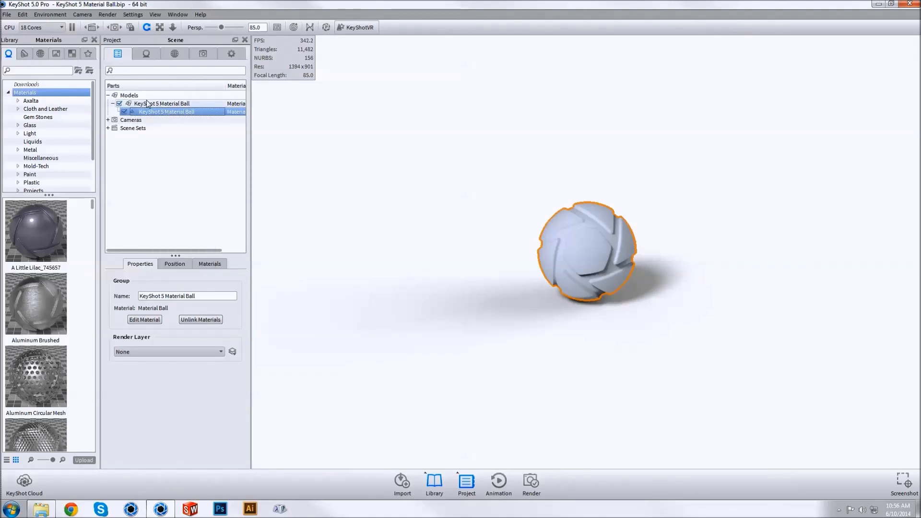
Pattern the KeyShot 5 Material Ball model linearly with 3 instances along X and 3 along Z
click(112, 103)
right_click(154, 103)
mouse_move(157, 104)
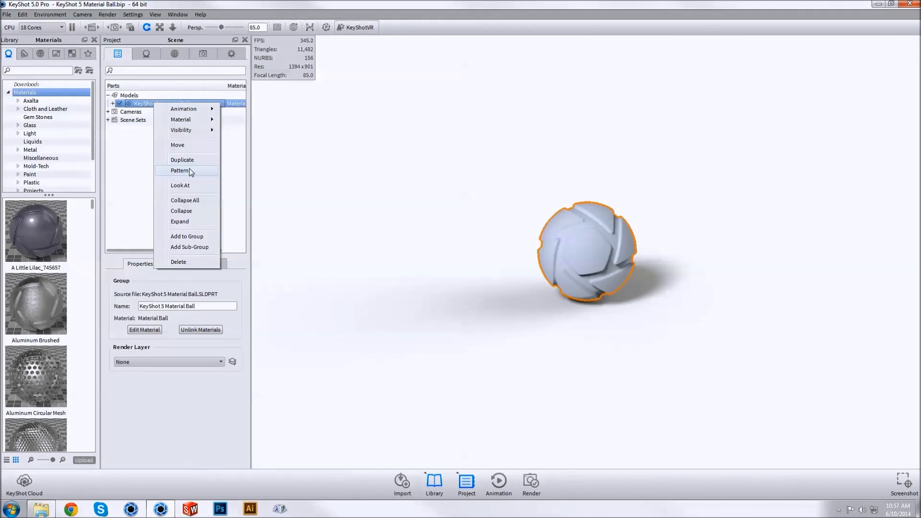
click(189, 171)
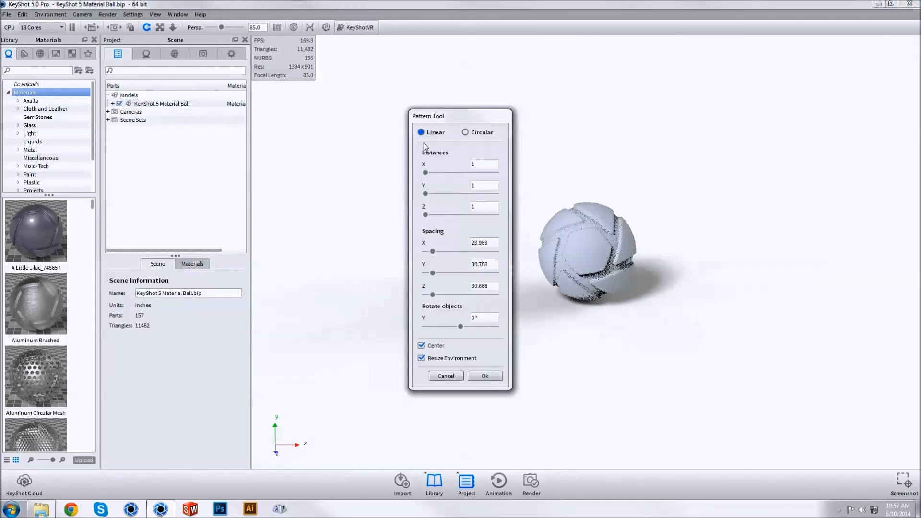
drag(434, 172, 440, 172)
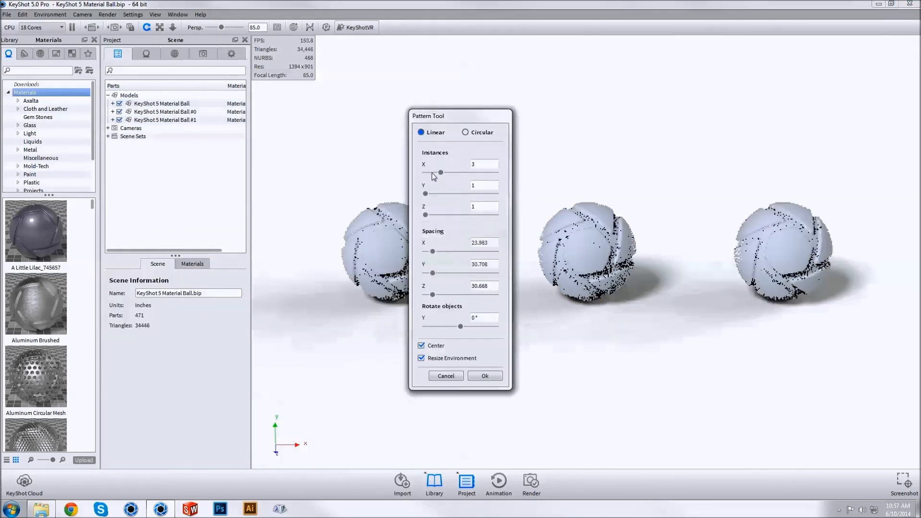
drag(490, 122, 499, 144)
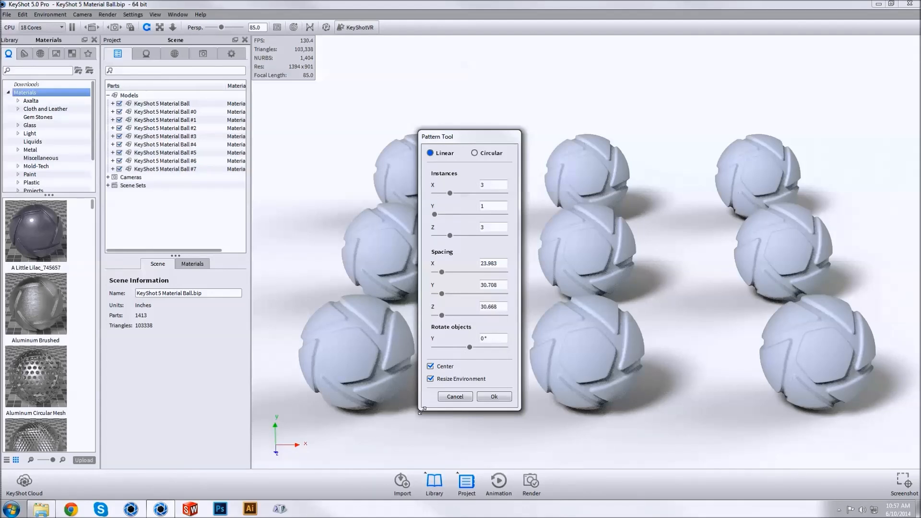
Set the Pattern Tool dialog aside from the balls and preview the Circular layout, then return to Linear
drag(491, 139, 246, 127)
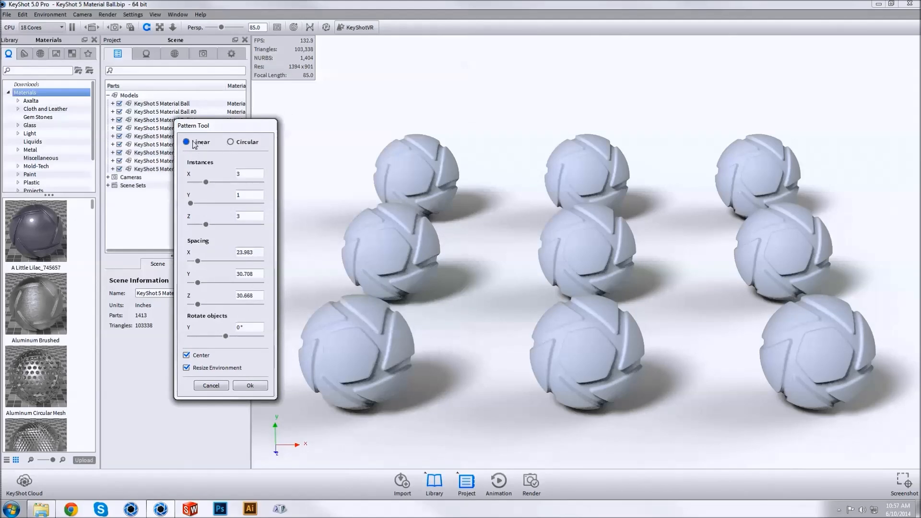
click(245, 143)
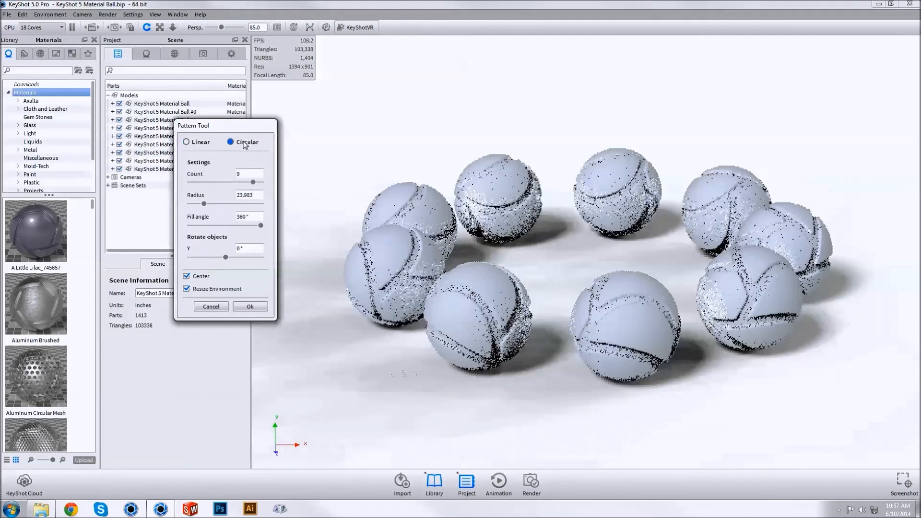
click(196, 143)
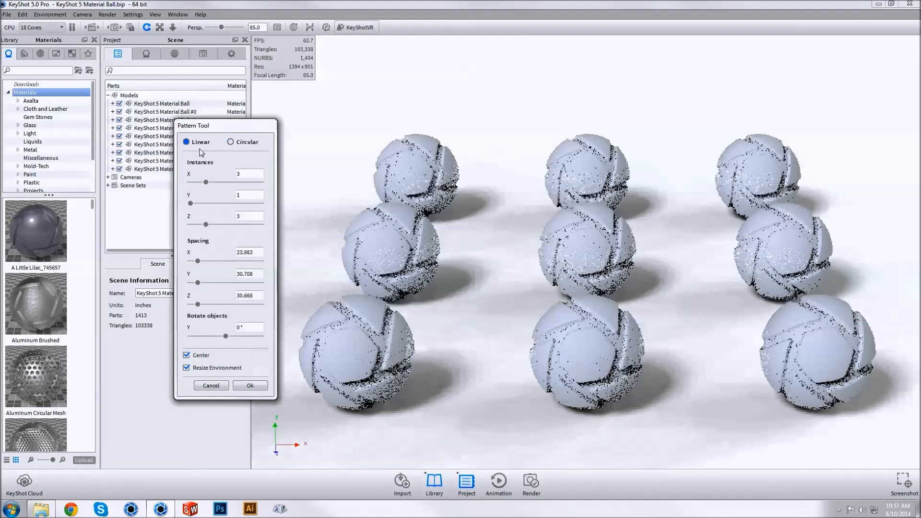
Set the linear pattern's spacing to 15 along X and 15 along Z
double_click(247, 251)
text(15)
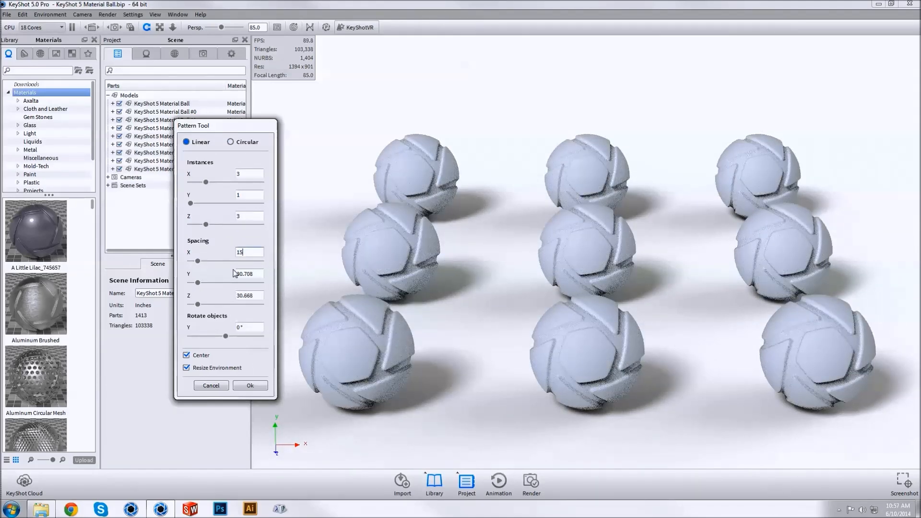
double_click(259, 295)
text(15)
click(257, 276)
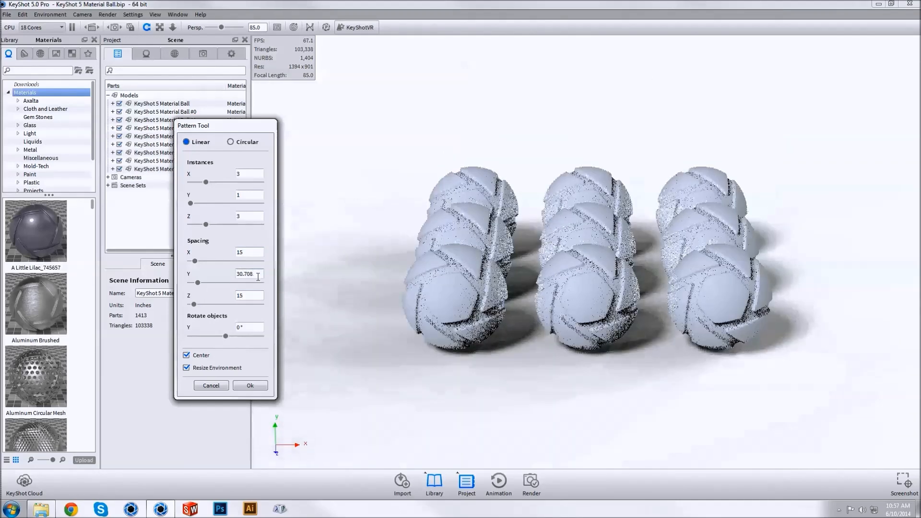
Rotate the patterned objects -45° about Y and accept the linear pattern of balls
drag(403, 383, 656, 378)
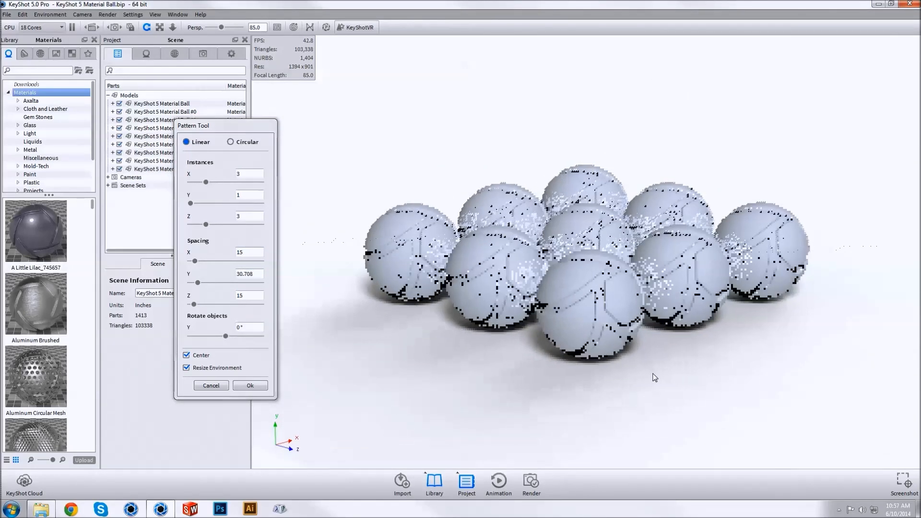
drag(258, 327, 191, 329)
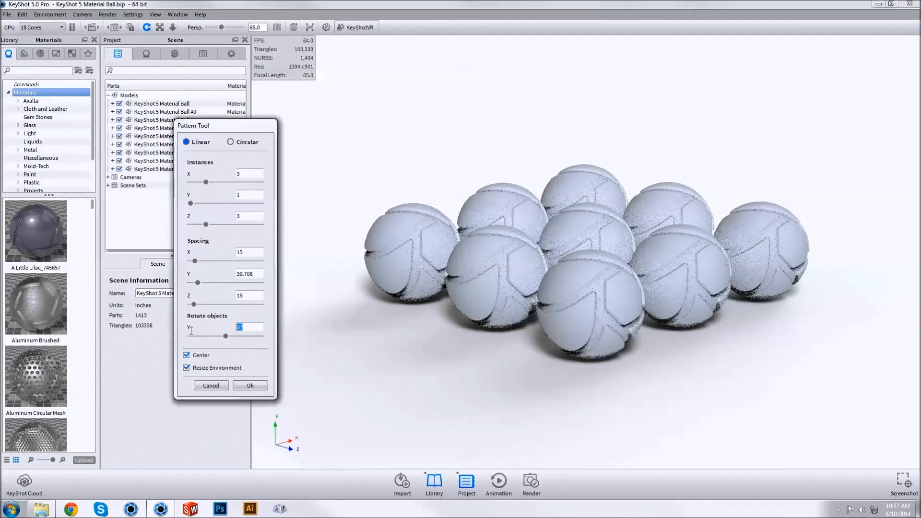
text(-45)
key(Return)
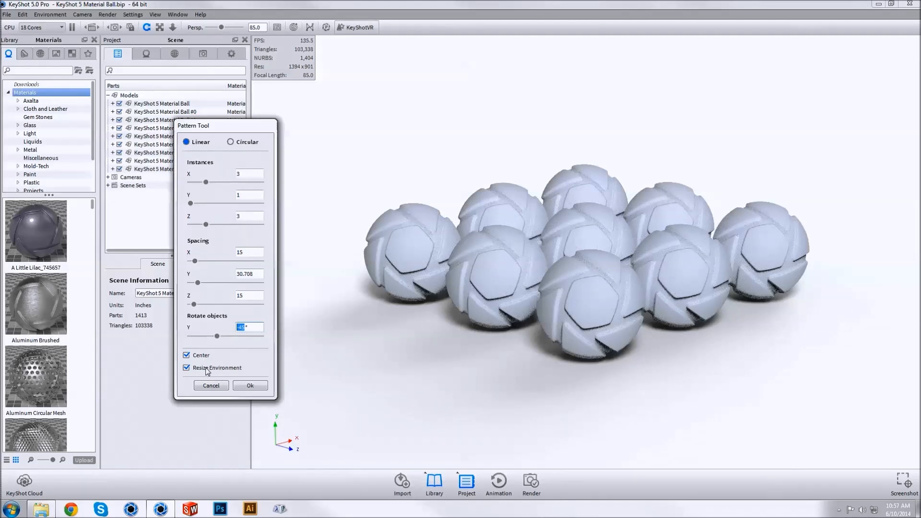
click(168, 107)
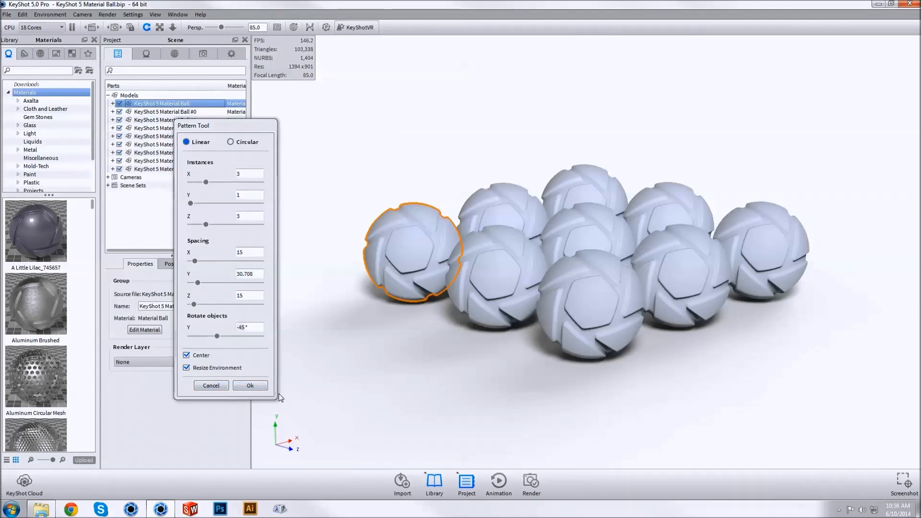
click(249, 385)
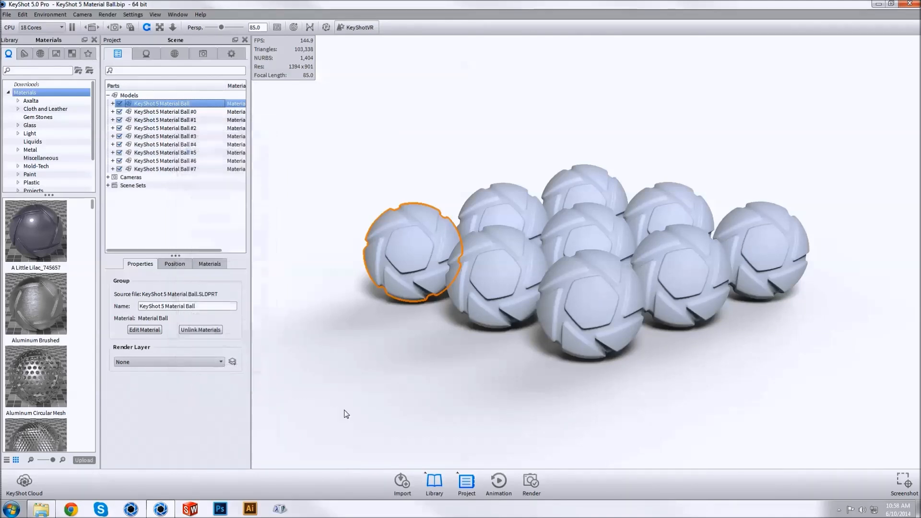
Find the Cloth materials in the library, and apply Cloth Weave Beige and Cloth Weave Black to the two balls flanking the rearmost one
drag(563, 406, 564, 403)
scroll(563, 403, up, 2)
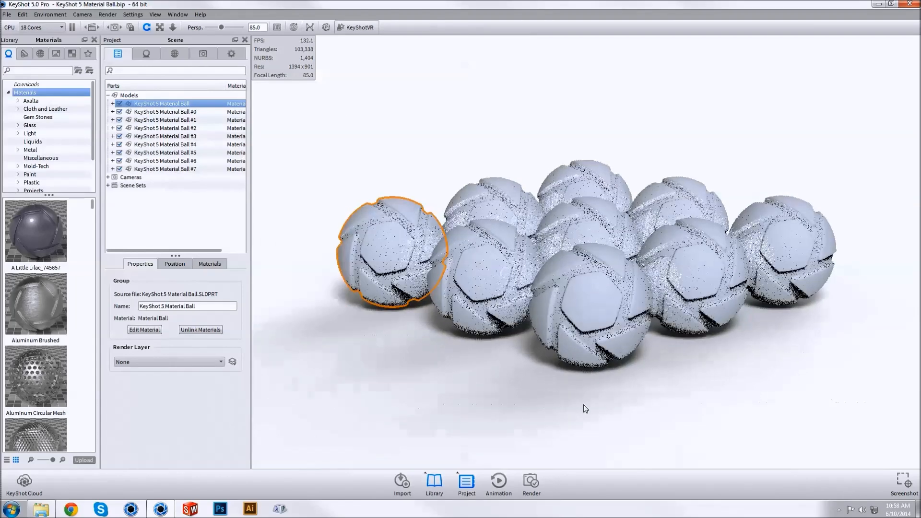
scroll(583, 390, up, 4)
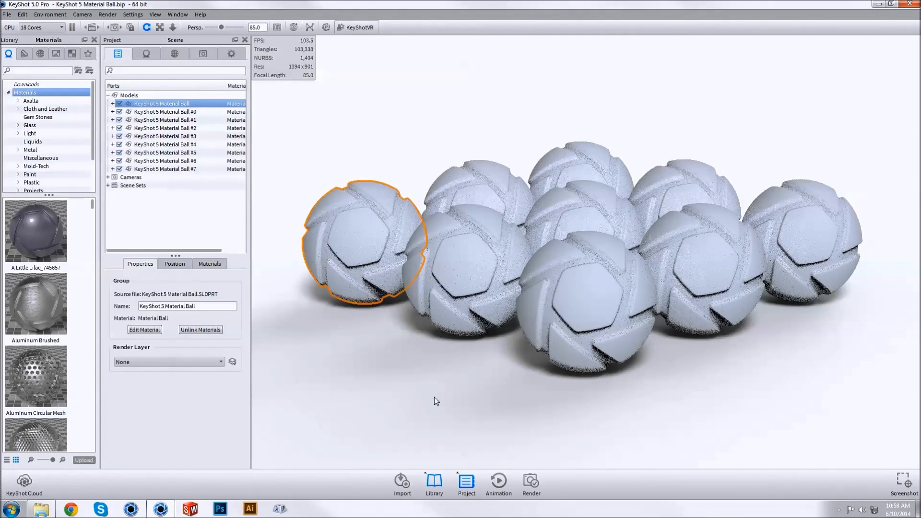
click(434, 397)
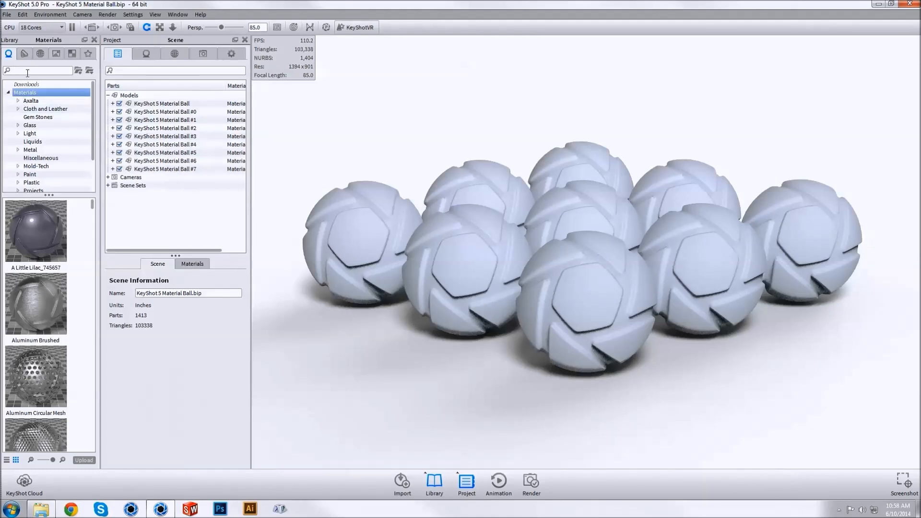
text(cloth)
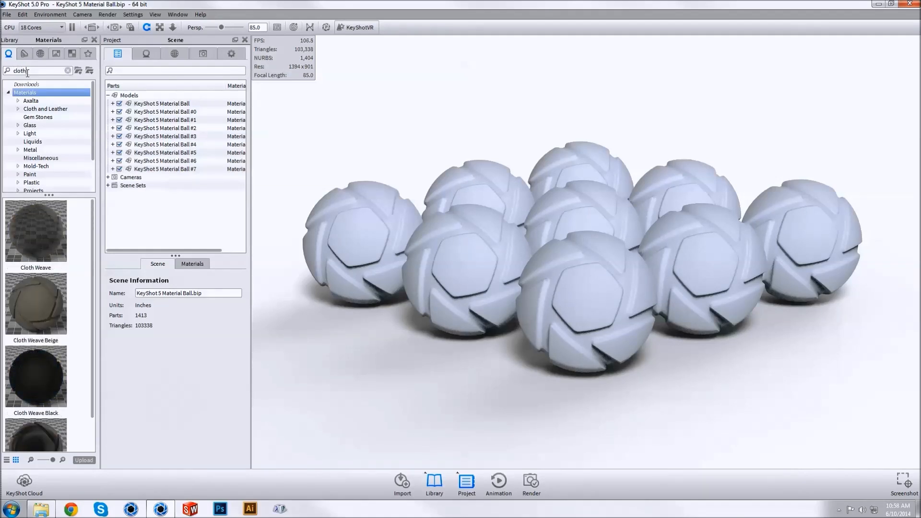
click(18, 108)
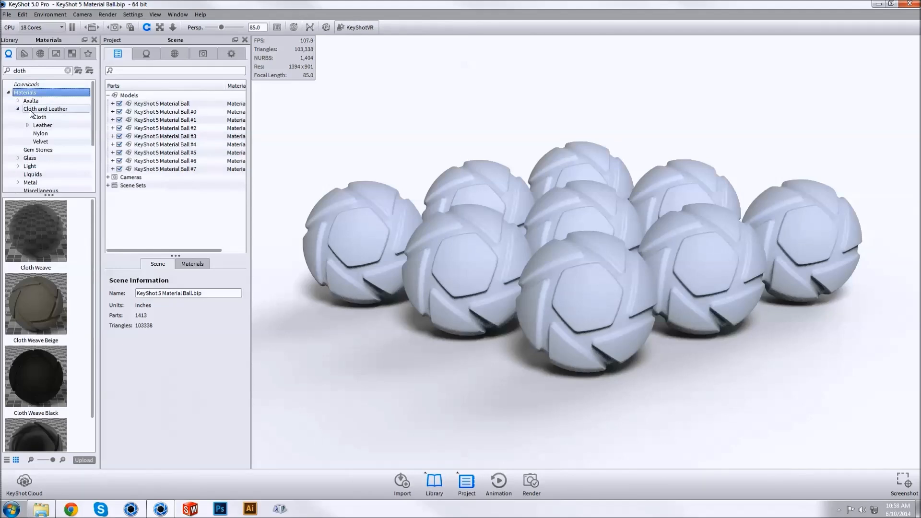
click(39, 117)
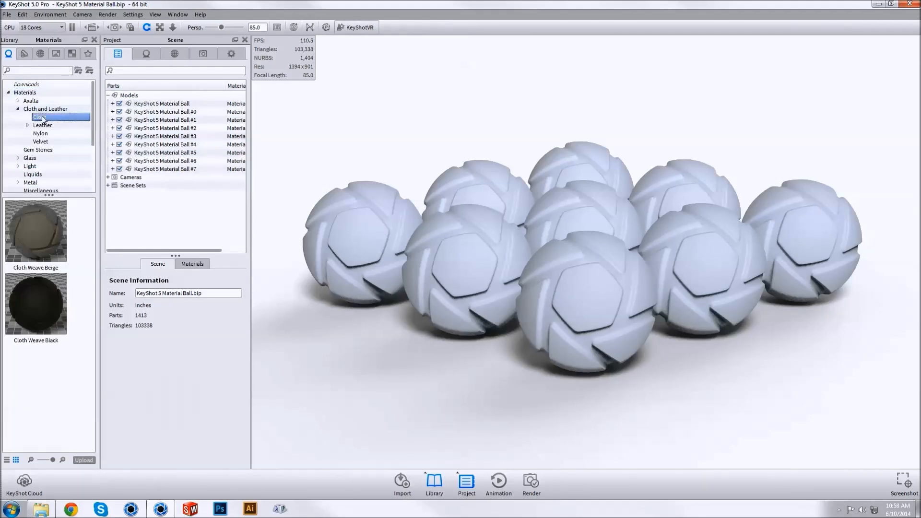
drag(19, 235, 469, 168)
drag(36, 304, 668, 195)
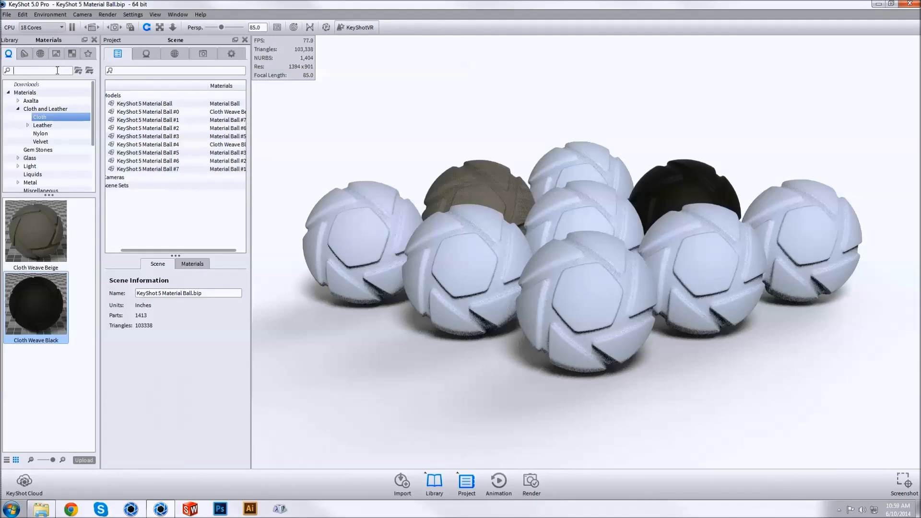
Search the material library for "carb" and apply Carbon Fiber Gloss to the frontmost ball
text(carb)
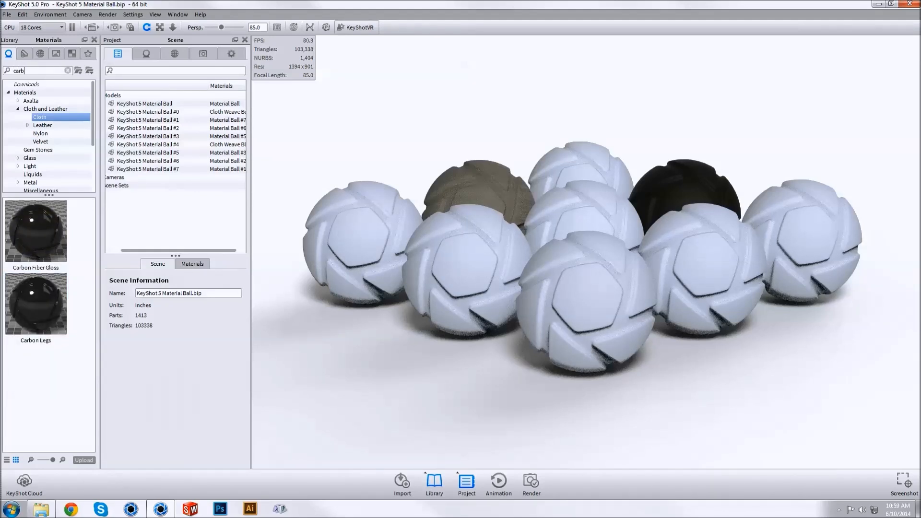
drag(37, 229, 574, 298)
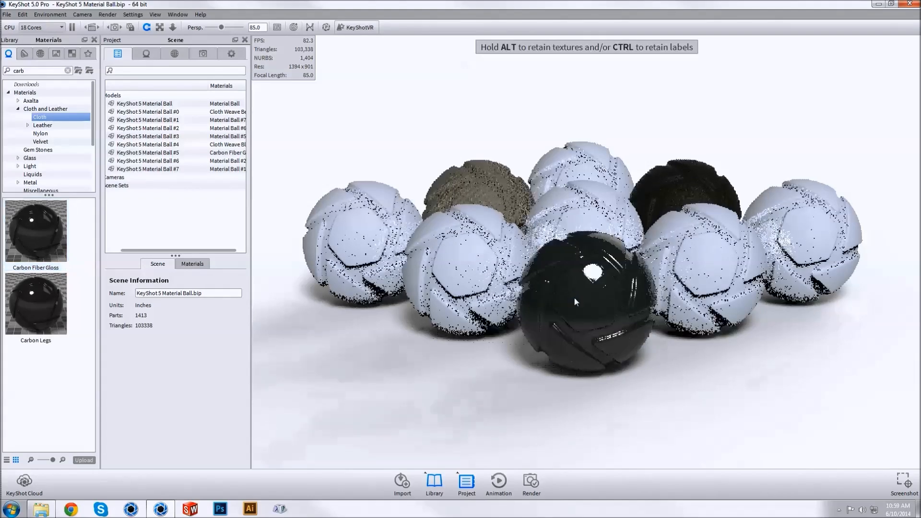
click(67, 71)
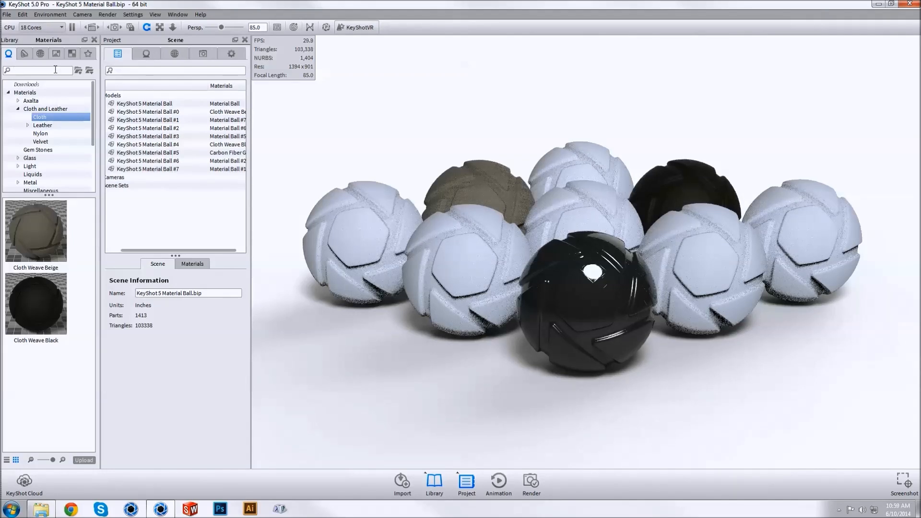
Search the material library for "brushed" and apply Copper Brushed to the ball at the right corner of the pattern
text(brushed)
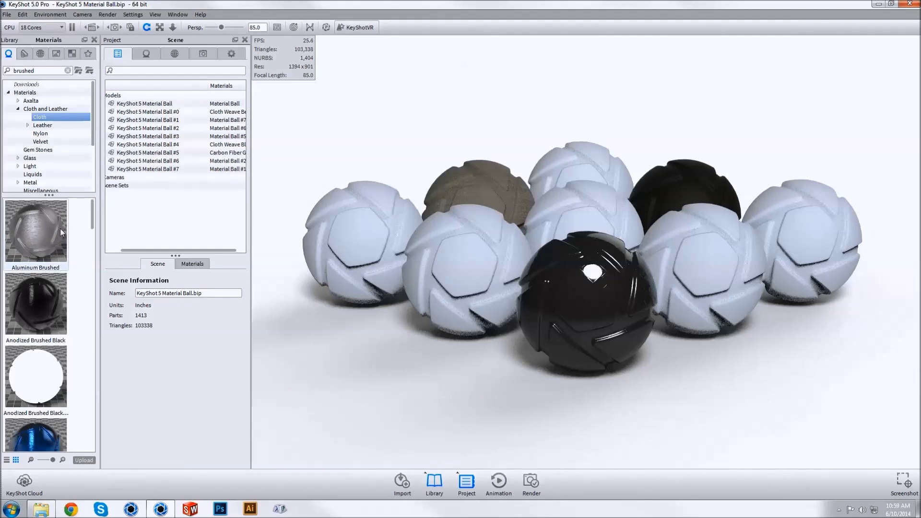
scroll(53, 240, down, 10)
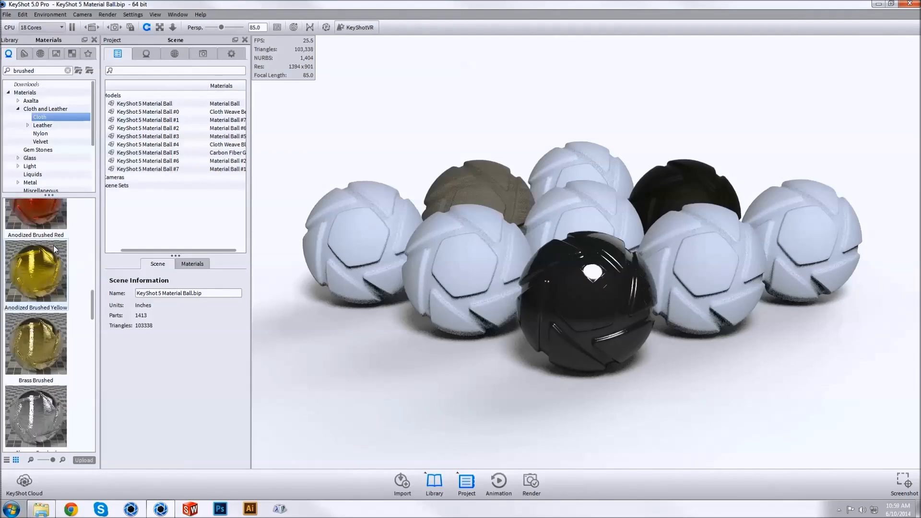
mouse_move(41, 239)
mouse_down()
mouse_move(195, 324)
mouse_move(793, 244)
mouse_move(800, 236)
mouse_up()
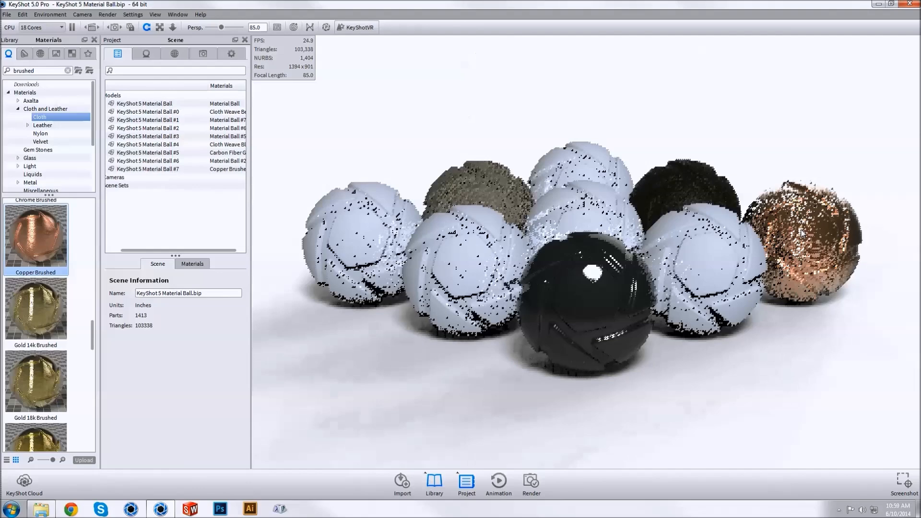
click(68, 71)
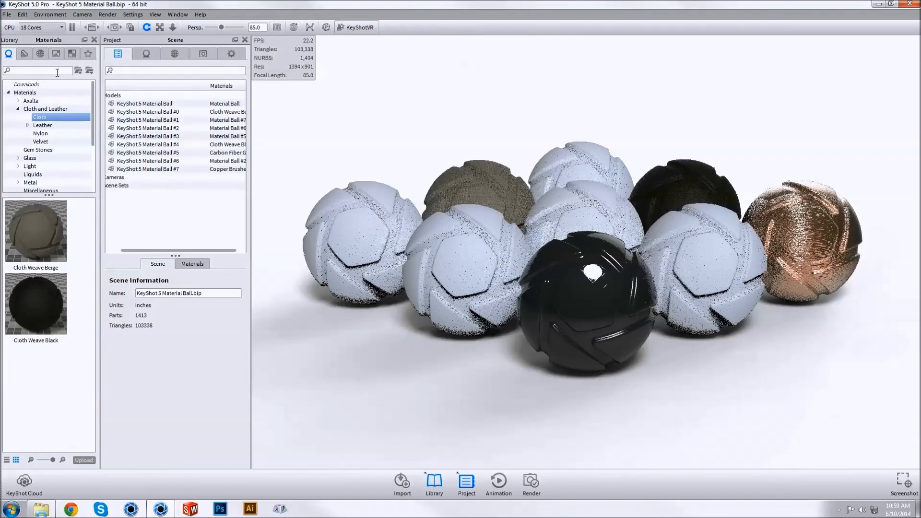
Search the material library for "scratche" and apply Brass Scratched to the ball at the left corner of the pattern
text(scra)
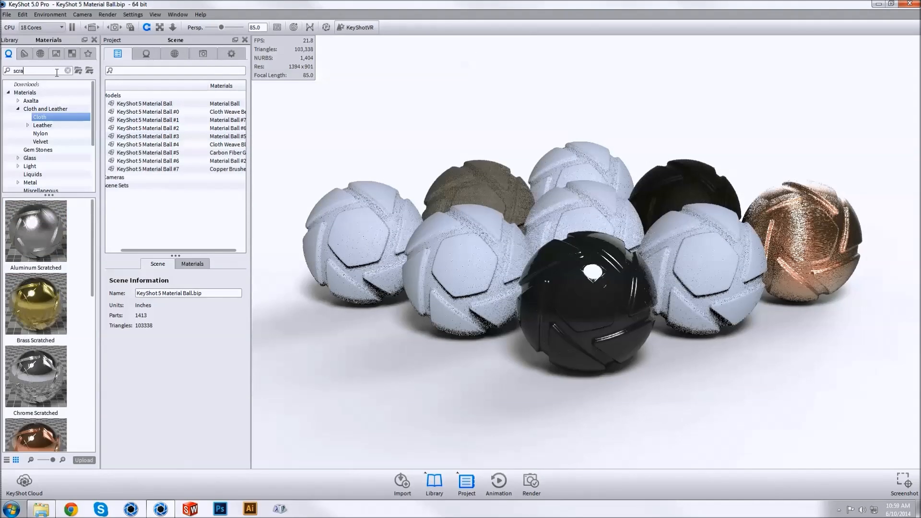
text(tches)
key(BackSpace)
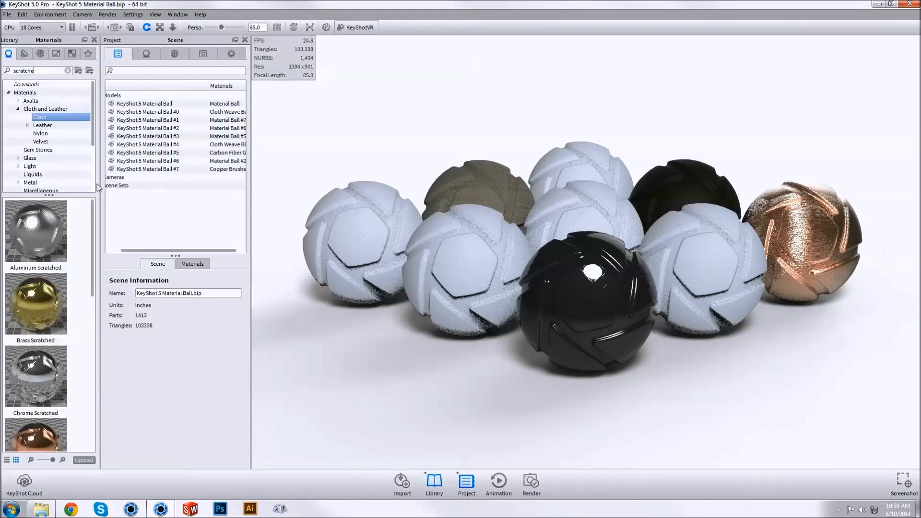
drag(26, 308, 338, 242)
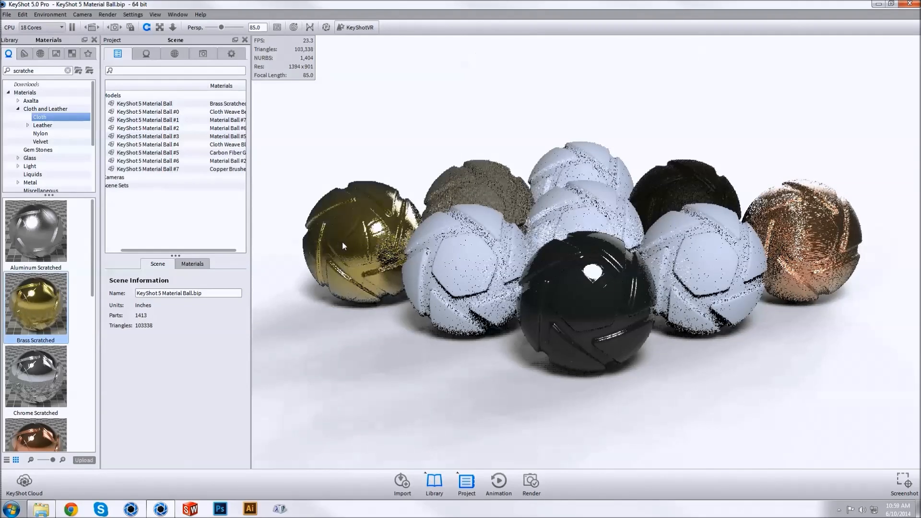
Open the brass ball's material for editing and set the scale of its Scratches bump texture to 1
double_click(347, 244)
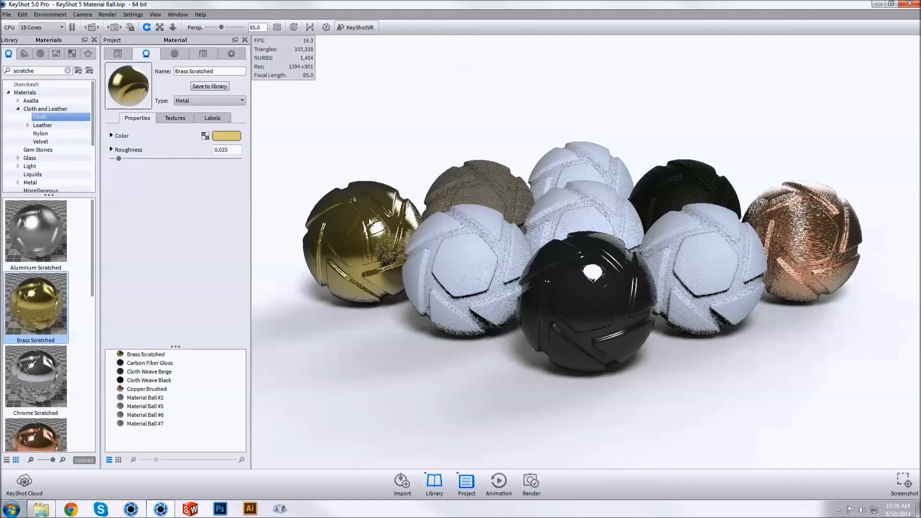
click(180, 119)
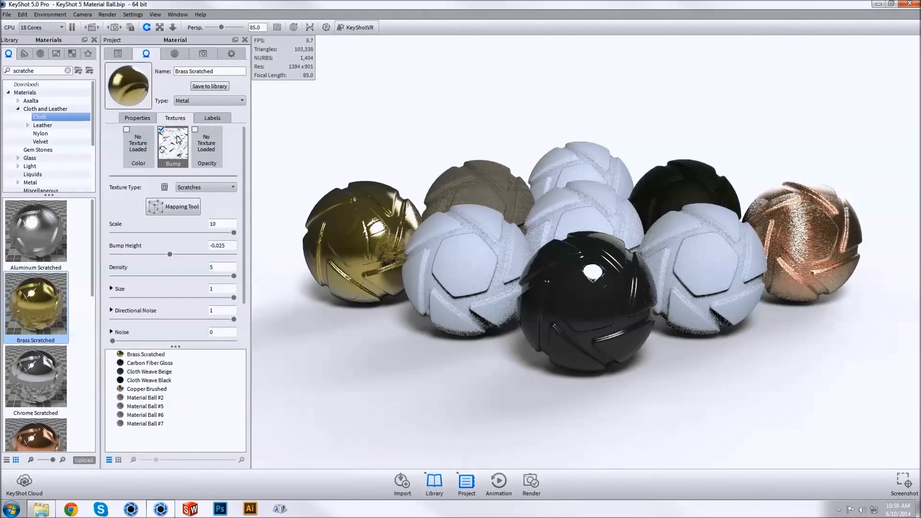
click(207, 188)
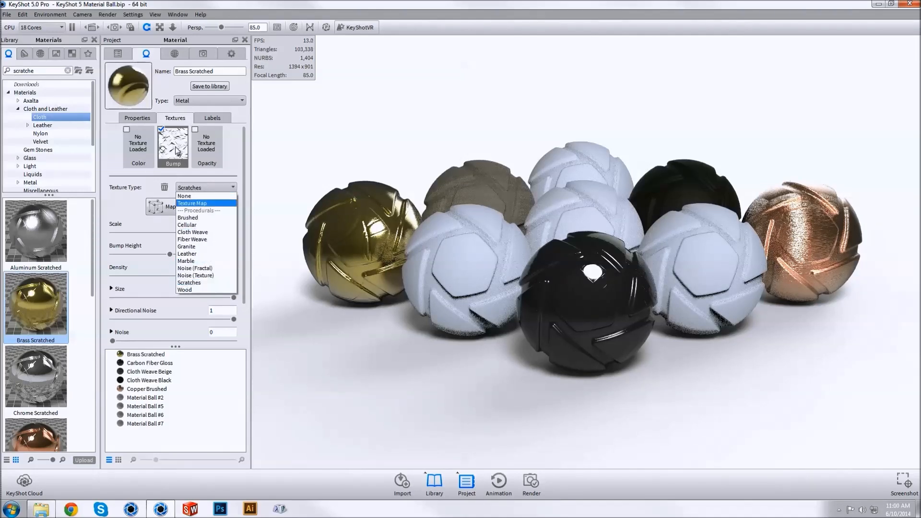
click(229, 150)
drag(228, 225, 155, 219)
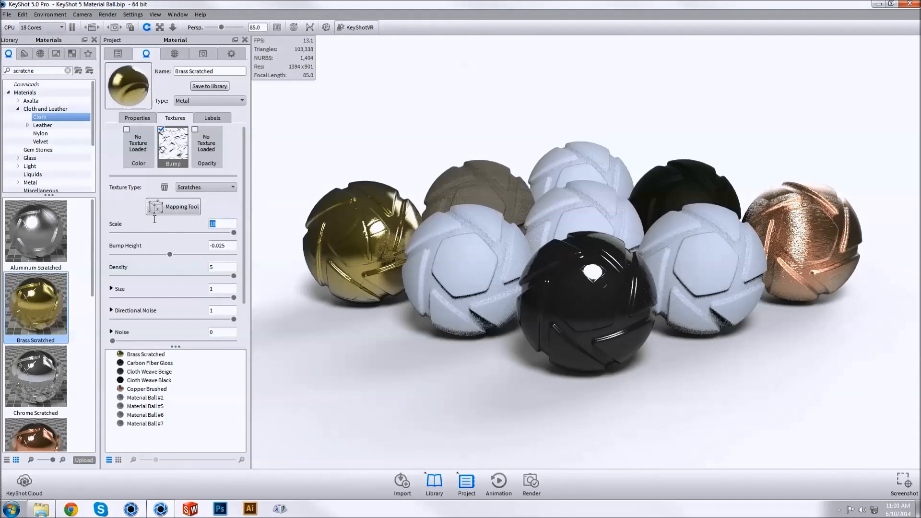
text(1)
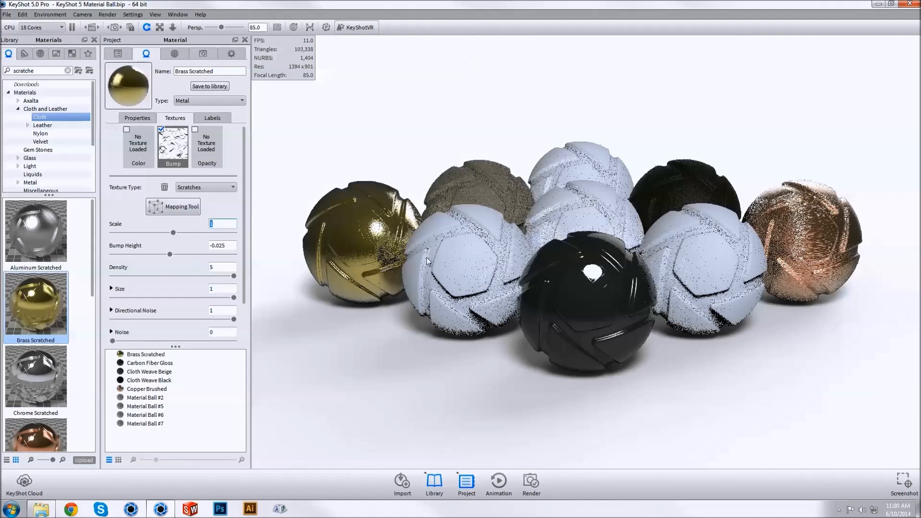
text(2)
key(Return)
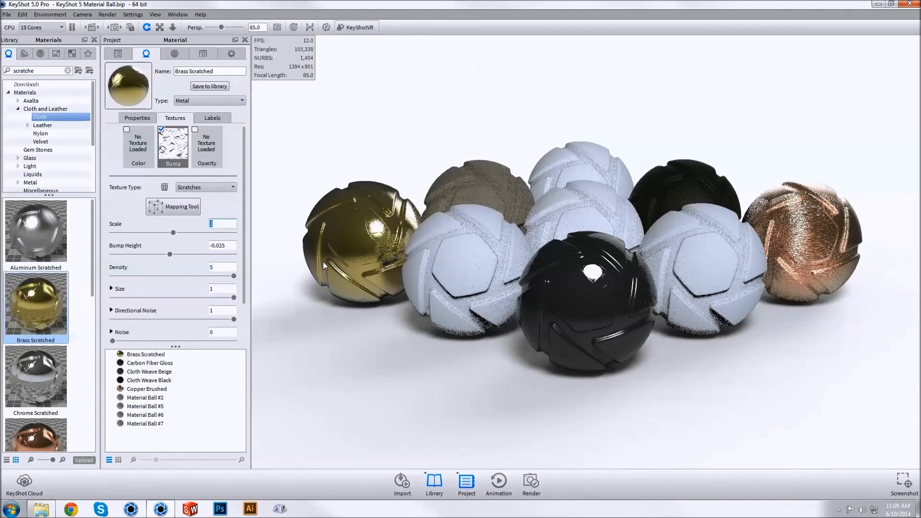
Compare the procedural texture types offered for the Brass Scratched material's bump and color textures
click(197, 187)
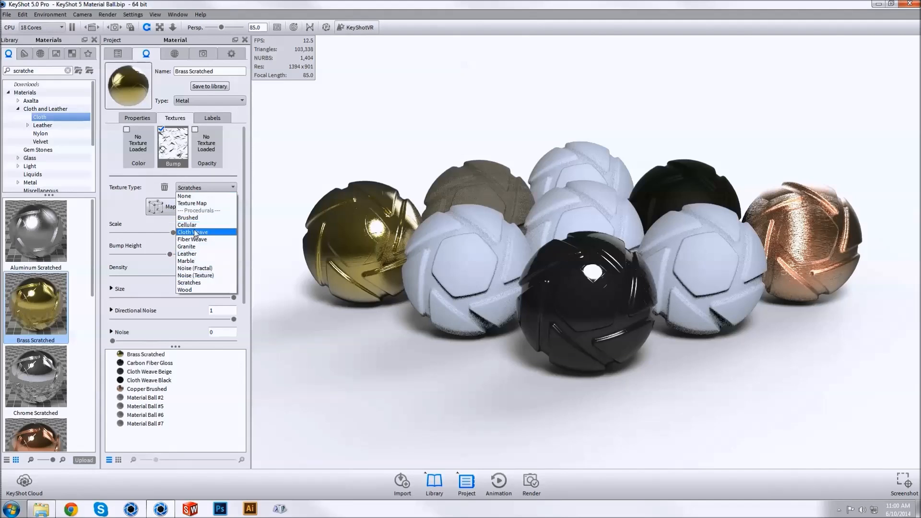
click(144, 151)
click(225, 187)
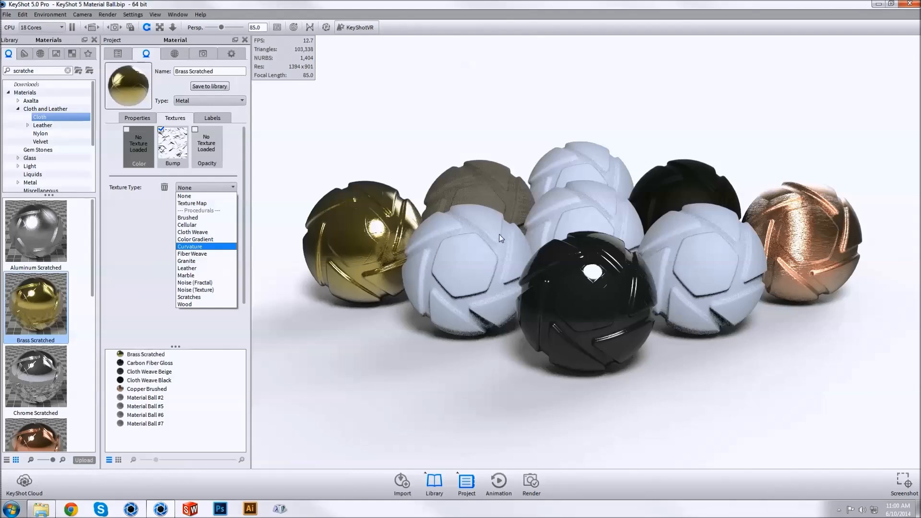
click(582, 171)
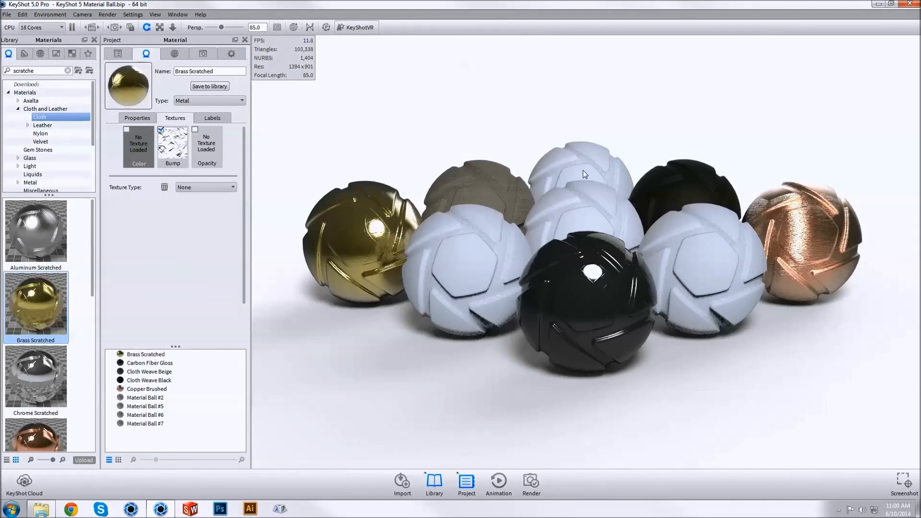
Set the Zero Curvature color of the rearmost ball's Curvature texture to a saturated green
drag(586, 172, 597, 156)
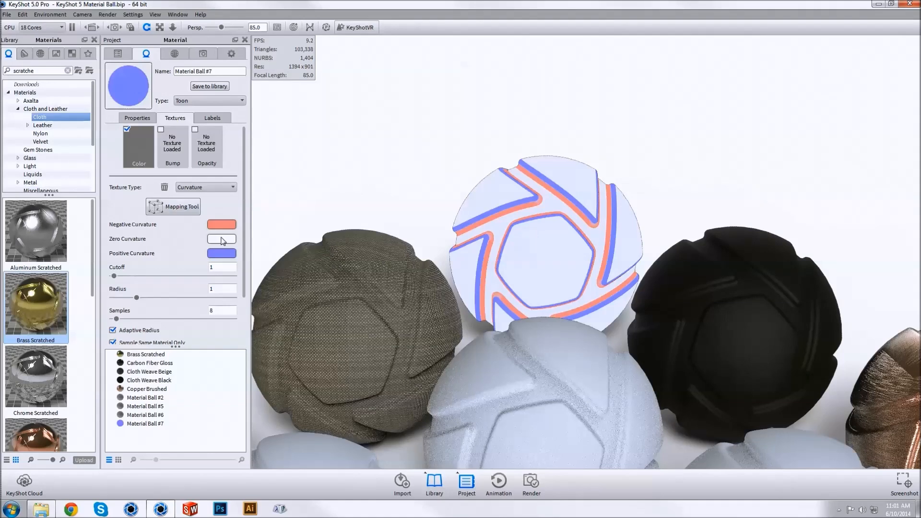
click(222, 240)
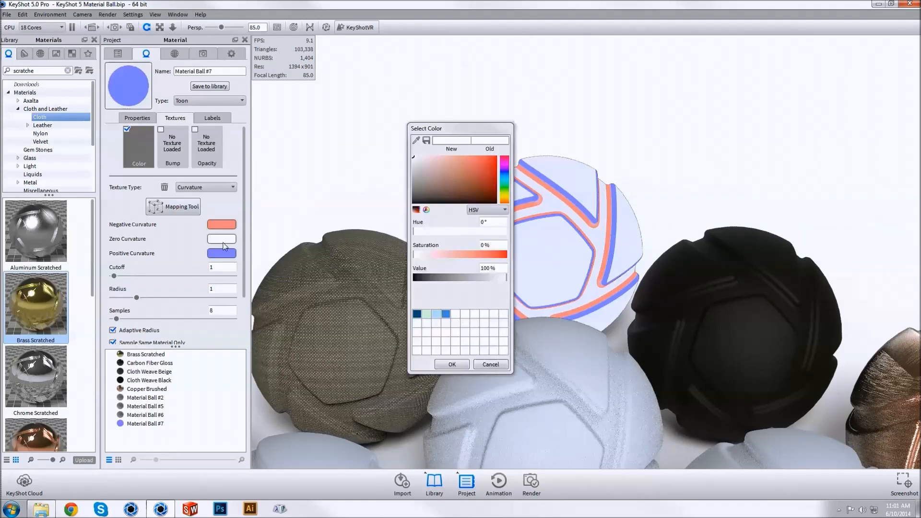
click(504, 184)
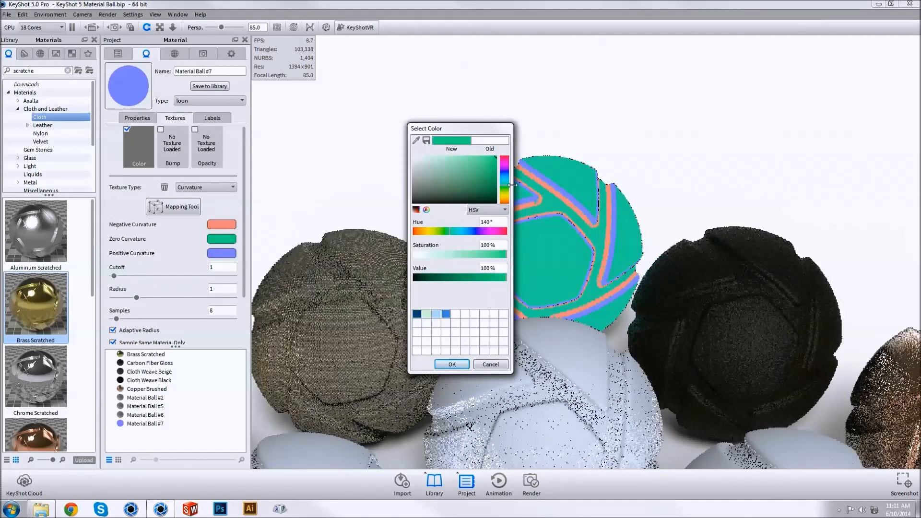
click(507, 191)
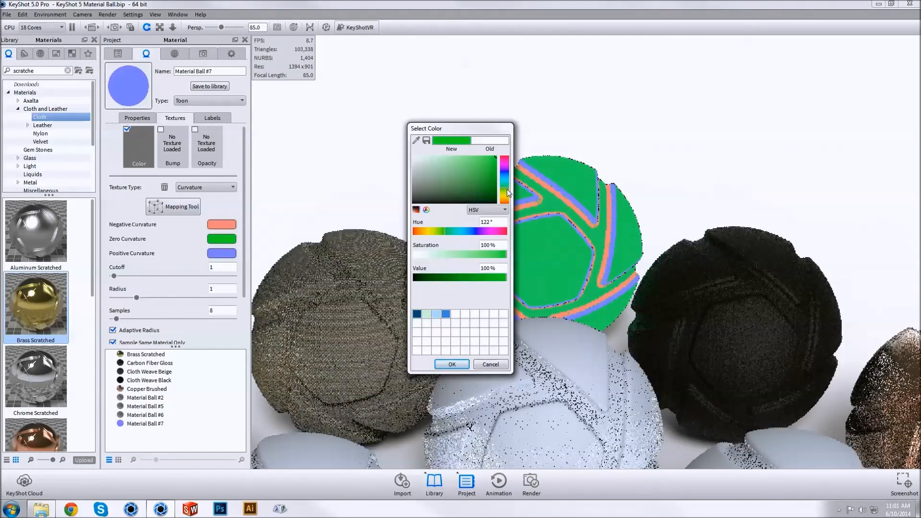
click(452, 364)
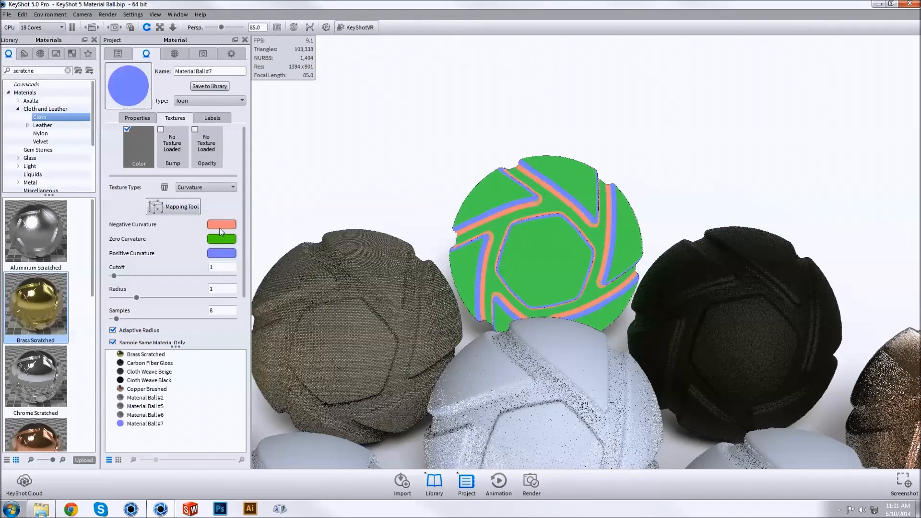
Set the Curvature texture's Negative Curvature color to black and its Positive Curvature color to white
click(216, 226)
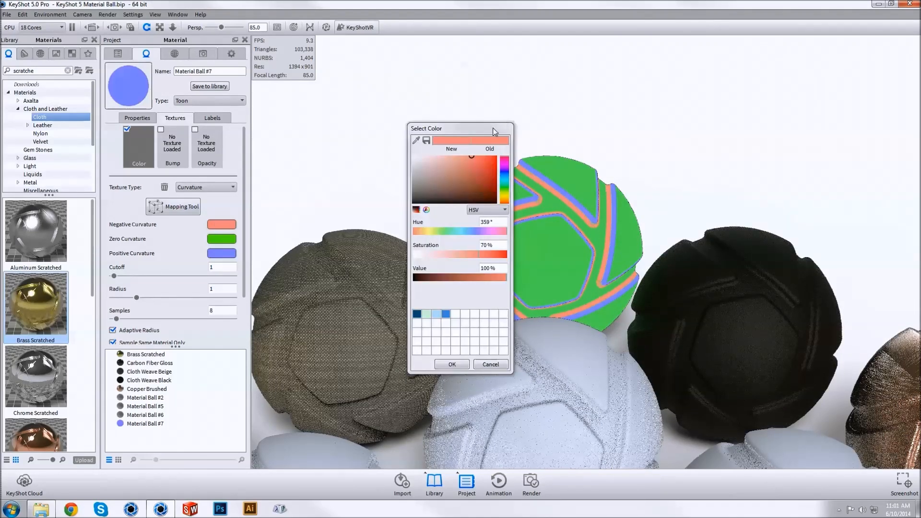
drag(495, 131, 407, 116)
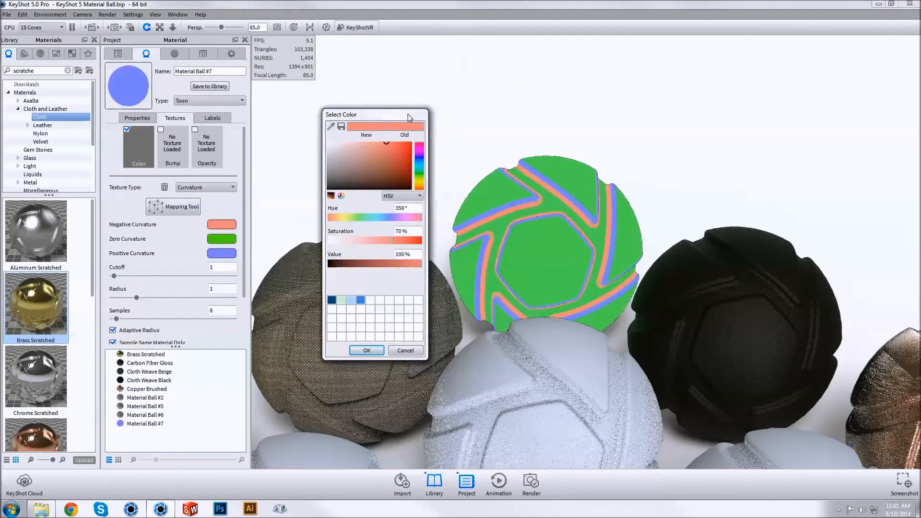
click(326, 188)
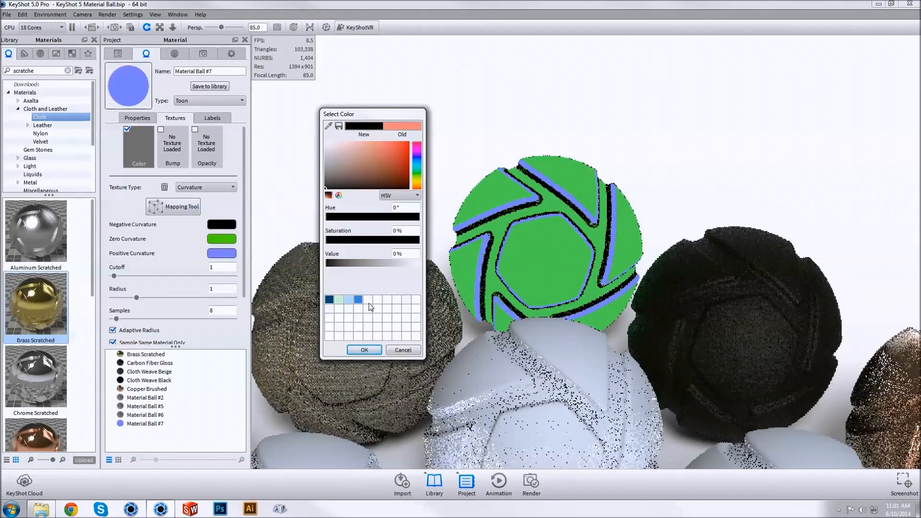
click(364, 350)
click(215, 258)
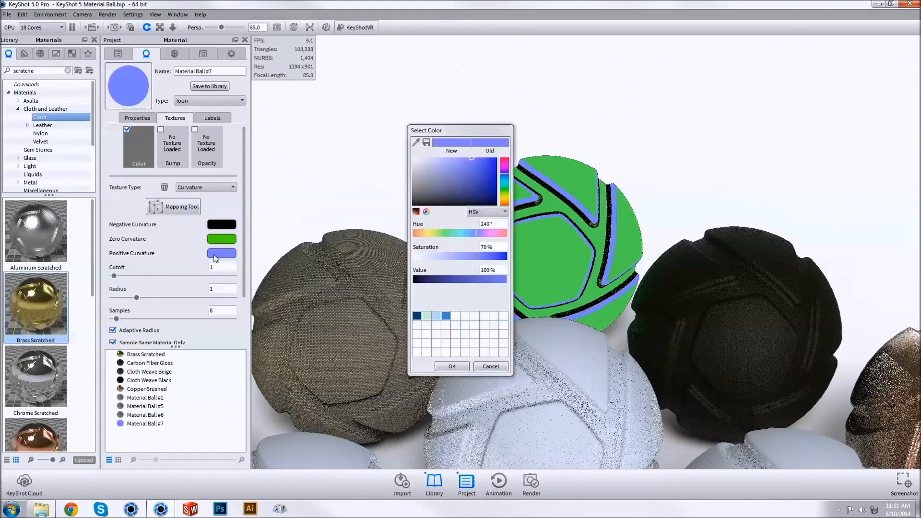
click(413, 159)
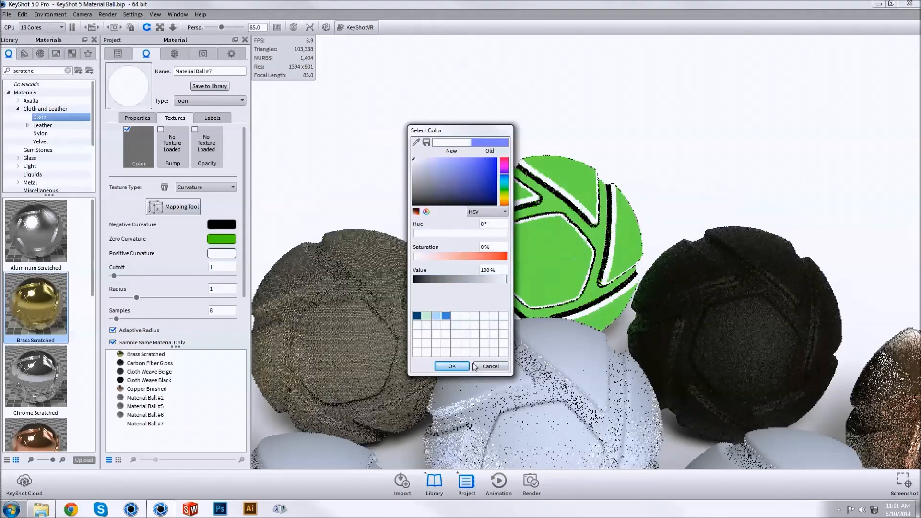
click(452, 366)
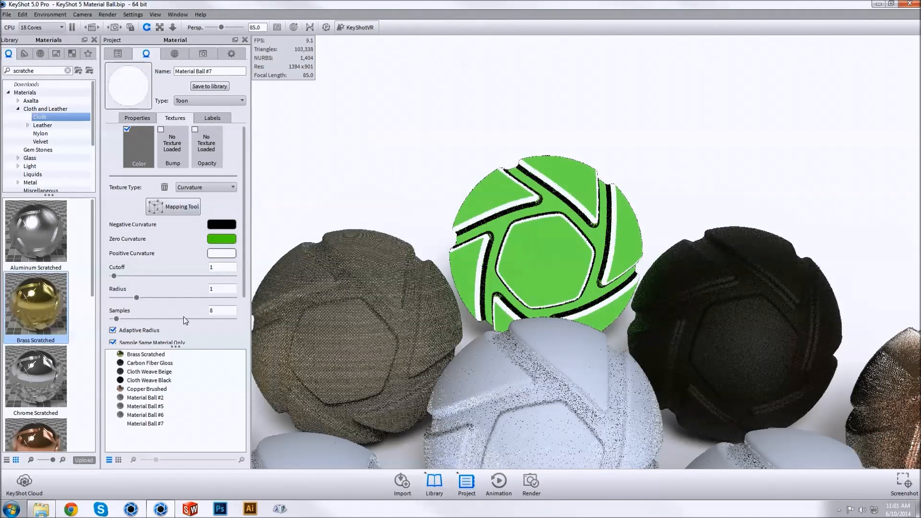
Raise the Curvature texture's radius to 3.235 and its cutoff to 4.8
drag(136, 298, 154, 298)
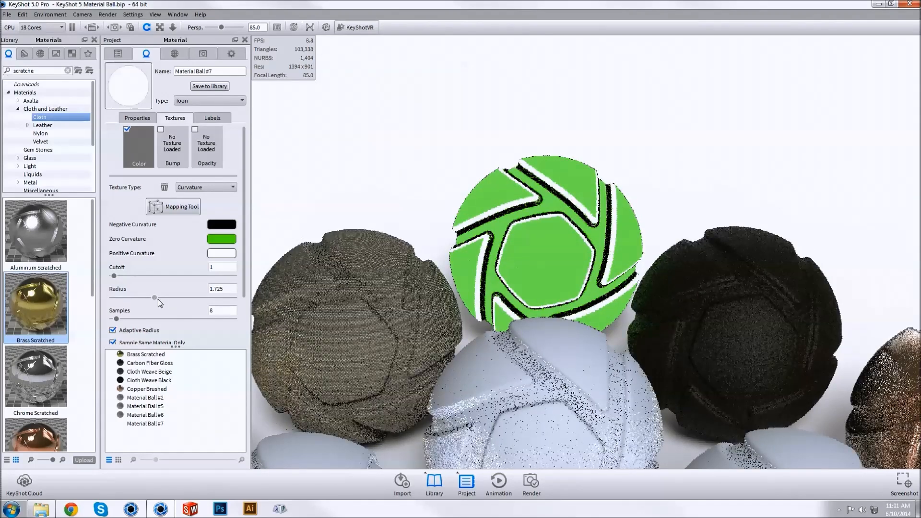
drag(163, 298, 164, 298)
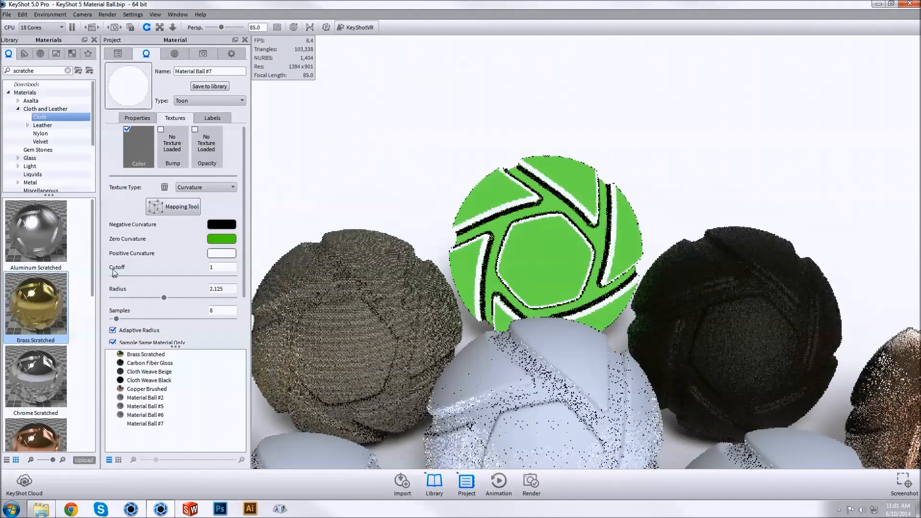
mouse_move(115, 276)
mouse_down()
mouse_move(139, 276)
mouse_move(118, 281)
mouse_up()
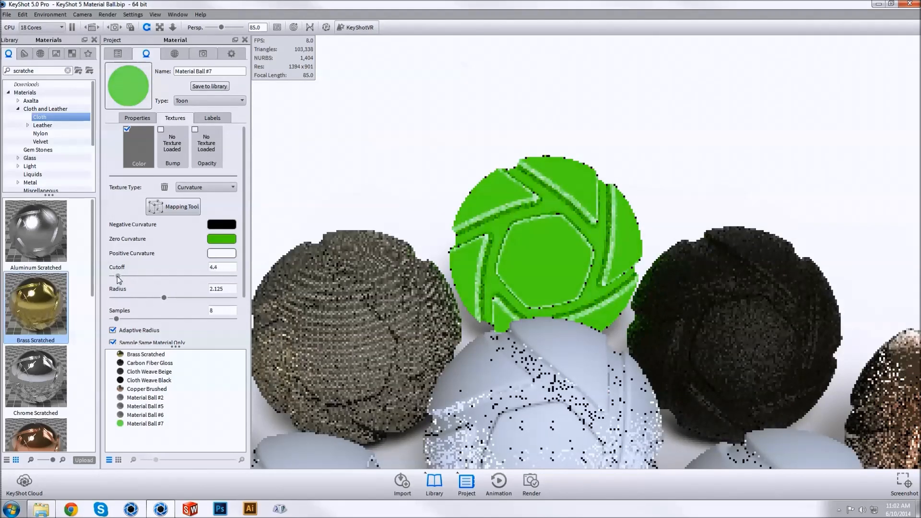
drag(163, 297, 165, 298)
click(191, 298)
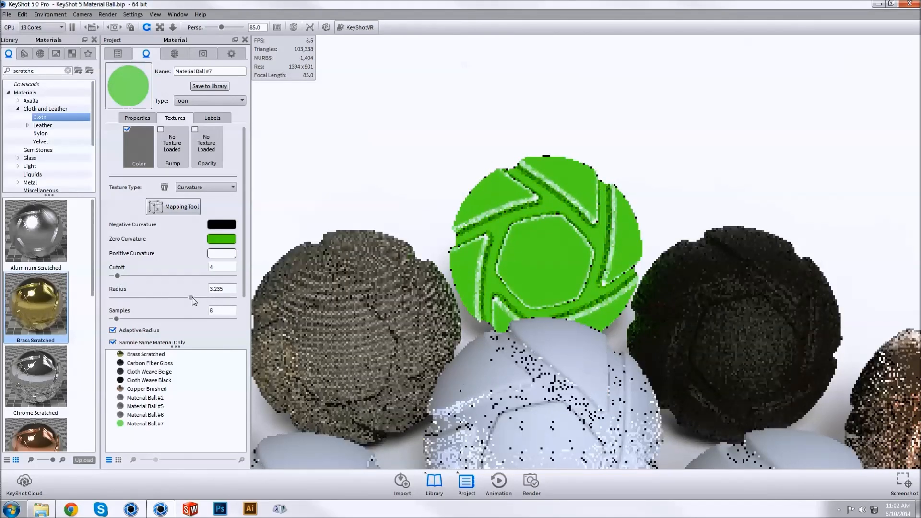
drag(120, 277, 119, 277)
Examine the position settings and available projection types of the Copper Brushed ball's Brushed texture
scroll(548, 363, down, 5)
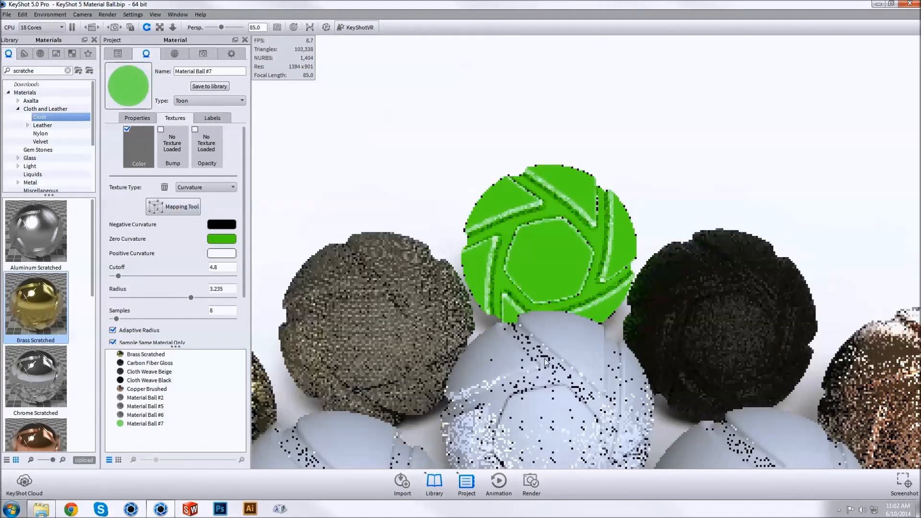
drag(549, 366, 559, 314)
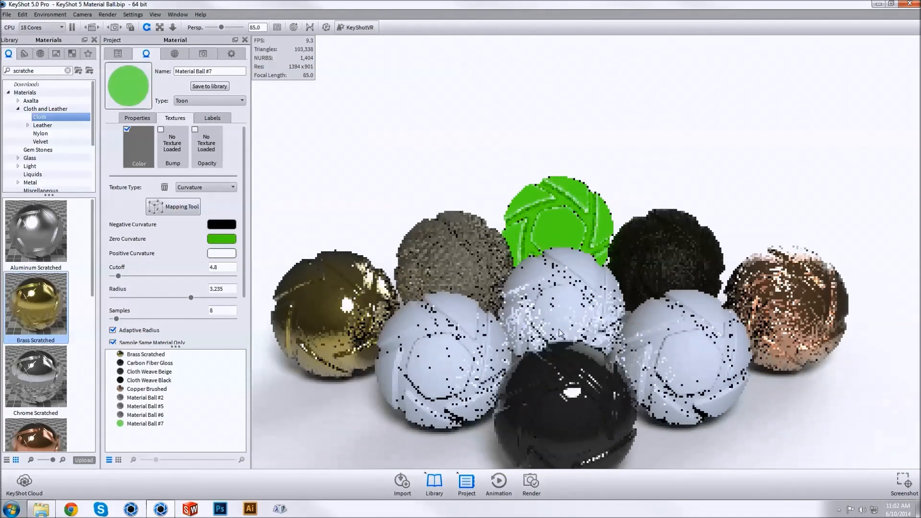
click(228, 189)
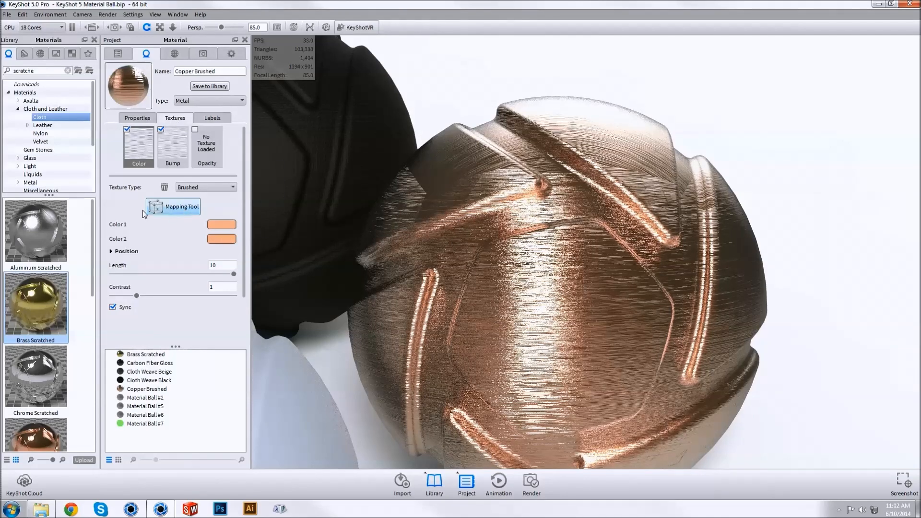
click(135, 252)
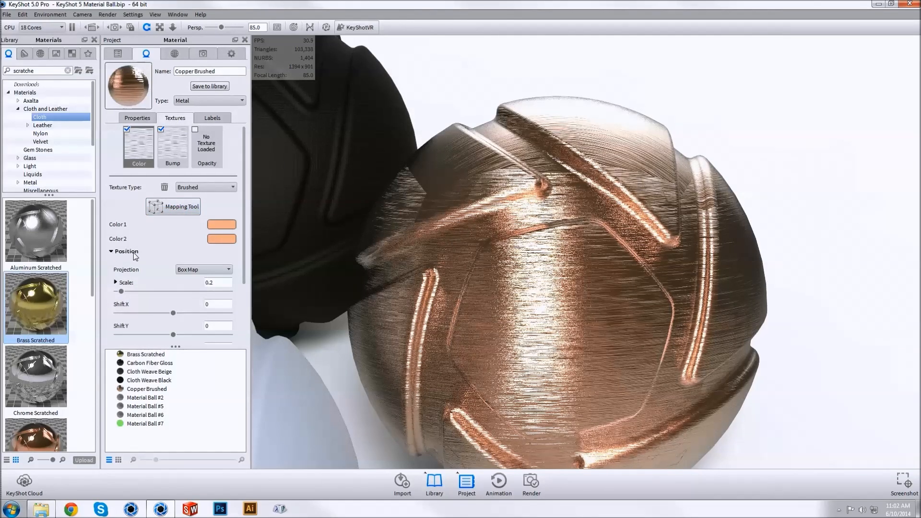
scroll(121, 255, down, 3)
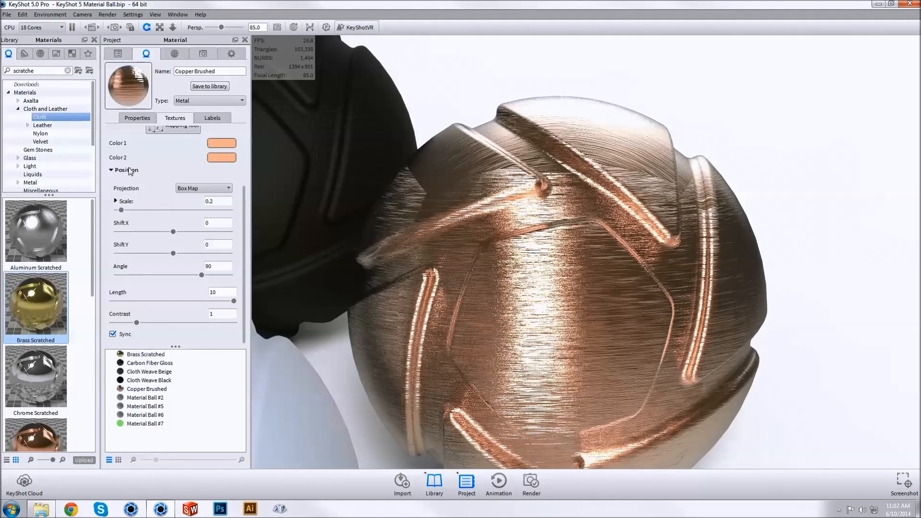
click(202, 188)
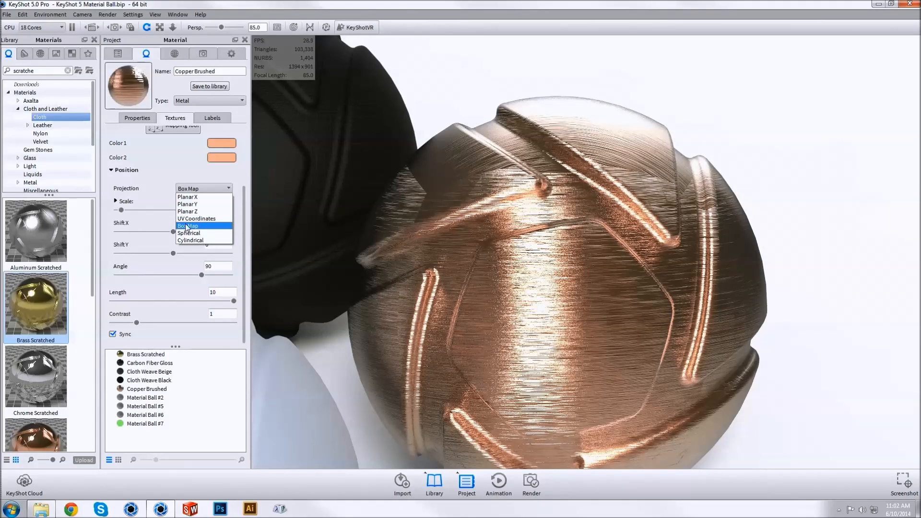
click(182, 173)
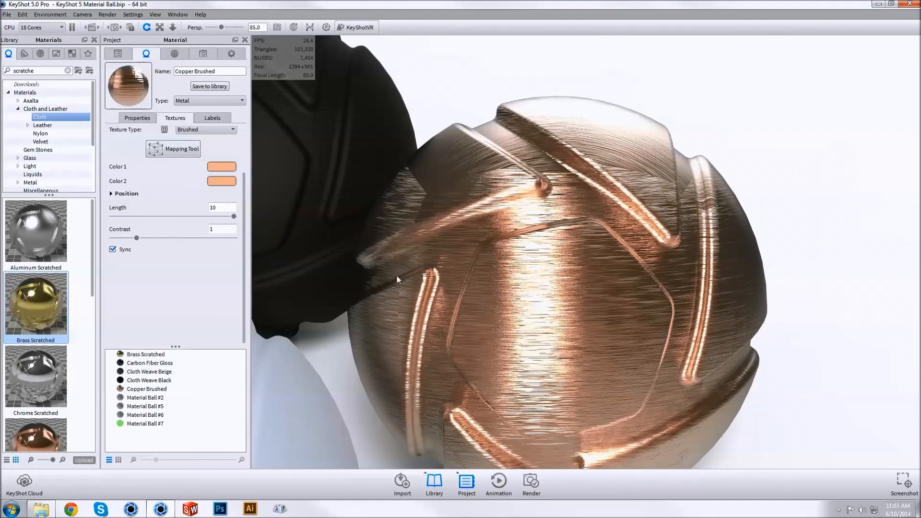
Search the material library for "hammer" and apply Nickel Hammered to the ball at the center of the pattern
scroll(361, 263, down, 10)
middle_drag(361, 288, 548, 305)
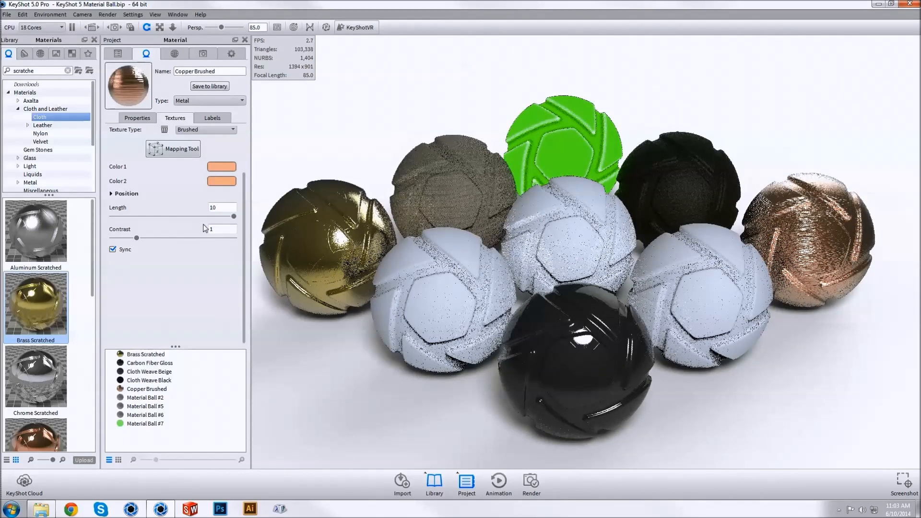
click(66, 73)
click(68, 71)
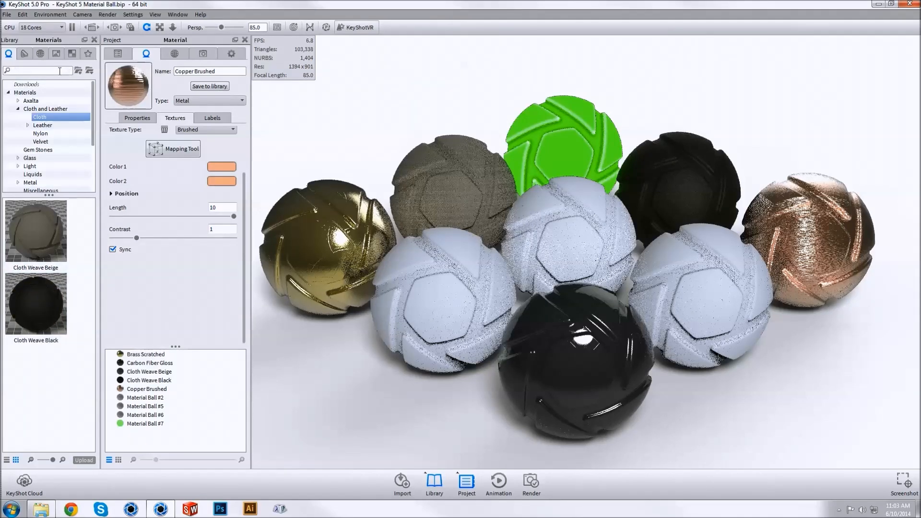
text(hammer)
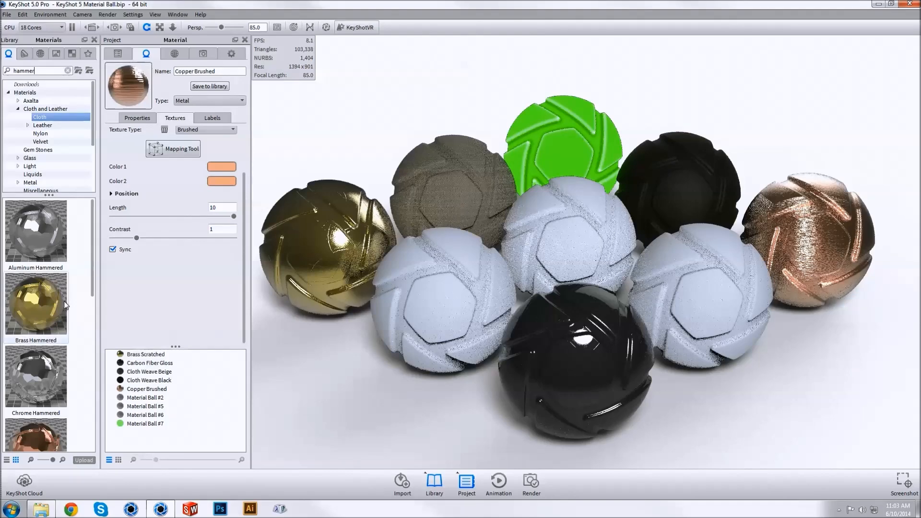
scroll(66, 305, down, 3)
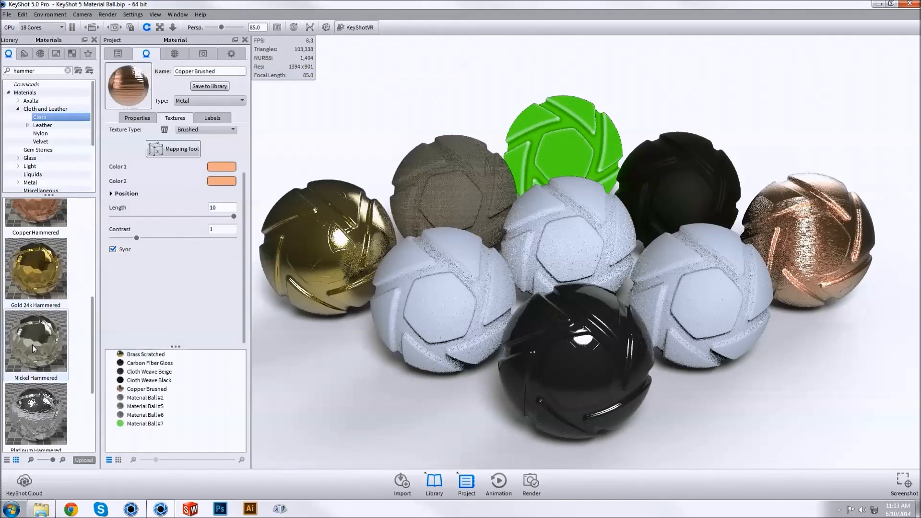
drag(33, 347, 566, 257)
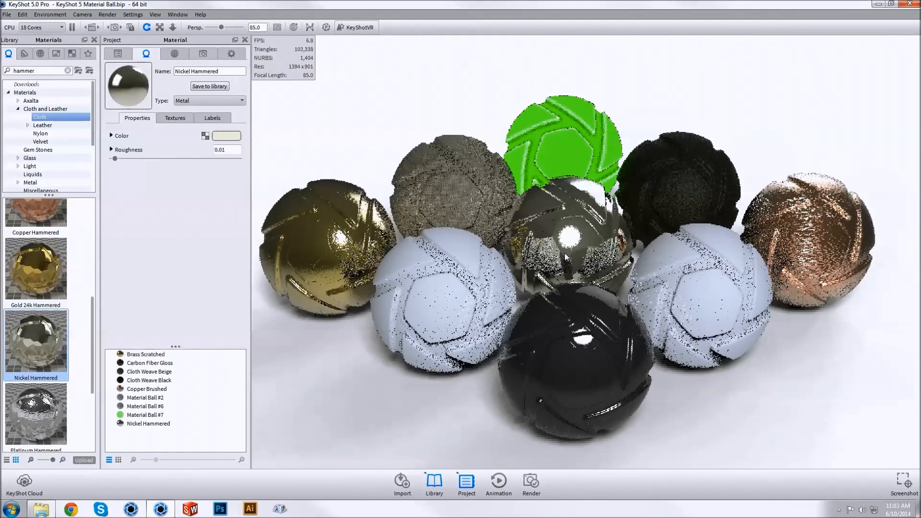
Set the scale of the Nickel Hammered ball's Cellular bump texture to 0.5
click(175, 118)
drag(222, 223, 149, 215)
text(0.5)
key(Return)
scroll(533, 233, up, 5)
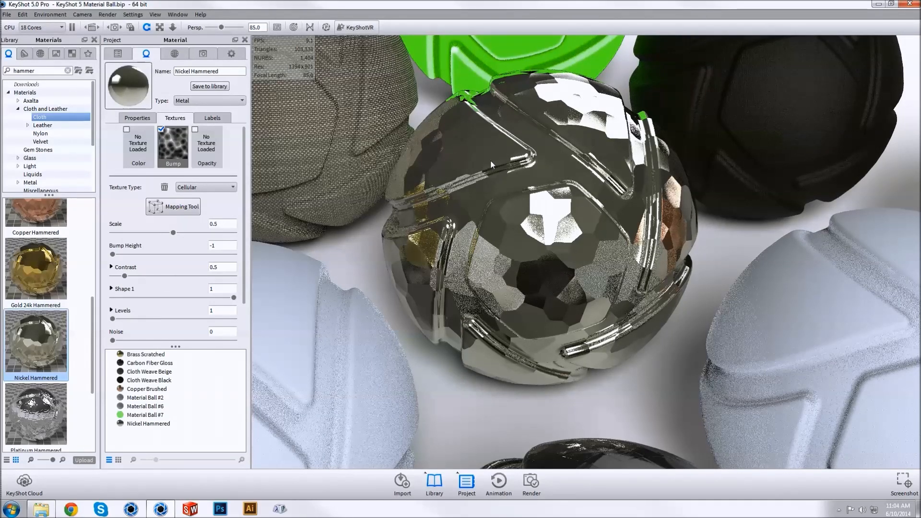
Open the material of the white ball beside the brass ball for editing and change its type to Metal
scroll(550, 246, down, 5)
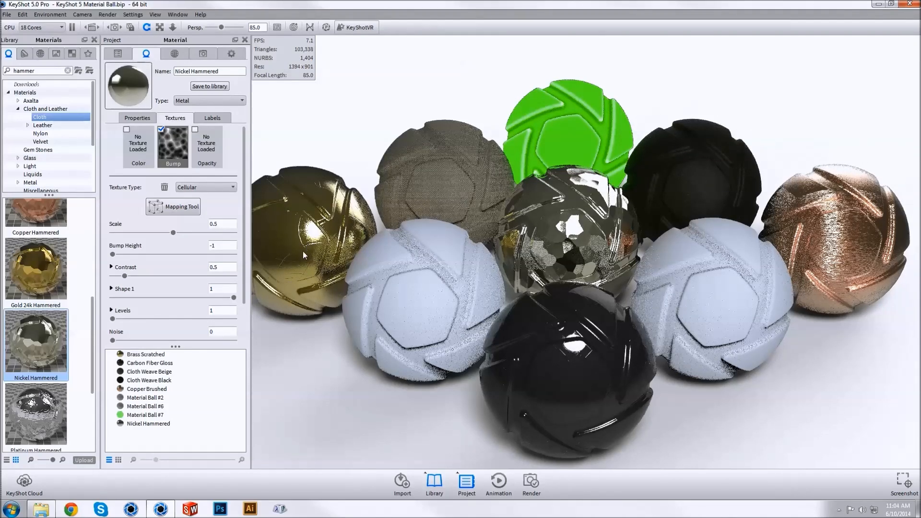
double_click(421, 321)
drag(430, 321, 432, 312)
middle_drag(386, 311, 530, 259)
scroll(413, 285, up, 3)
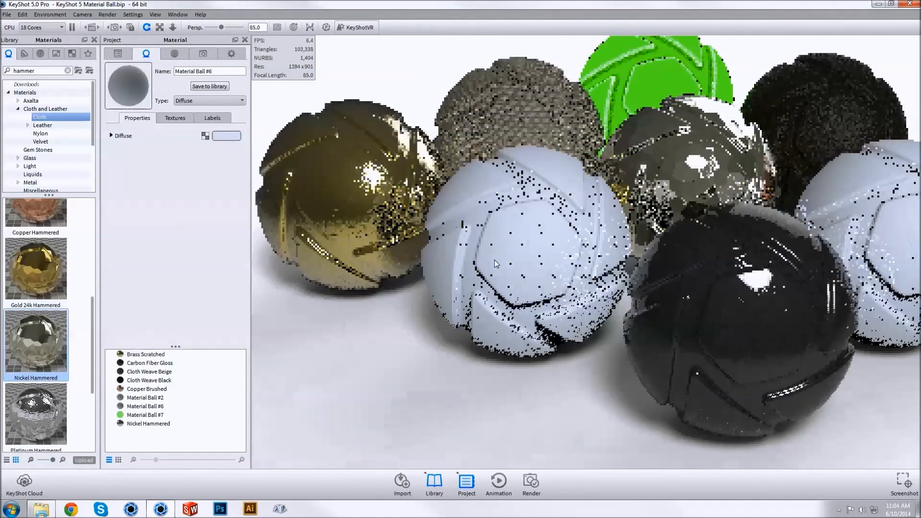
scroll(518, 263, up, 3)
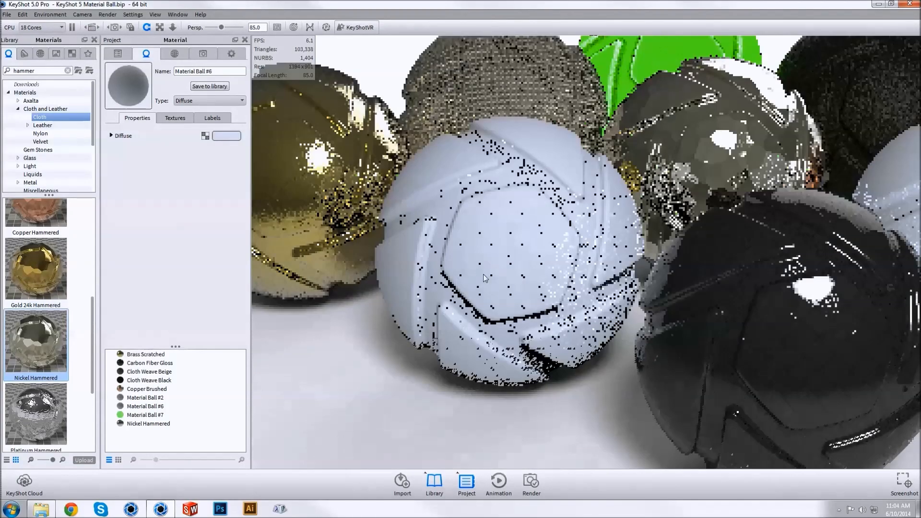
click(190, 102)
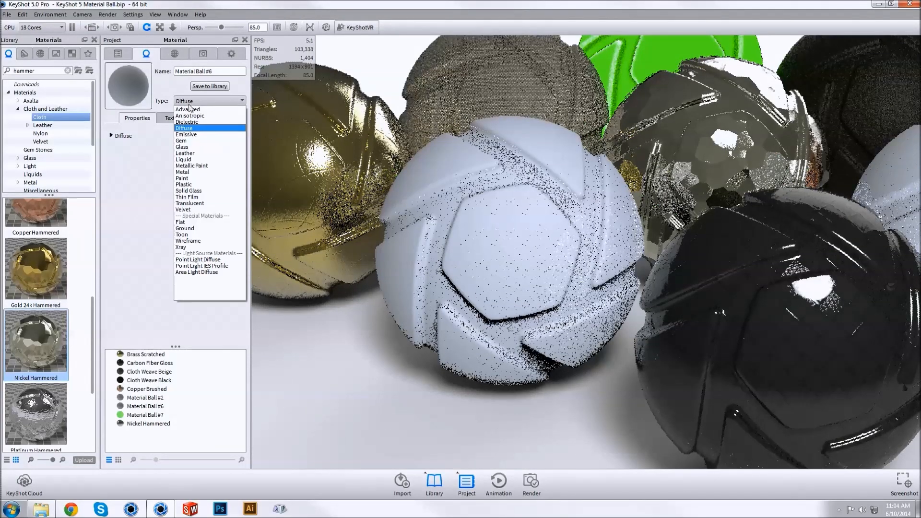
click(183, 172)
Apply a Color Gradient procedural texture to the color of the metal Material Ball #6
click(175, 118)
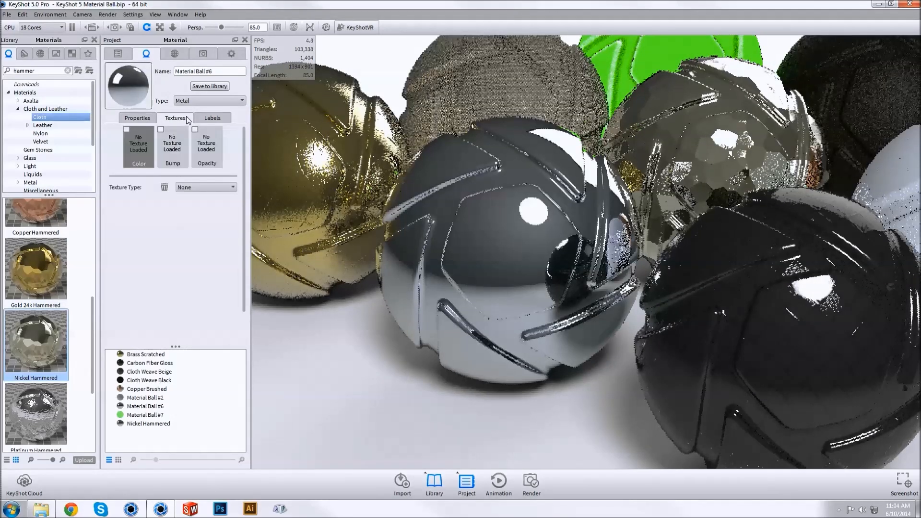
click(201, 188)
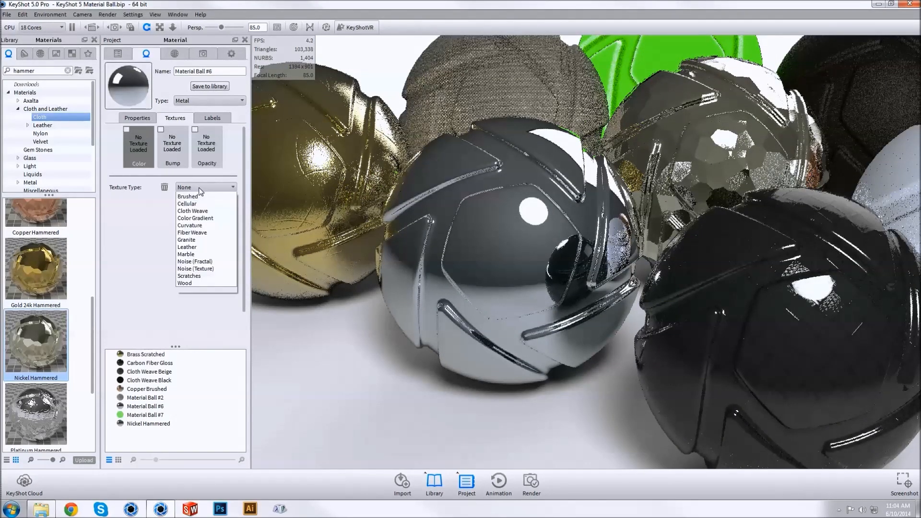
click(199, 240)
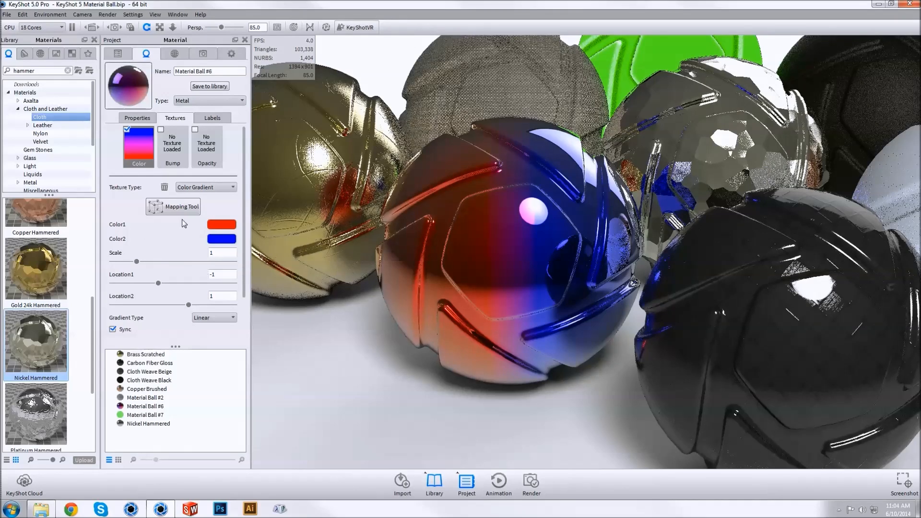
Set the color gradient type to Spherical and position the gradient's center on the ball's front pentagon face
click(224, 320)
click(221, 333)
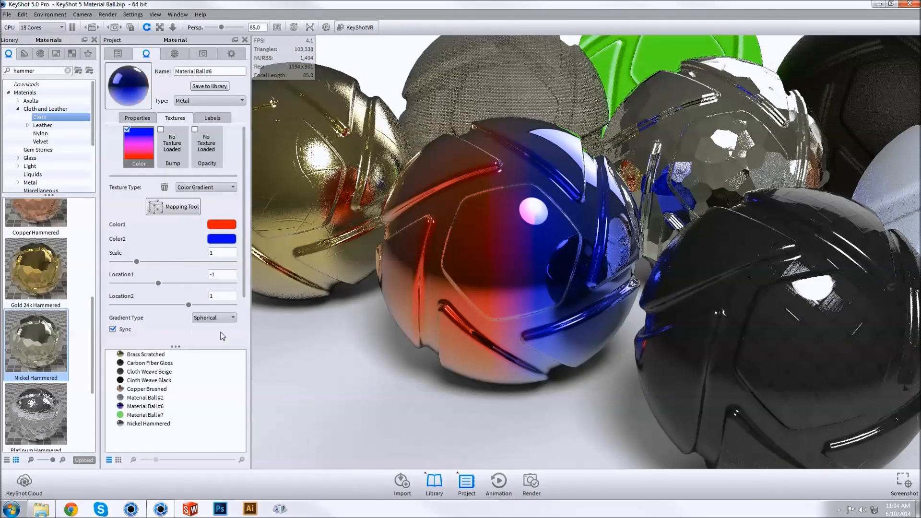
click(174, 206)
click(609, 461)
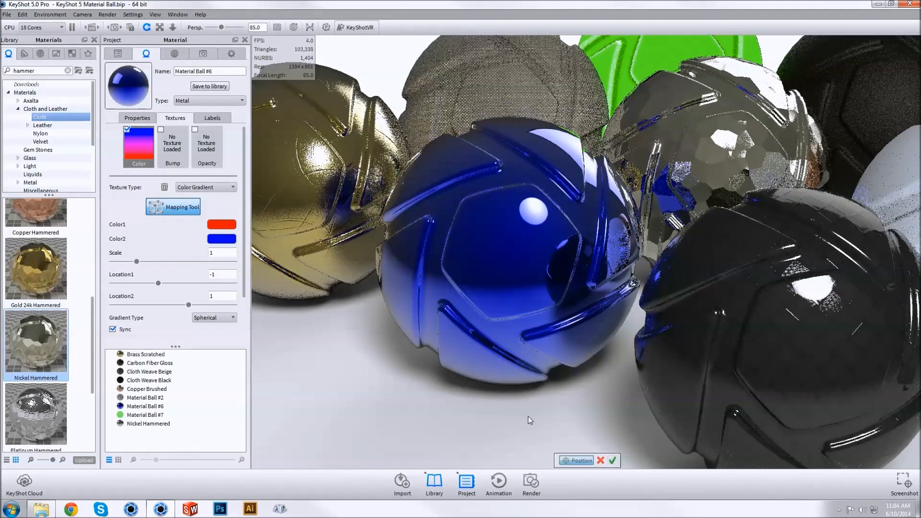
click(509, 254)
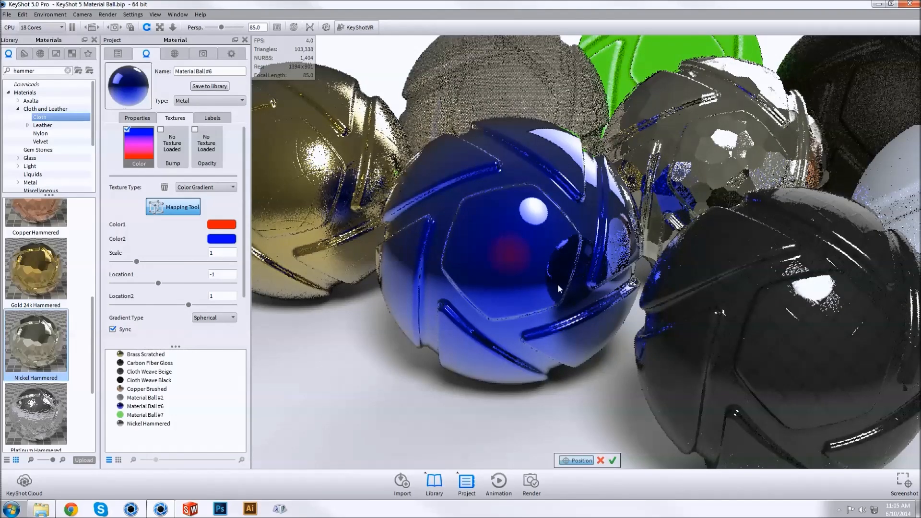
click(613, 461)
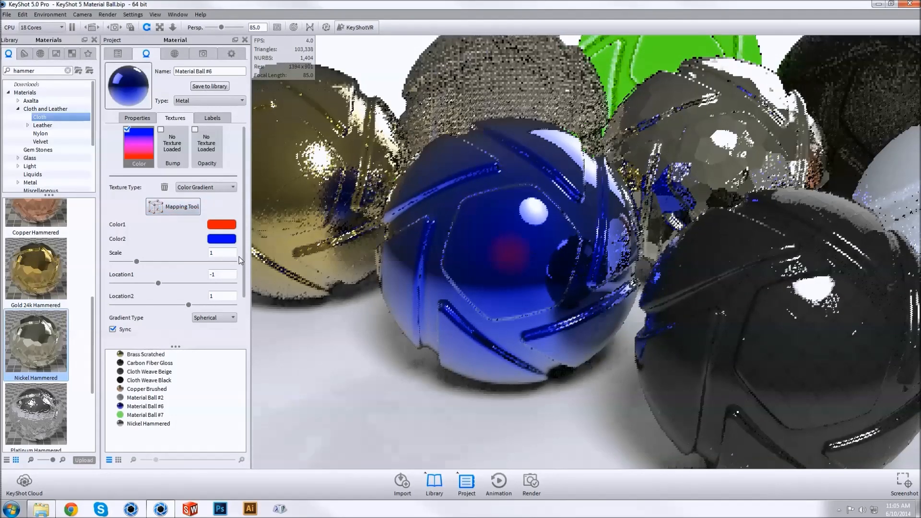
Set the color gradient's scale to 2.52
click(136, 262)
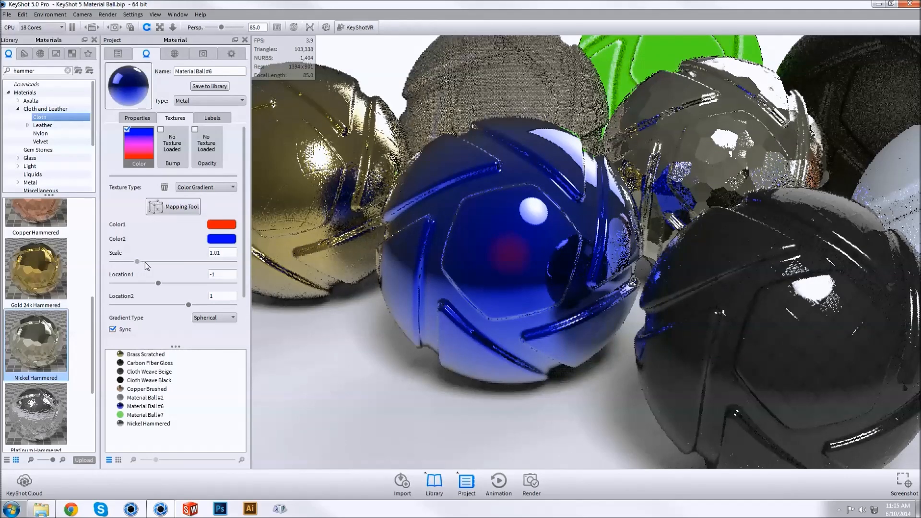
click(145, 262)
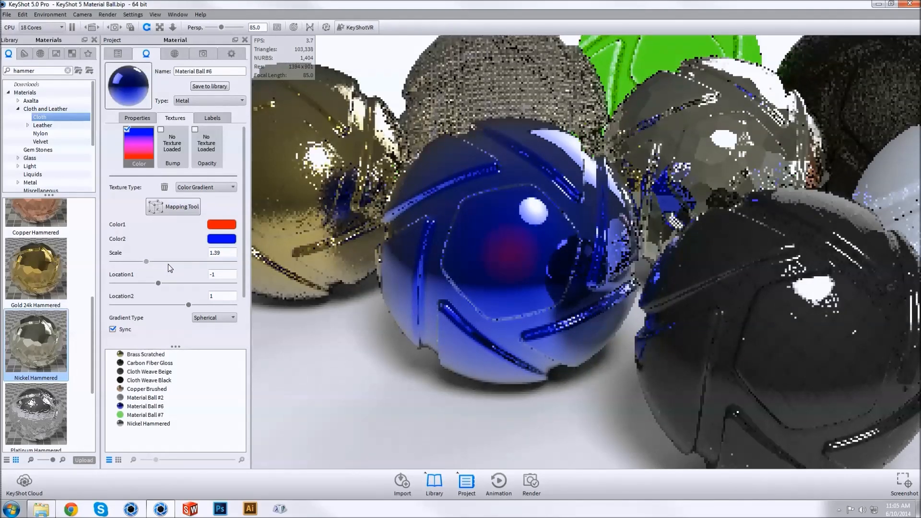
click(169, 263)
click(173, 262)
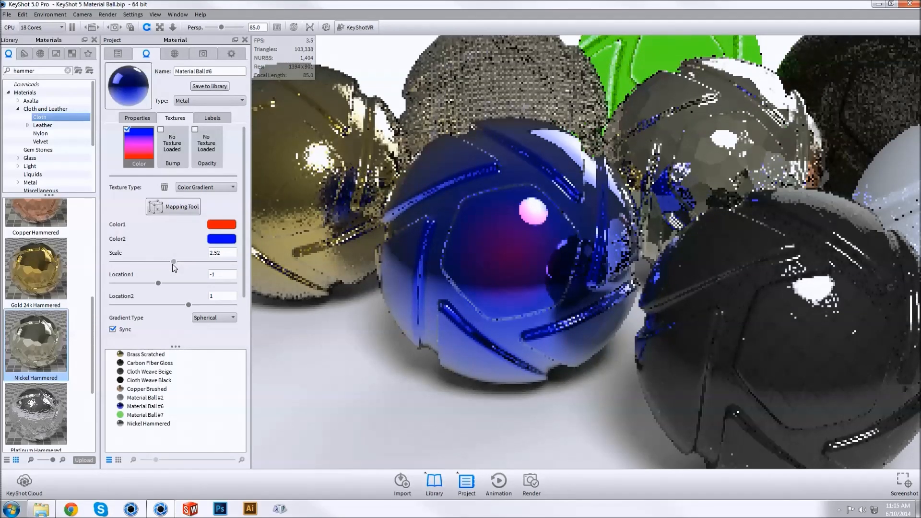
Set the color gradient's Location2 to 1.208
click(189, 305)
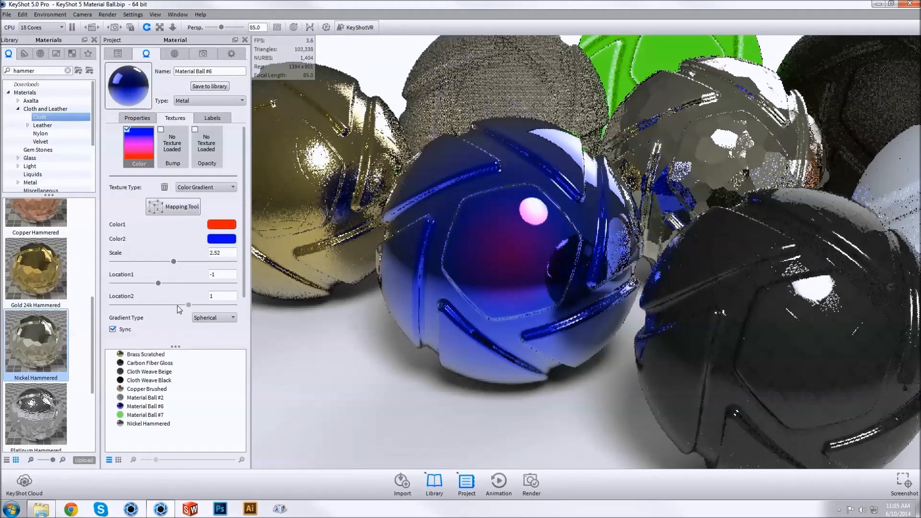
click(168, 305)
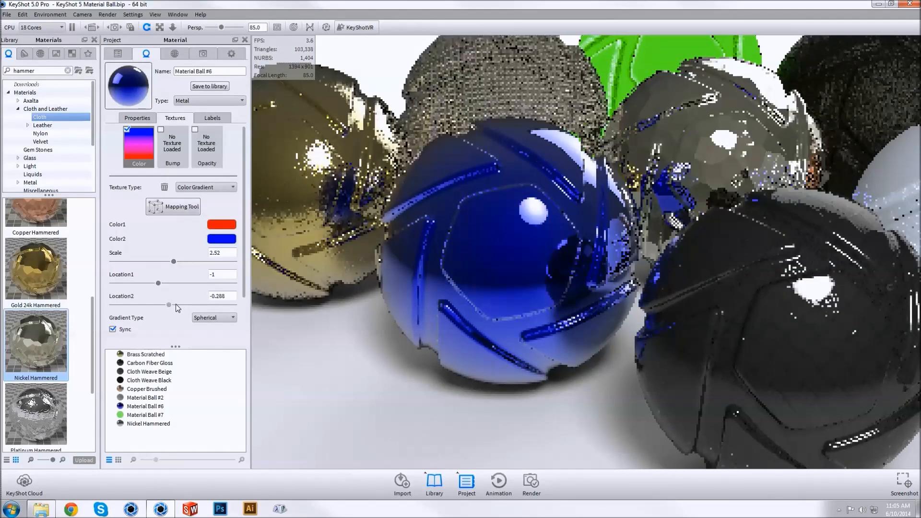
click(191, 306)
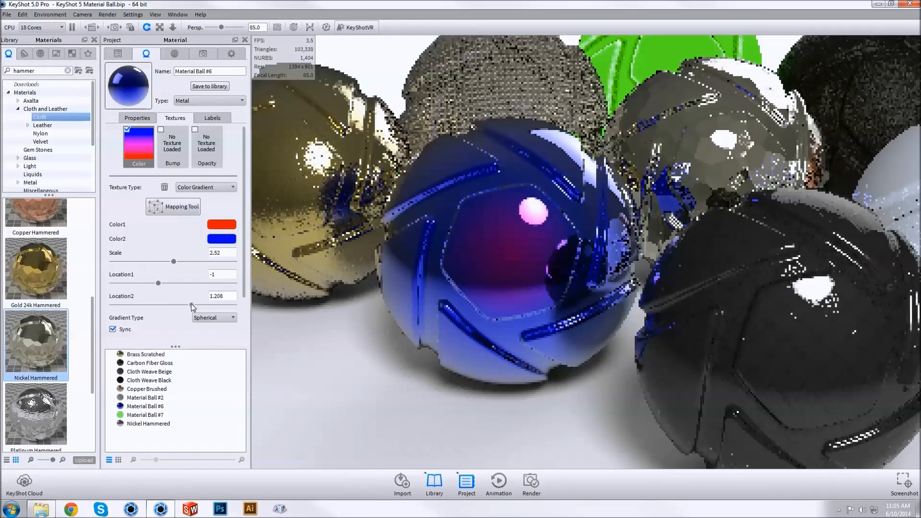
Set the color gradient's Location1 to 0.6 and its scale to 4.525
click(160, 283)
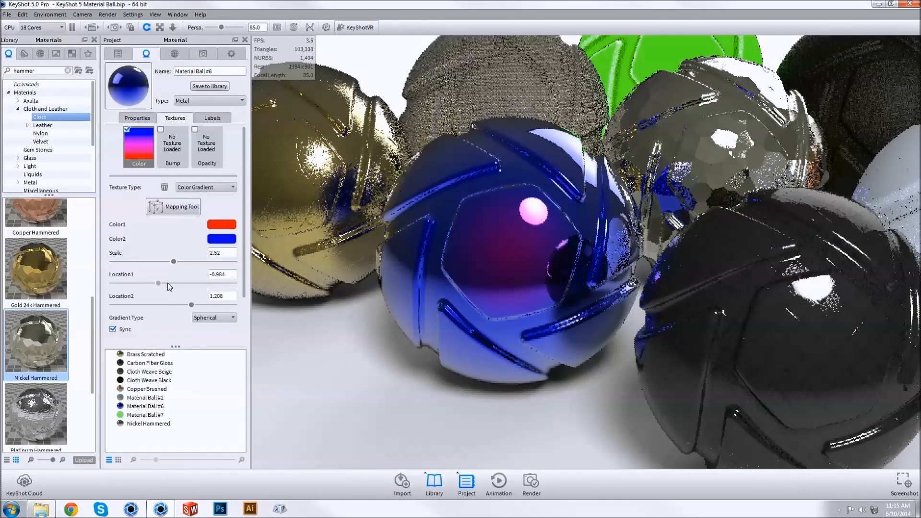
click(169, 283)
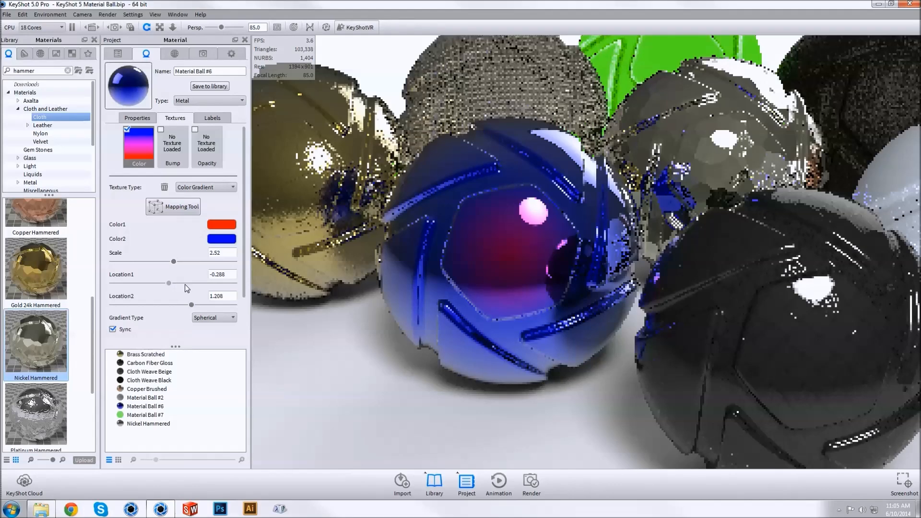
click(184, 284)
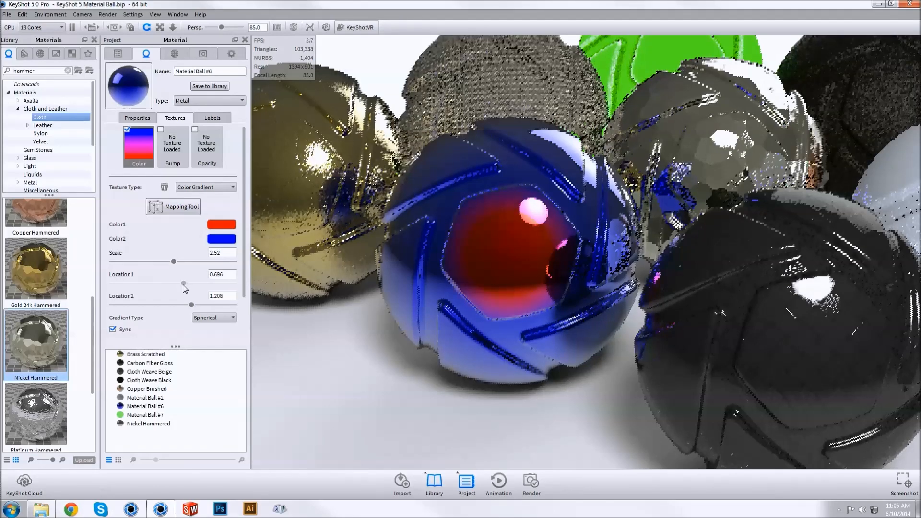
drag(182, 285, 222, 263)
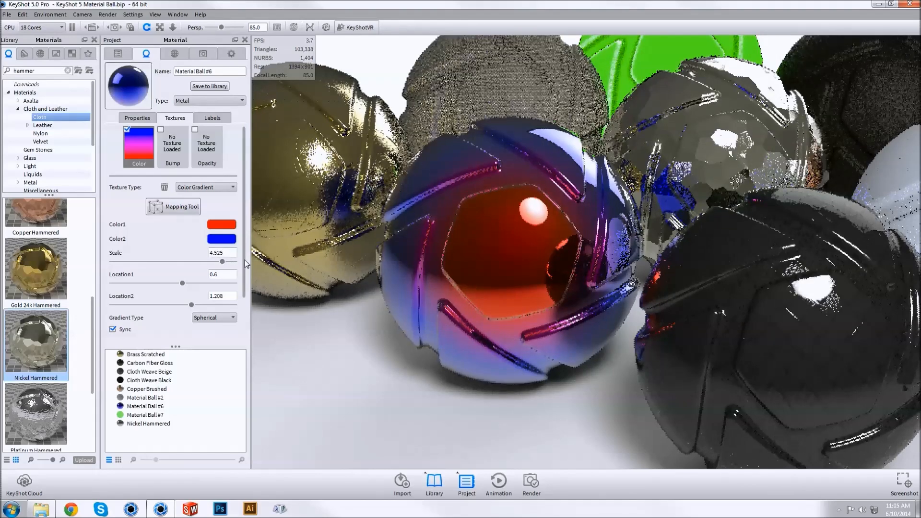
Change the gradient's Color1 to teal green with a hue of 144° and its Color2 to purple
click(230, 228)
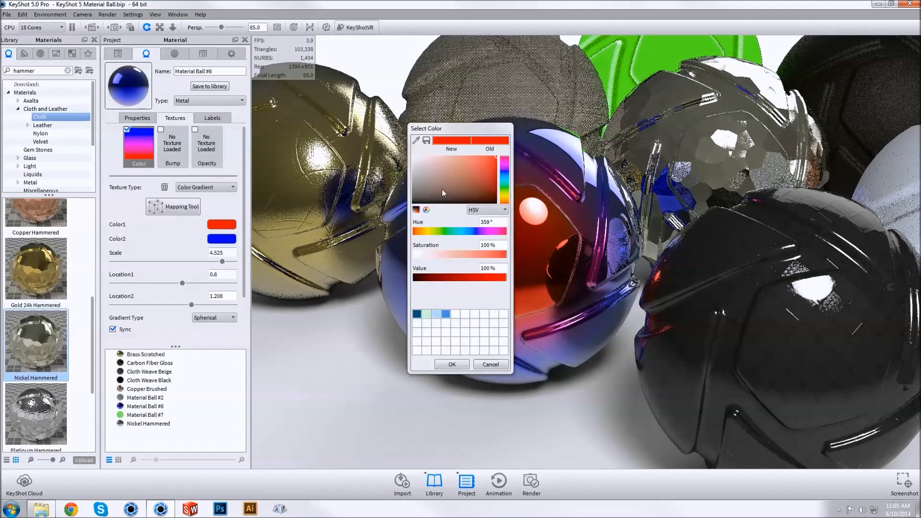
click(504, 170)
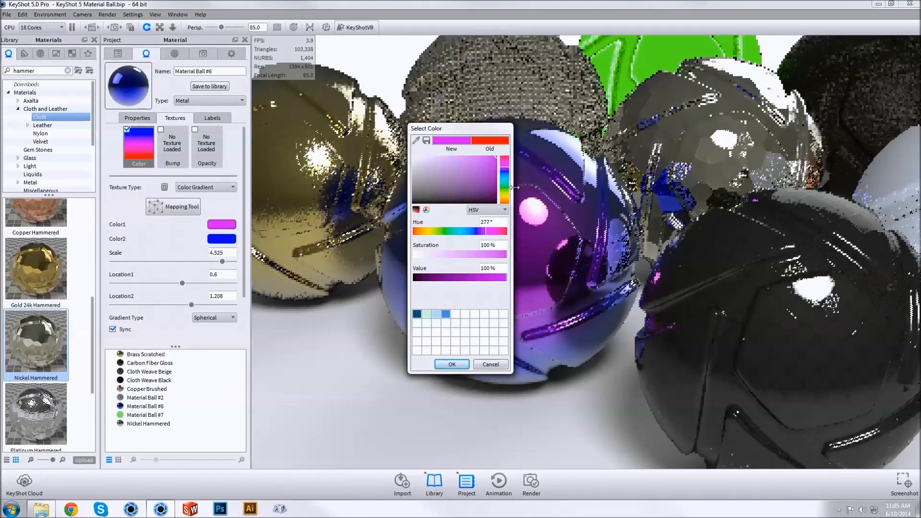
click(505, 188)
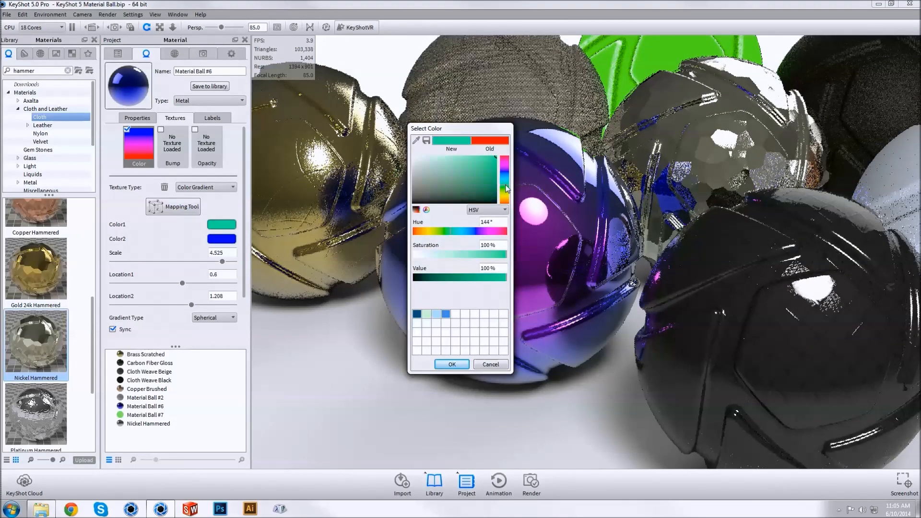
click(451, 364)
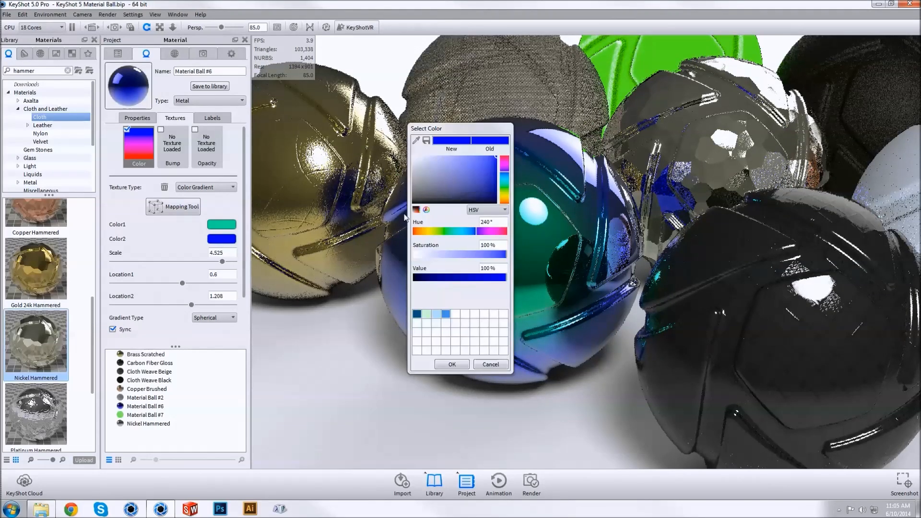
click(506, 171)
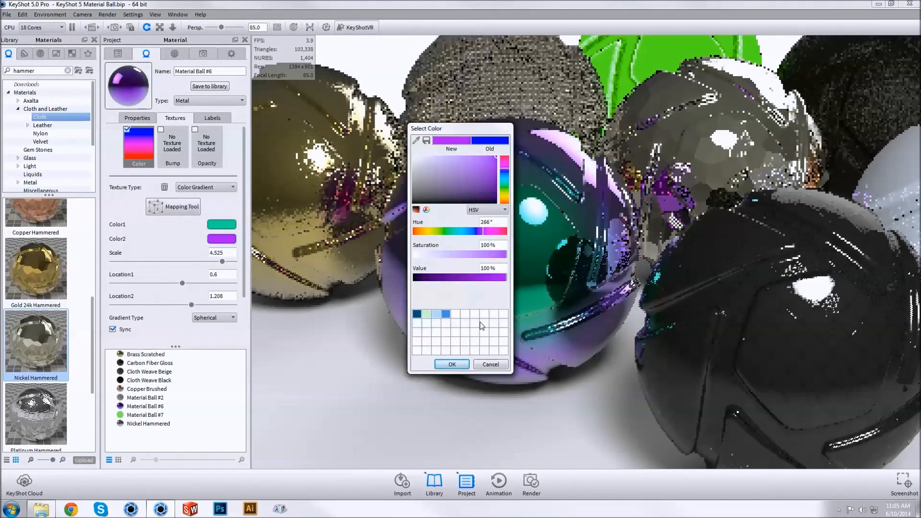
click(453, 363)
Copy the teal and purple gradient material onto the white ball beside the black ball, and unlink it from the original
scroll(623, 314, down, 5)
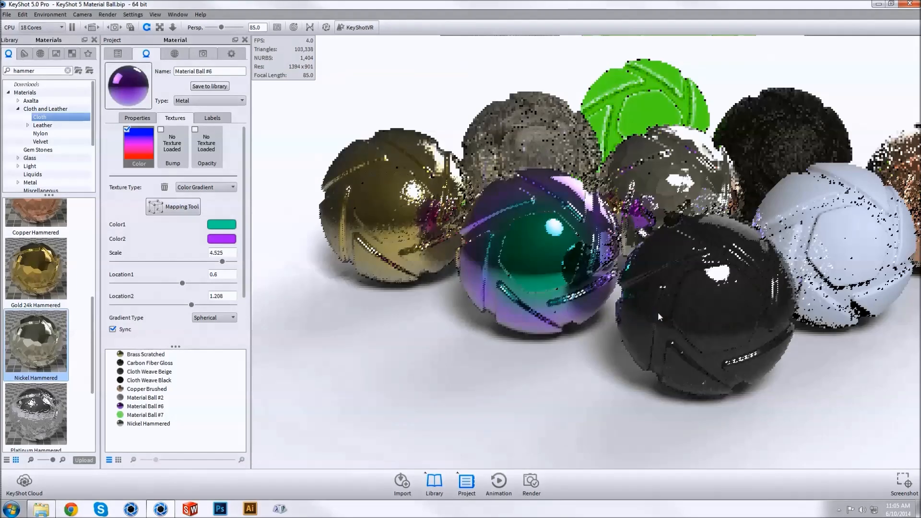
drag(664, 282, 618, 311)
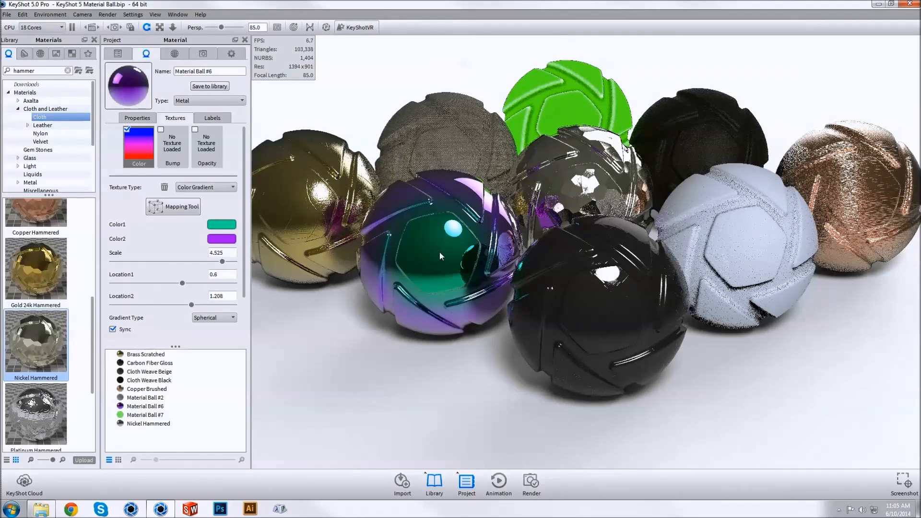
shift+right_click(735, 237)
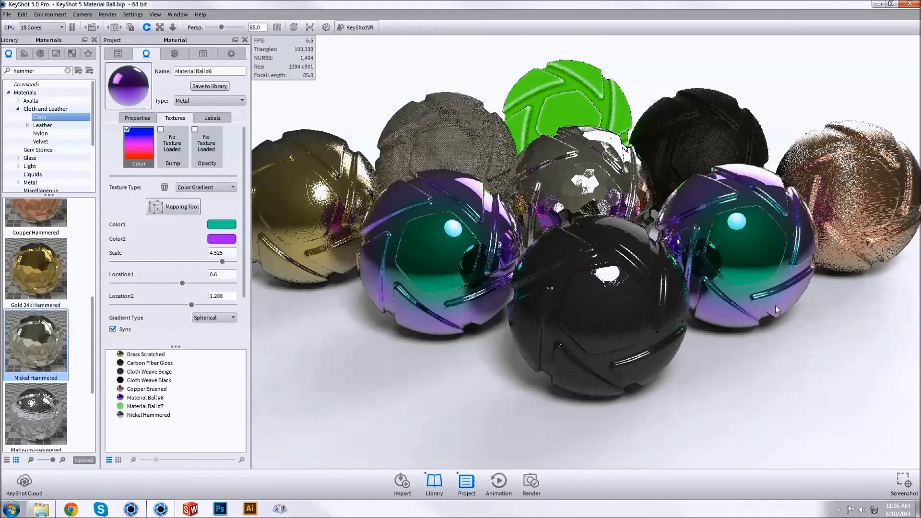
right_click(744, 256)
click(765, 279)
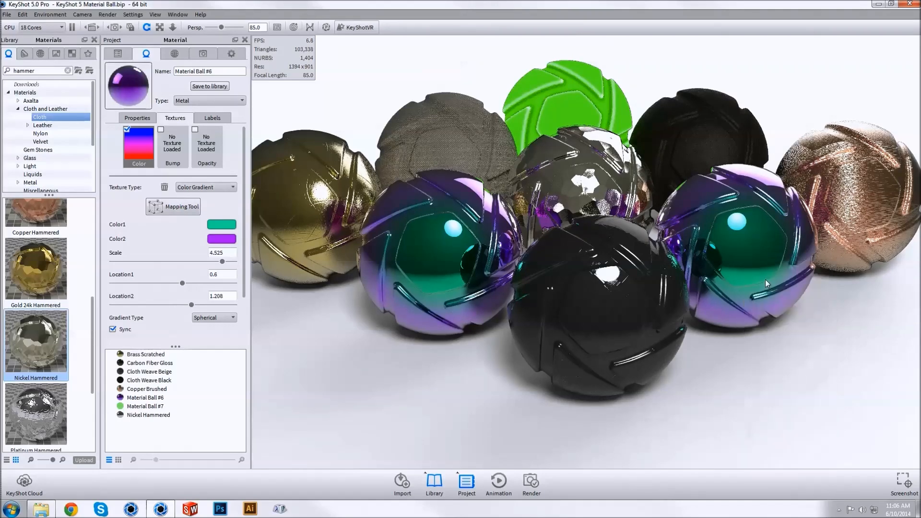
Change the unlinked ball's gradient to yellow with a hue of 58° for Color1 and red with a hue of 359° for Color2
double_click(739, 234)
mouse_move(743, 257)
mouse_down()
mouse_move(731, 254)
mouse_move(737, 248)
mouse_up()
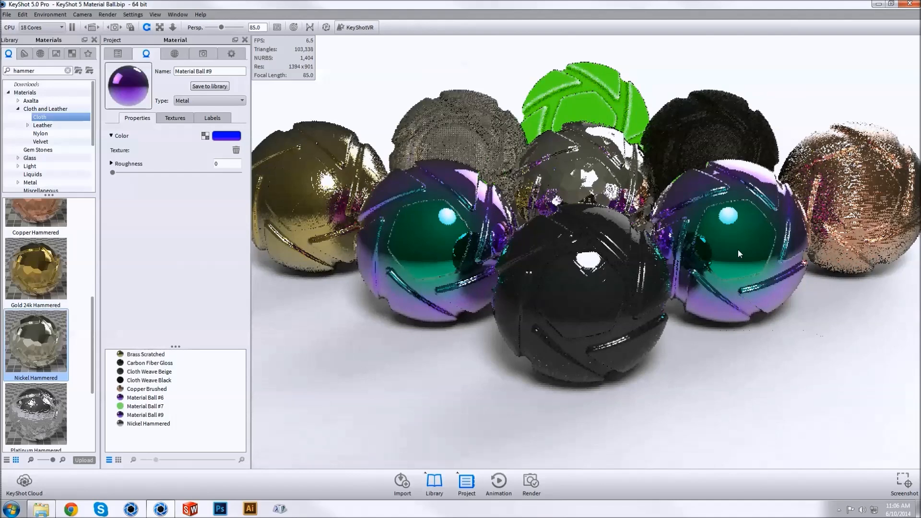
click(175, 118)
click(221, 224)
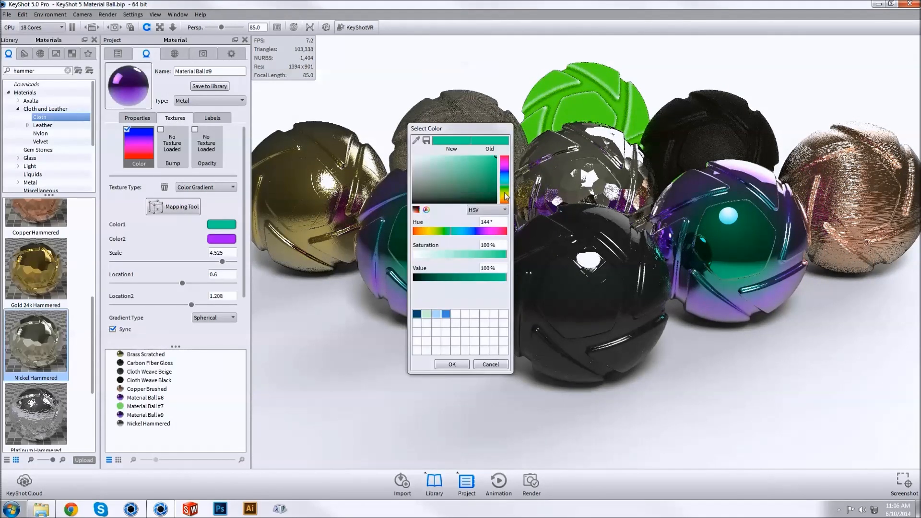
drag(505, 195, 507, 201)
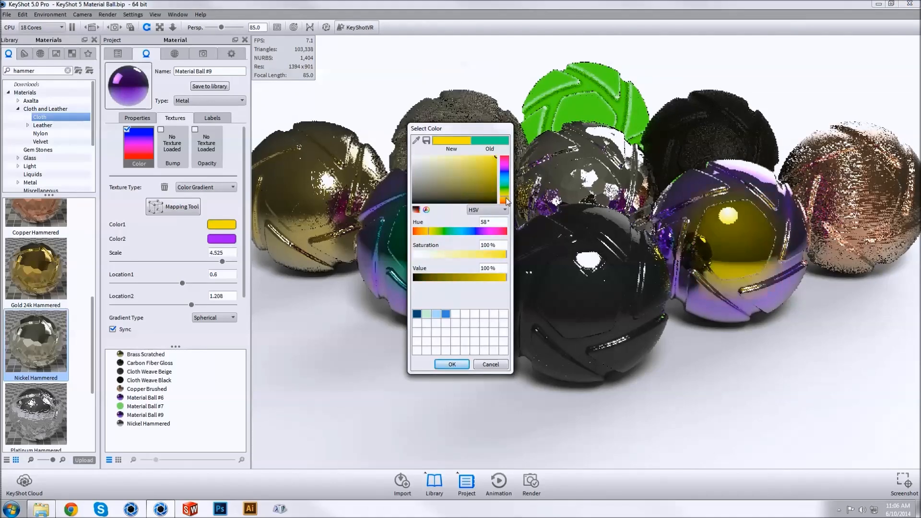
click(452, 364)
click(222, 242)
drag(505, 162, 505, 153)
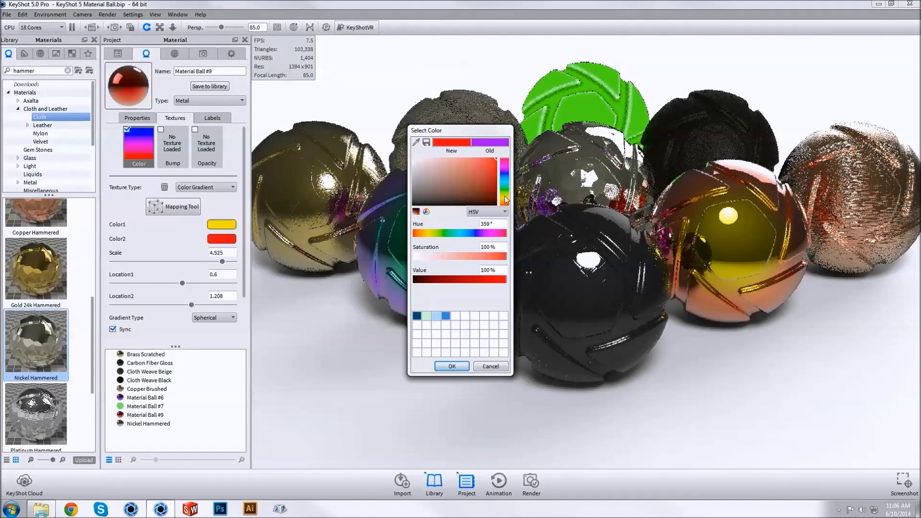
click(451, 366)
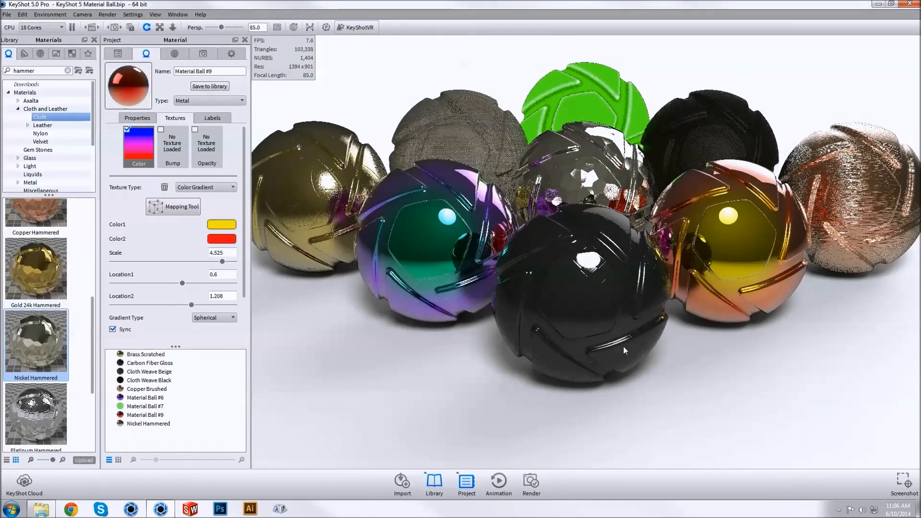
Open the Miscellaneous folder of the material library
scroll(560, 361, down, 3)
scroll(654, 345, up, 2)
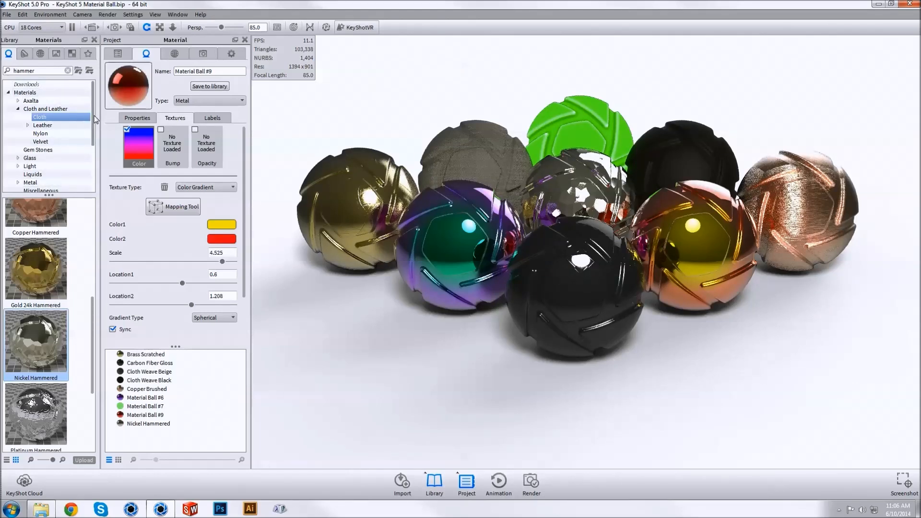
scroll(63, 163, down, 1)
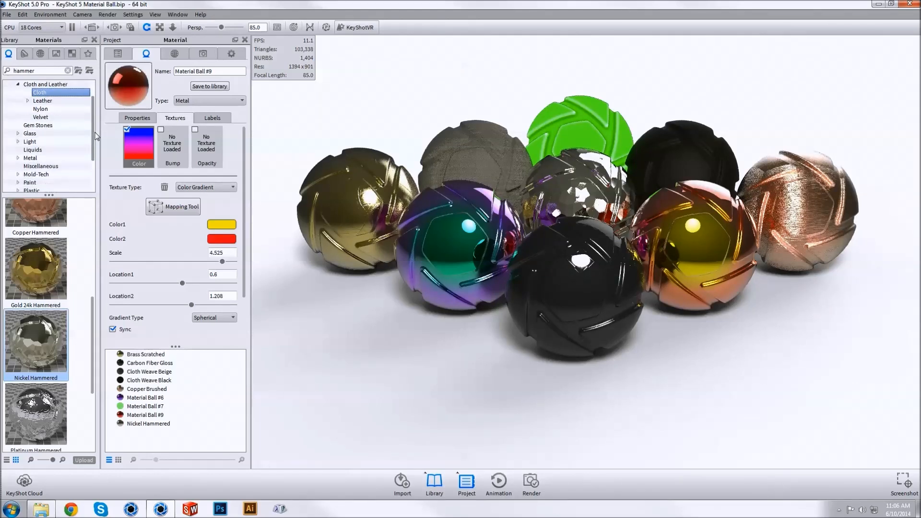
click(36, 167)
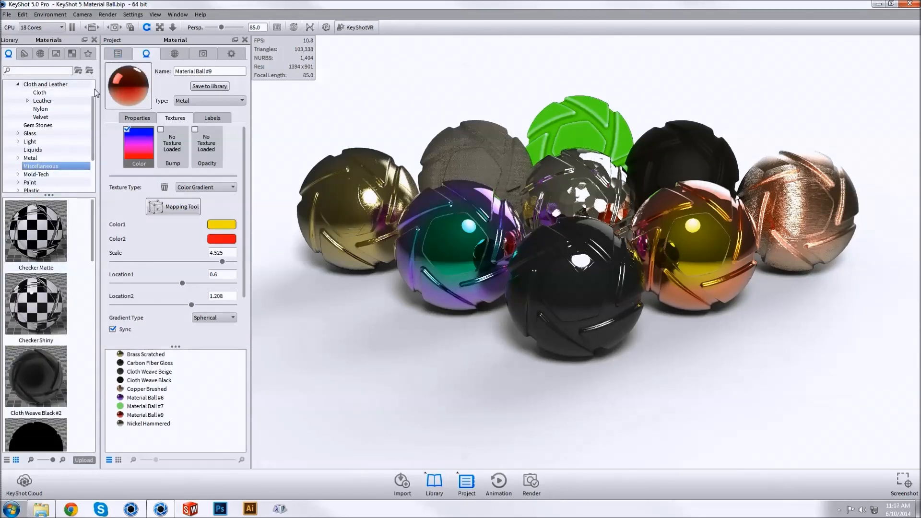
Rename the yellow and red gradient material as Fire Iridium and add it to the library's Miscellaneous folder
click(146, 415)
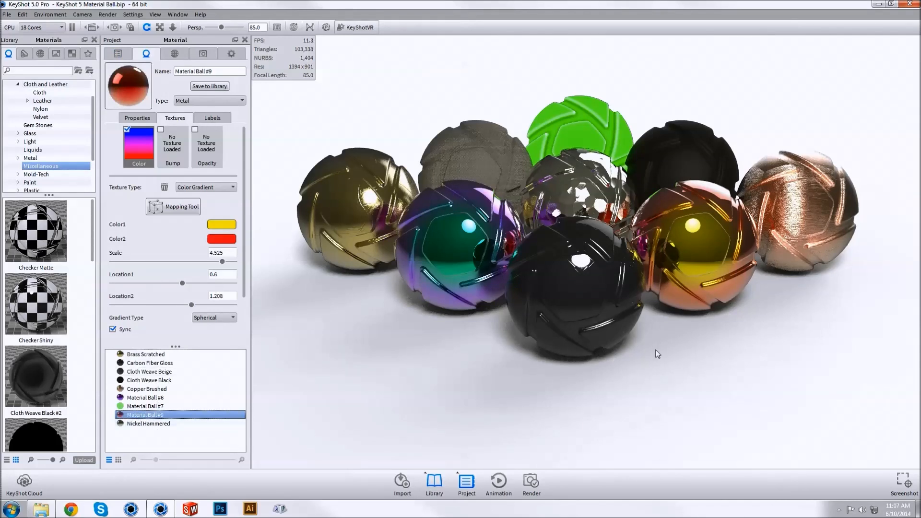
drag(223, 71, 35, 69)
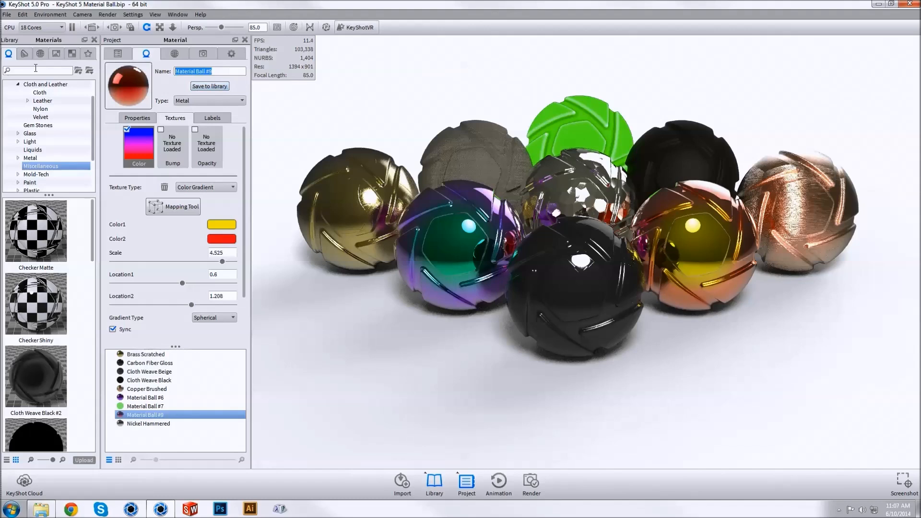
text(Fire Iridium)
key(Return)
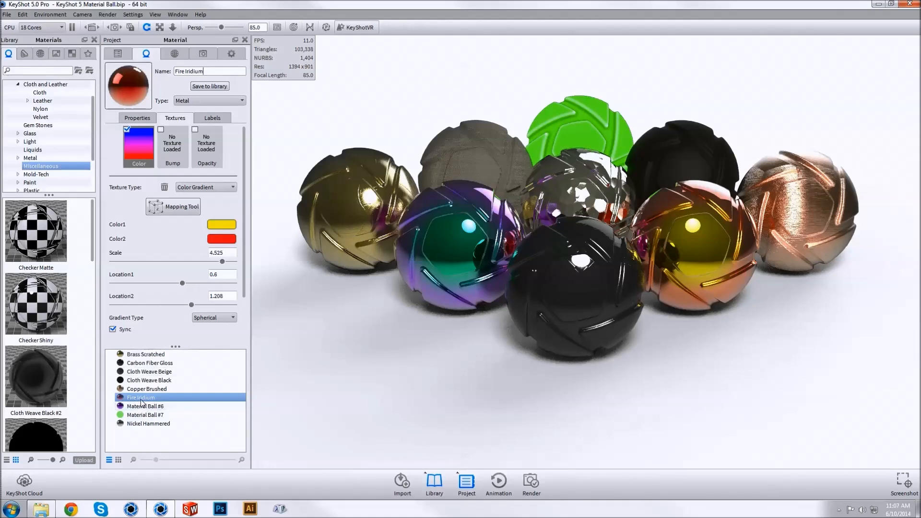
drag(142, 401, 85, 360)
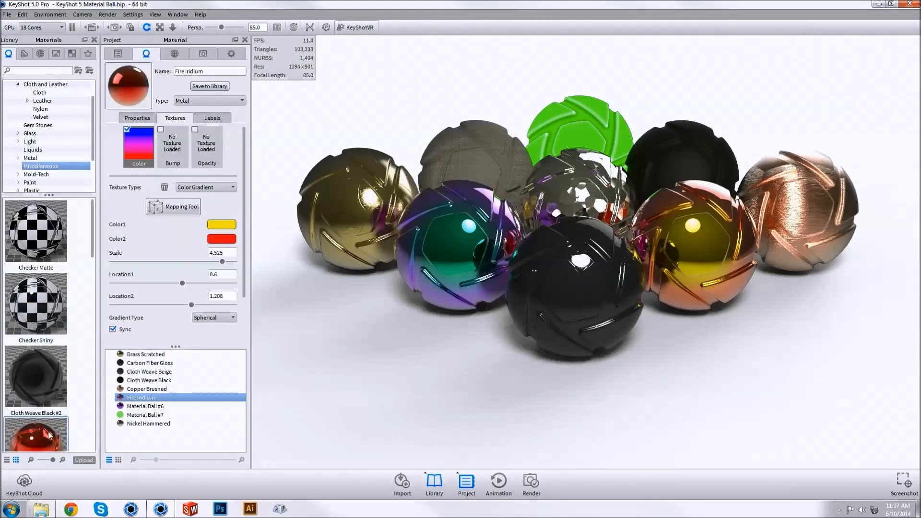
Check the options for adding the Fire Iridium material to favorites, and open the Automotive favorites group
right_click(49, 434)
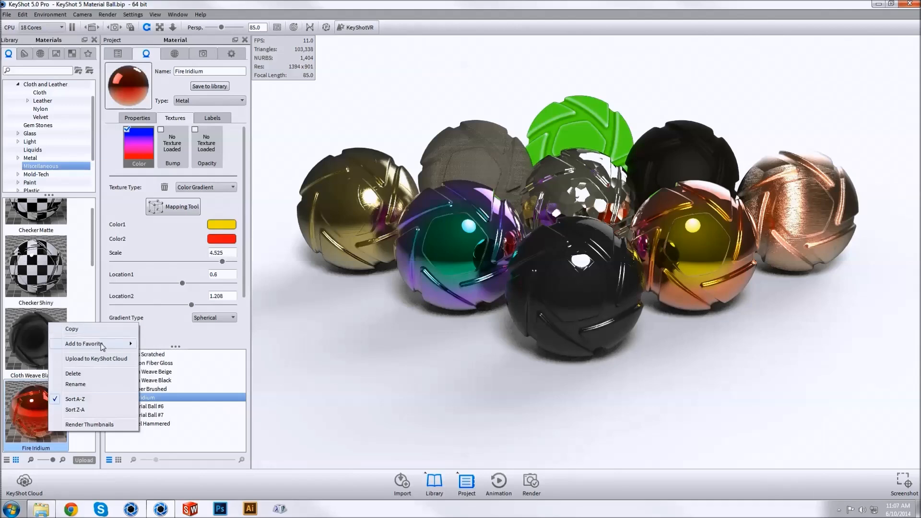
mouse_move(102, 345)
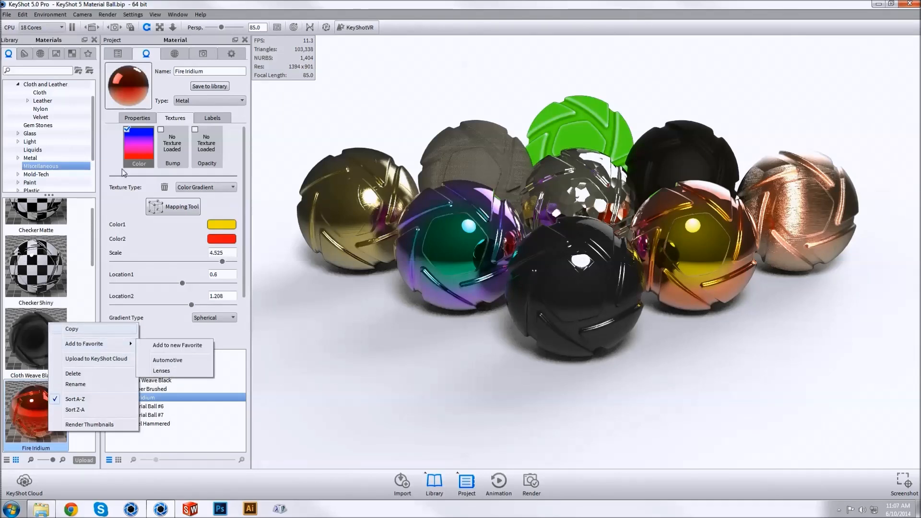
click(89, 55)
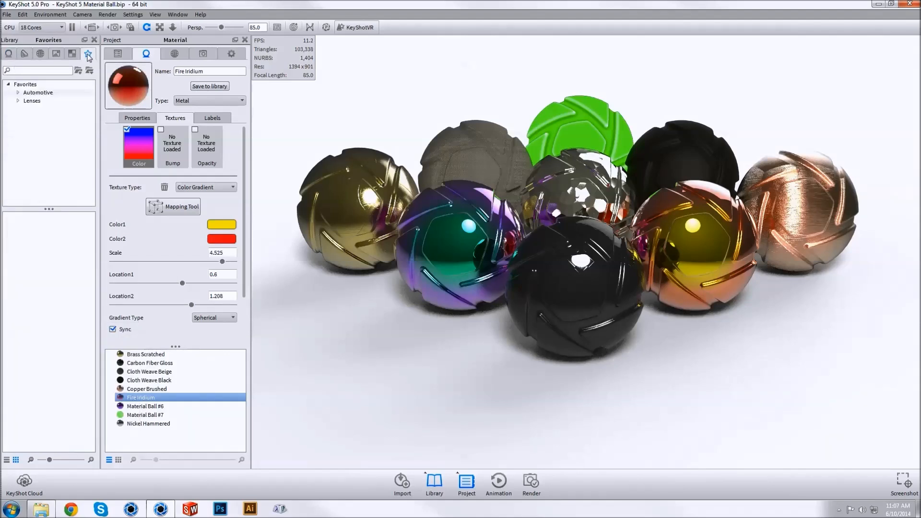
double_click(19, 91)
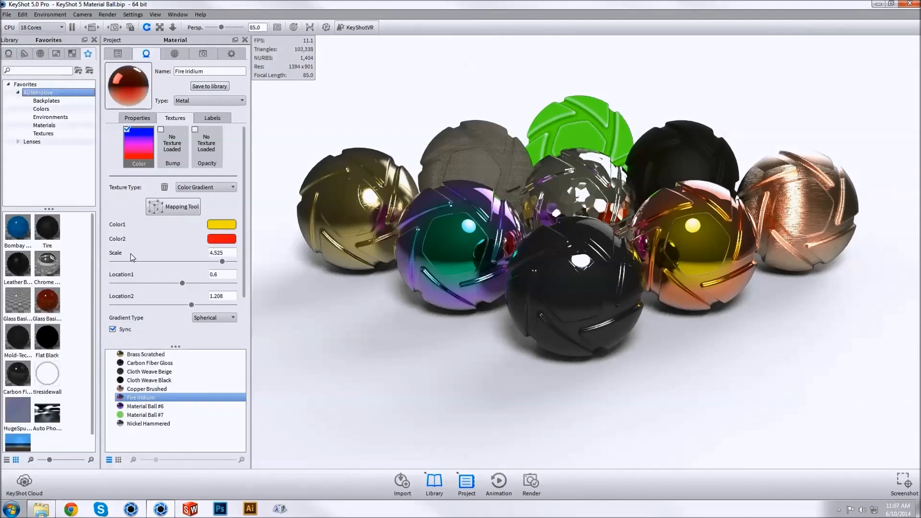
Apply the Auto Pho... lighting environment from the Automotive favorites to the scene
scroll(75, 345, down, 1)
scroll(75, 346, up, 1)
scroll(77, 272, down, 1)
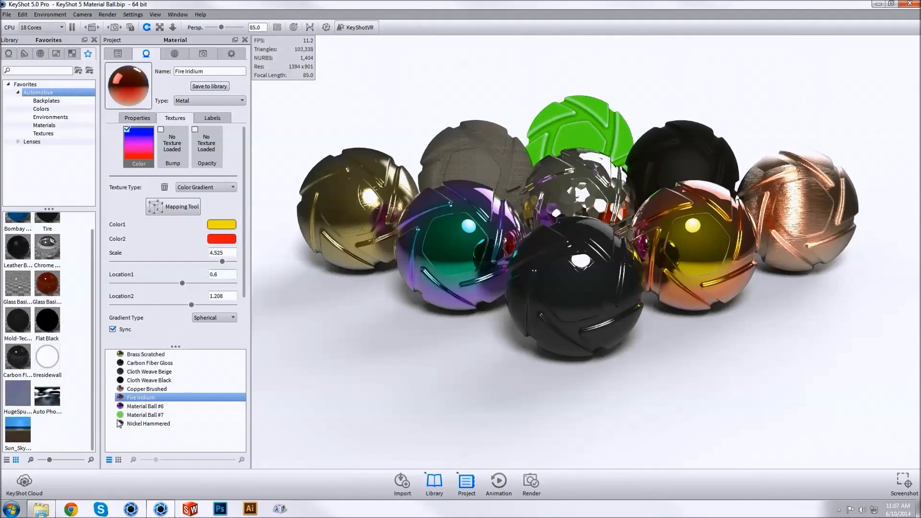
drag(46, 406, 384, 394)
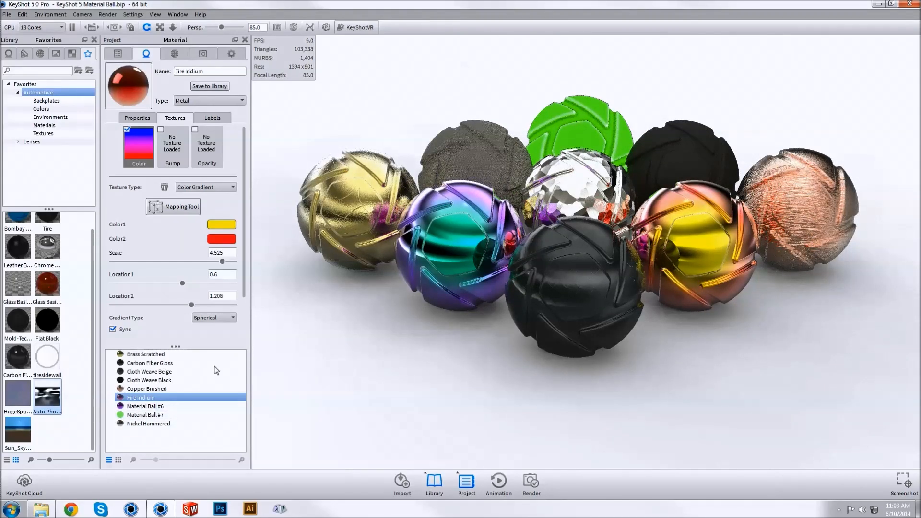
scroll(86, 321, up, 1)
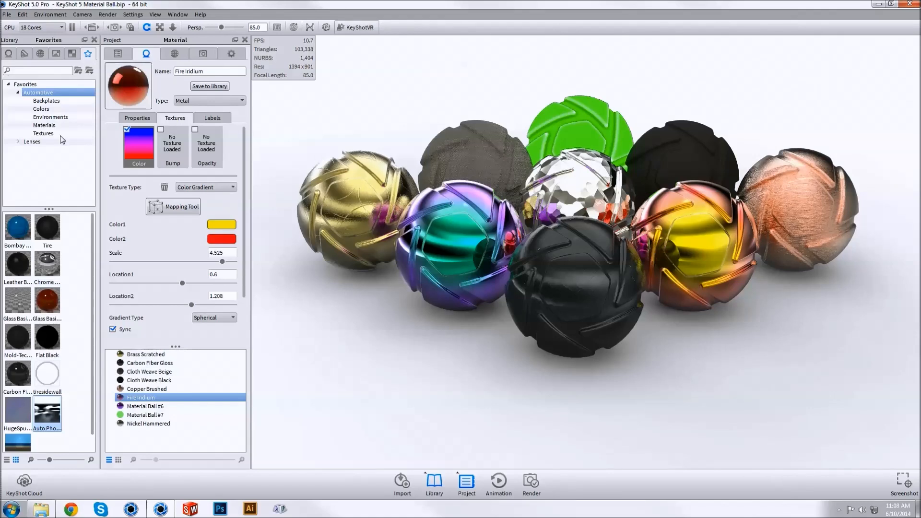
Start uploading Fire Iridium to KeyShot Cloud with the description "Metal based material with a color gradient procedural texture."
click(8, 54)
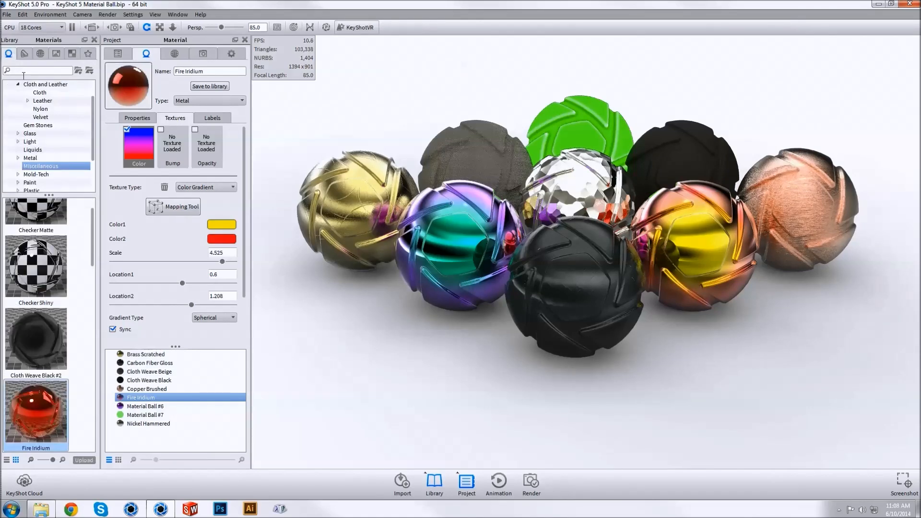
right_click(46, 407)
mouse_move(68, 429)
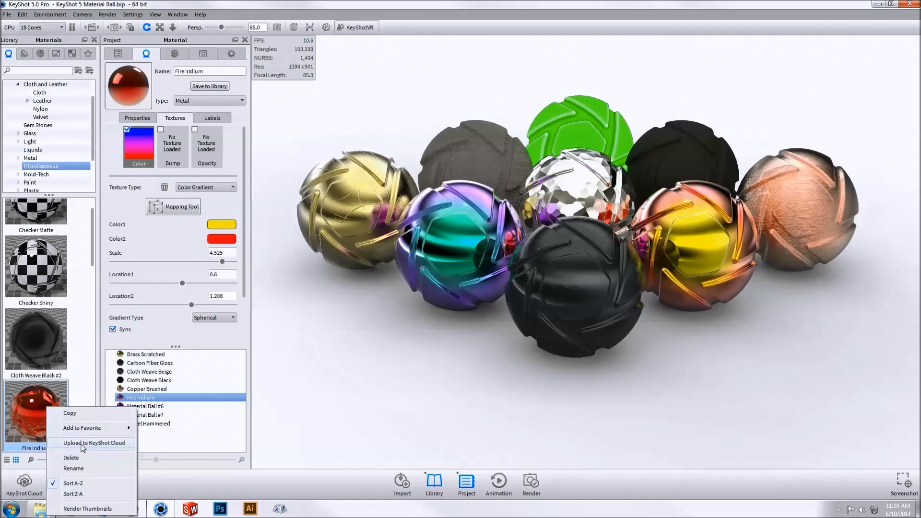
click(83, 444)
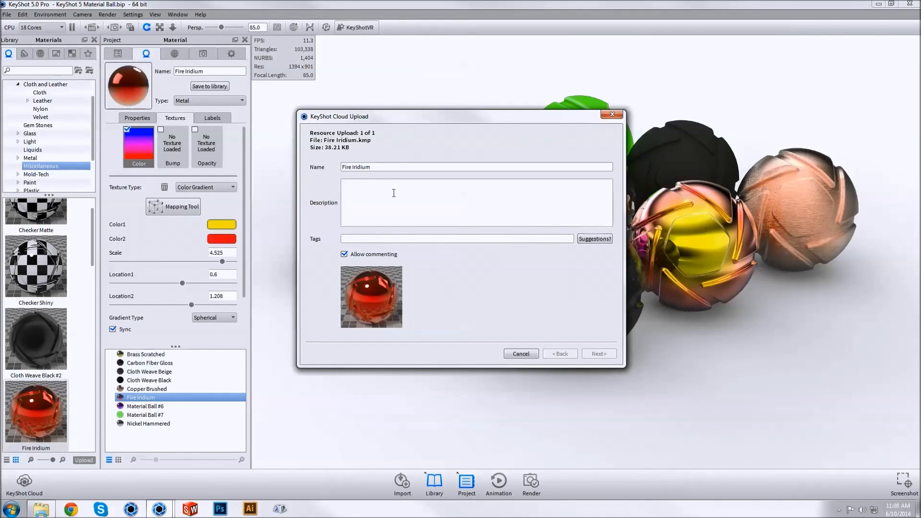
text(l based material with a color gradient procedural texture.)
Fill in the suggested tags for the Fire Iridium upload and remove the fireplace tag
click(593, 239)
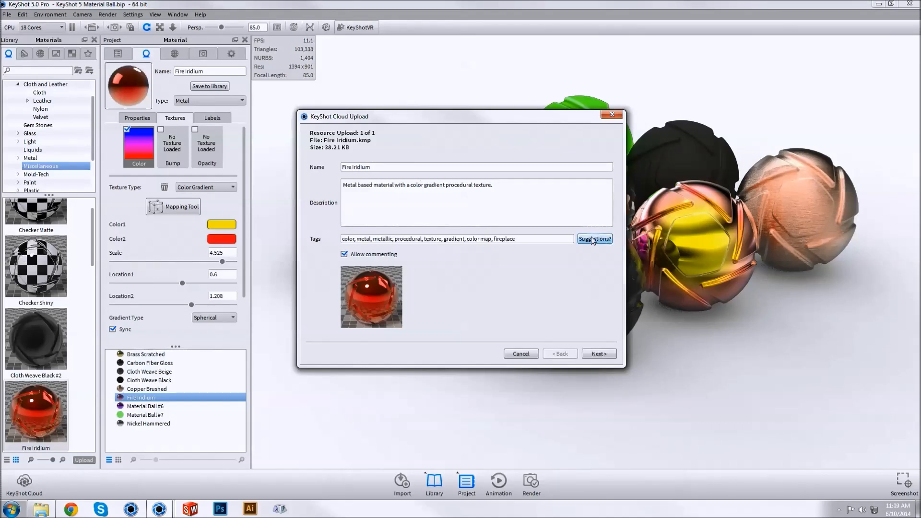
drag(533, 244, 495, 243)
key(BackSpace)
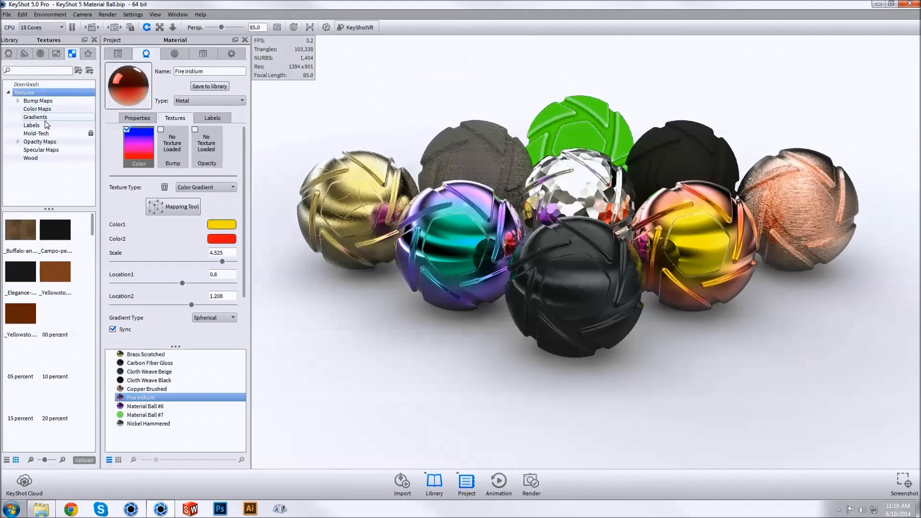
Place the KeyShot icon texture from the Labels folder as a label on the front black ball
click(32, 125)
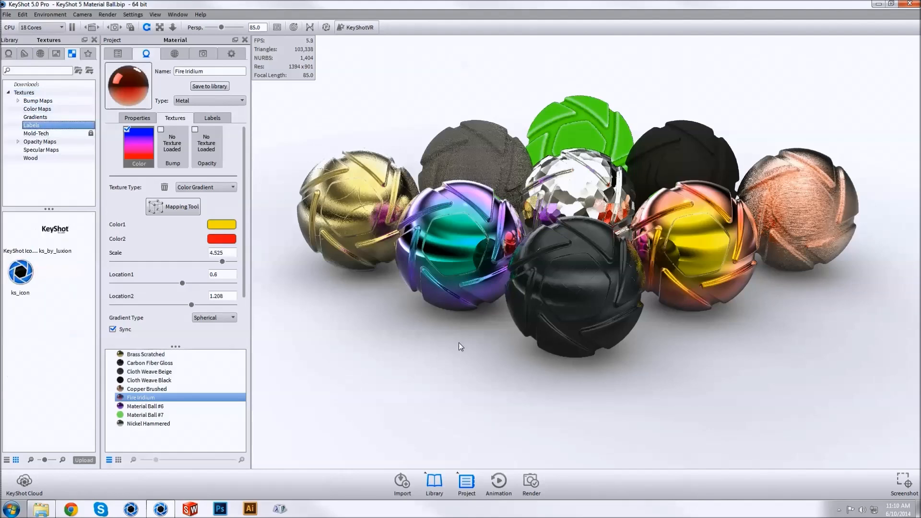
drag(20, 233, 573, 288)
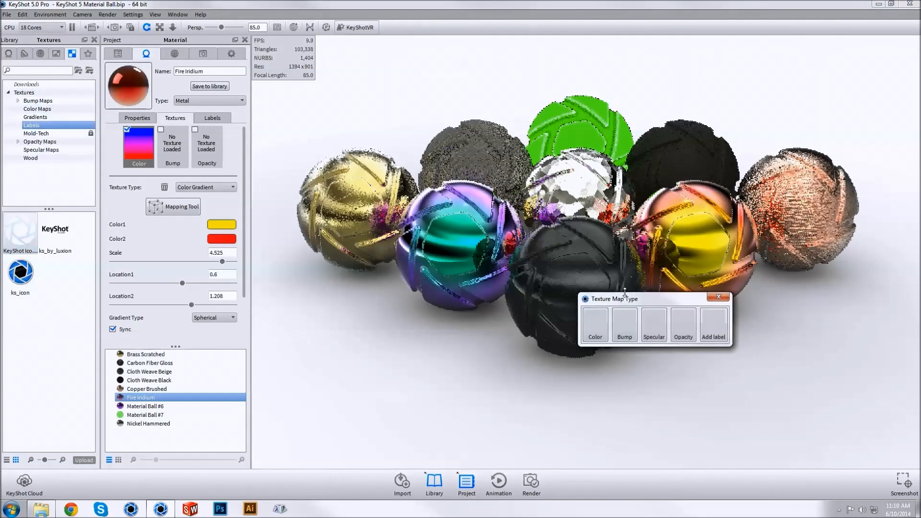
click(711, 321)
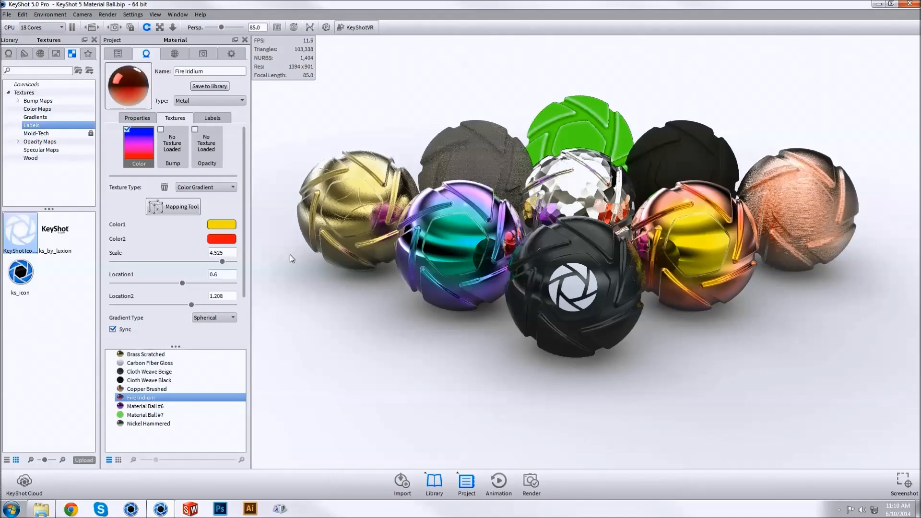
Apply Paint Metallic Light Blue from the basic metallic paints to the front ball while retaining its label
click(8, 54)
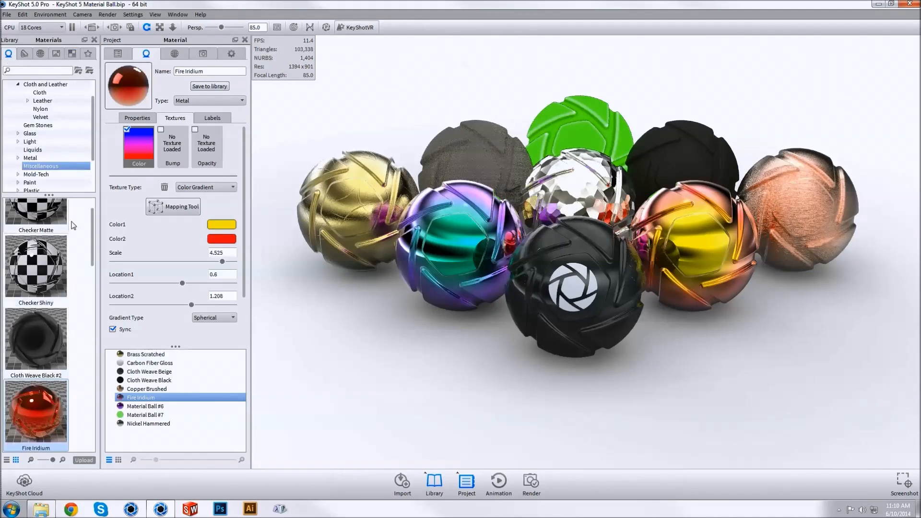
scroll(81, 179, up, 1)
scroll(82, 179, down, 3)
click(49, 166)
mouse_move(39, 268)
mouse_down()
mouse_move(286, 321)
mouse_move(326, 344)
mouse_up()
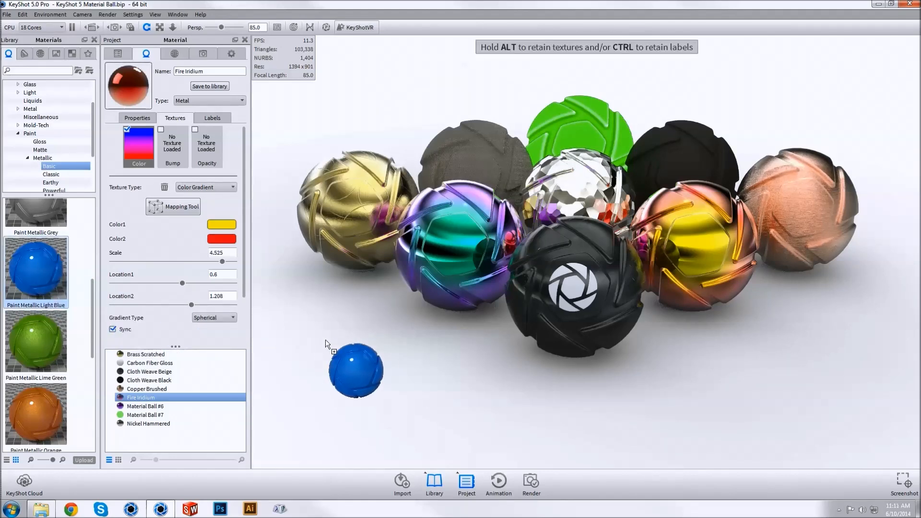
drag(326, 342, 547, 294)
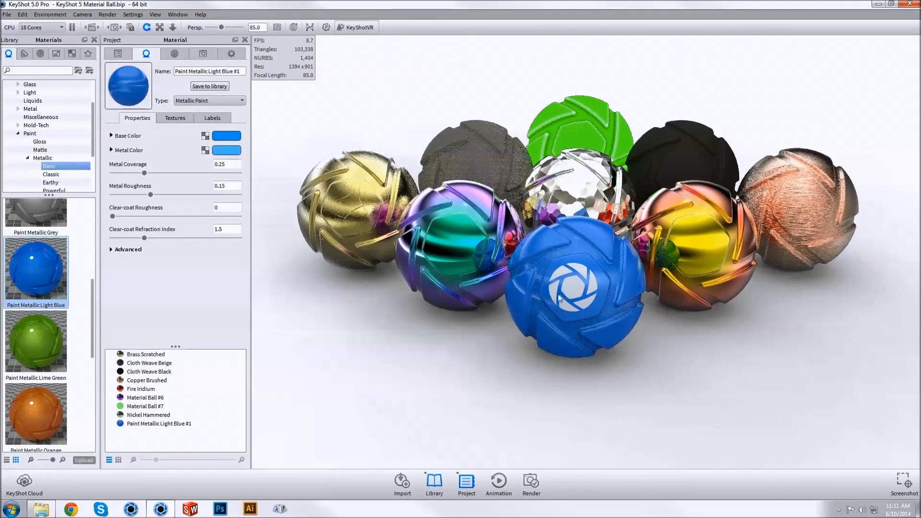
Apply Paint Metallic Black to the hammered nickel ball in the middle while retaining its texture
drag(566, 318, 569, 327)
click(24, 53)
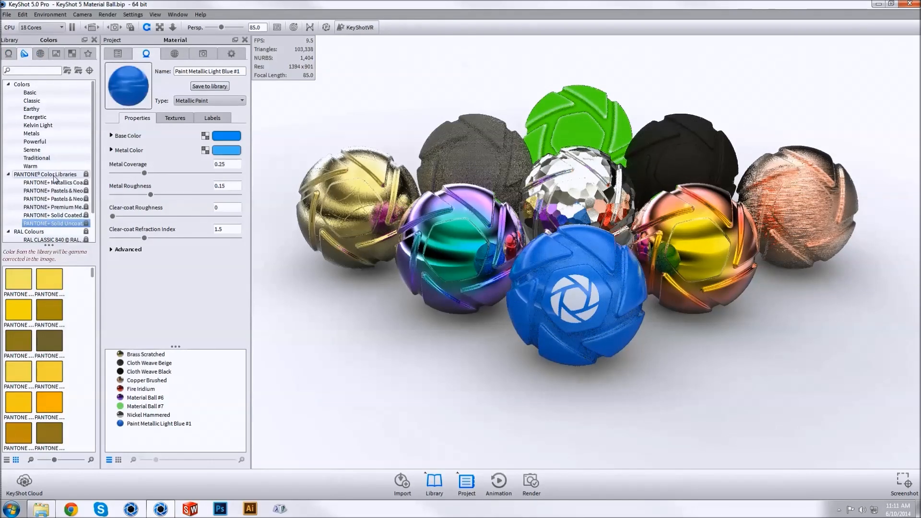
click(9, 53)
drag(36, 235, 567, 213)
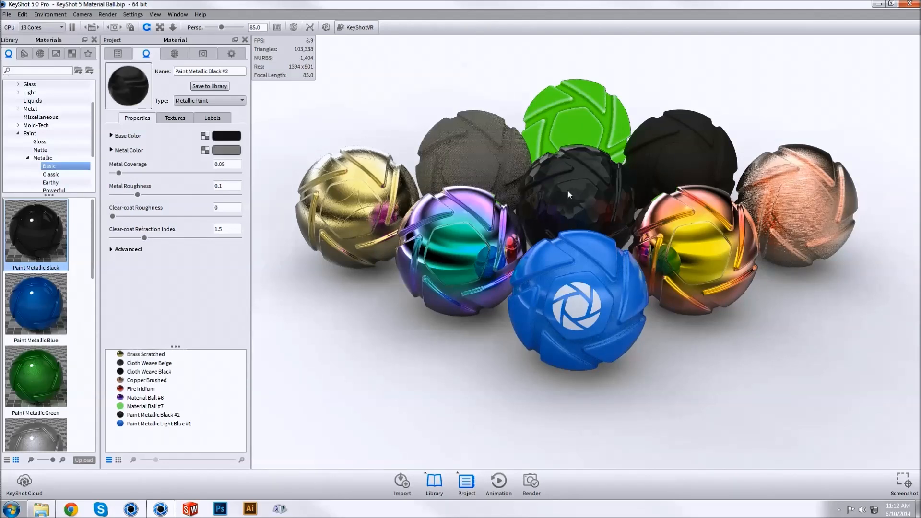
Render the scene as a JPEG still image in the default render mode without realtime settings
key(ctrl+p)
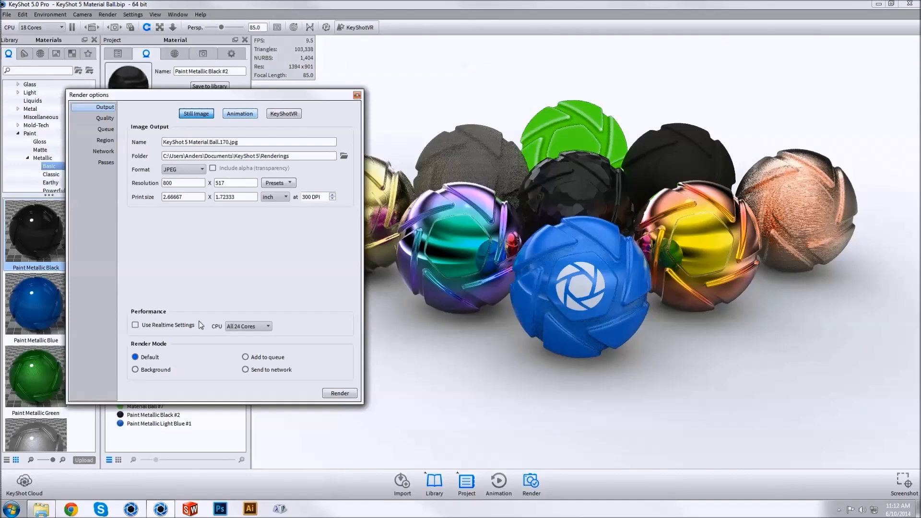
click(144, 327)
click(164, 328)
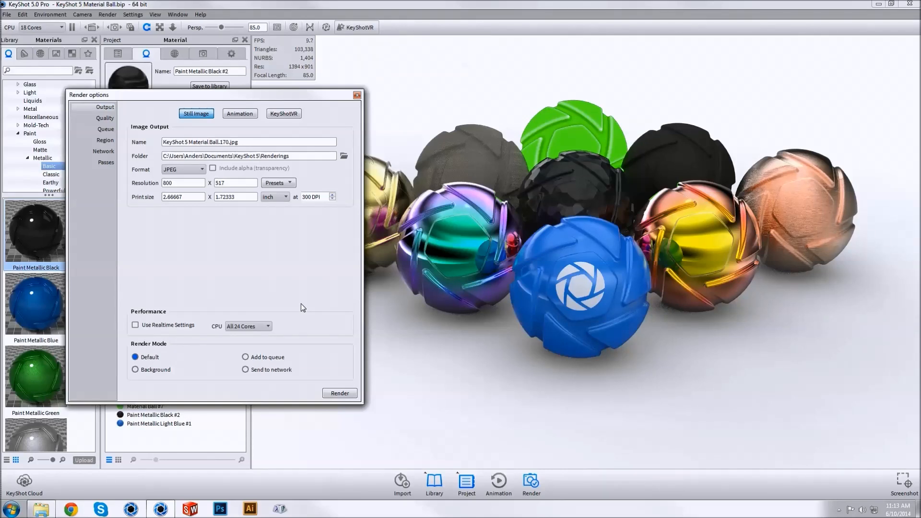
click(340, 393)
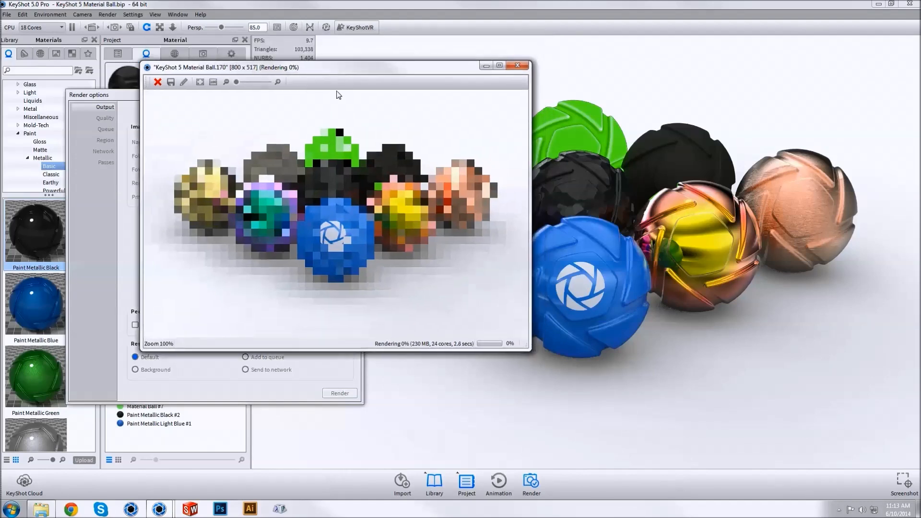
Enlarge the render output window, and set the image's vignetting strength to 0.25 and hue to 27°
click(183, 82)
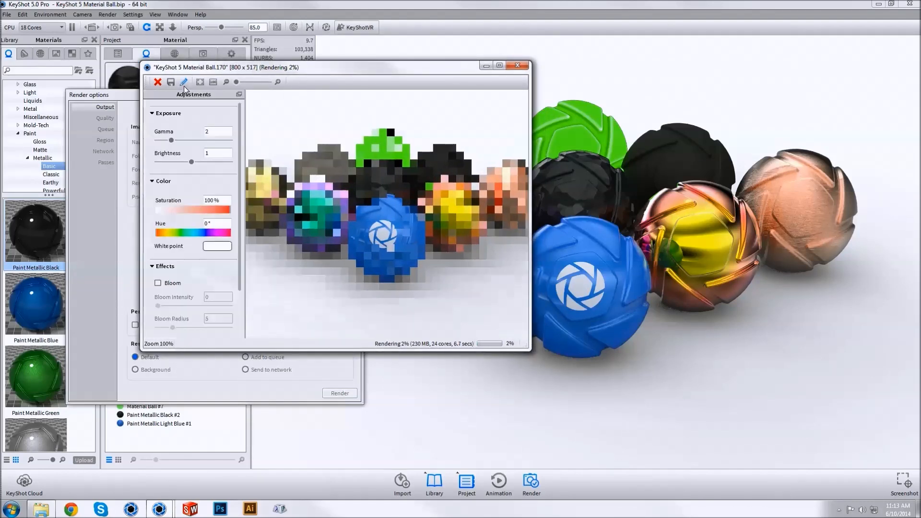
drag(530, 351, 784, 449)
drag(384, 67, 338, 52)
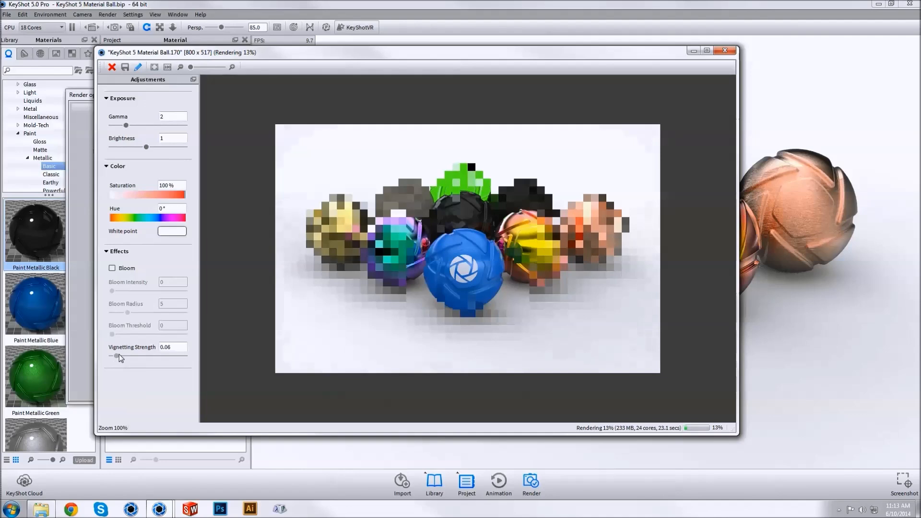
drag(122, 355, 144, 356)
text(.25)
click(123, 217)
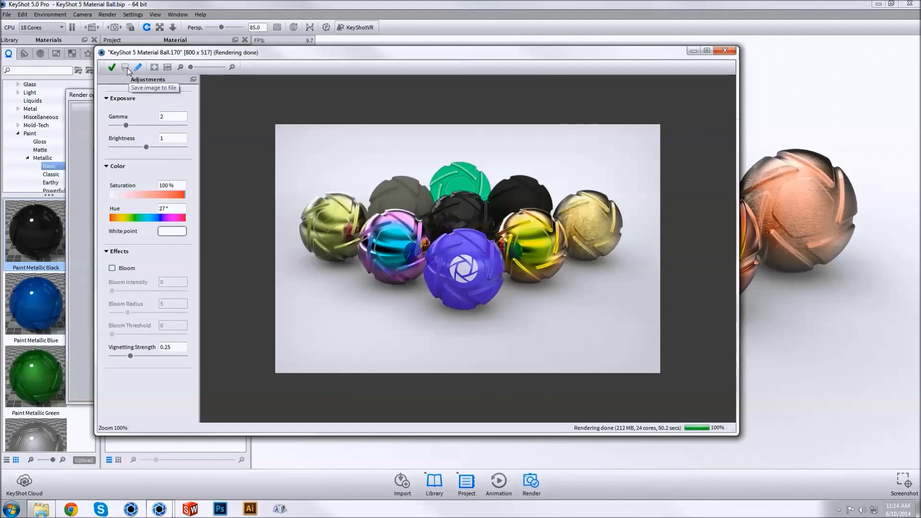
Save the adjusted rendering as a JPEG named variation 1 and close the render options
click(125, 67)
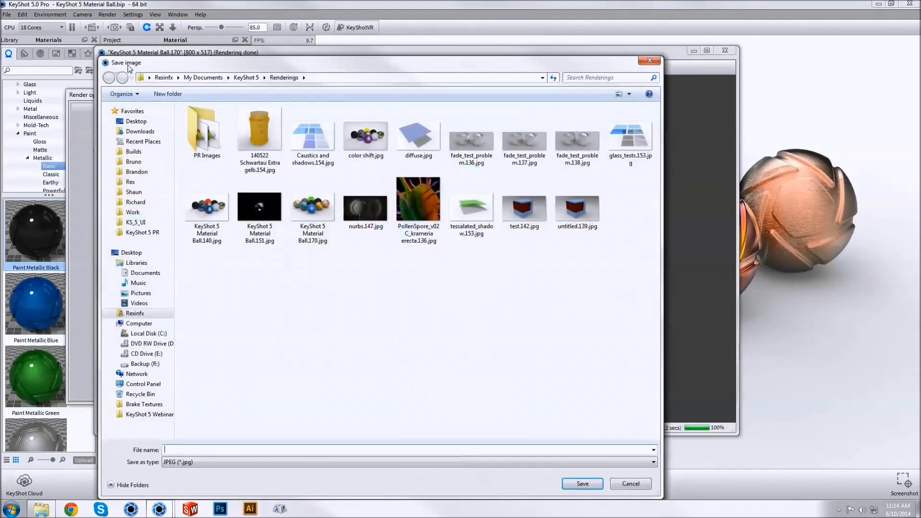
text(variation 1)
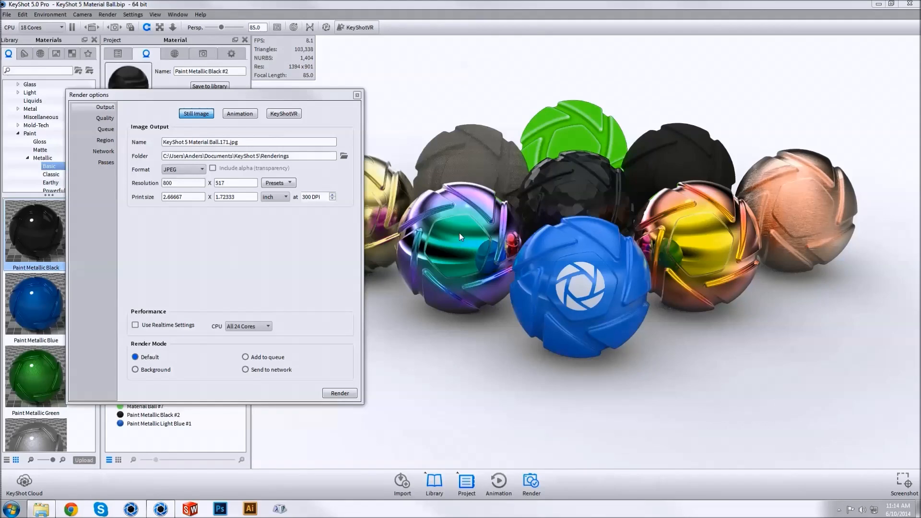
click(356, 95)
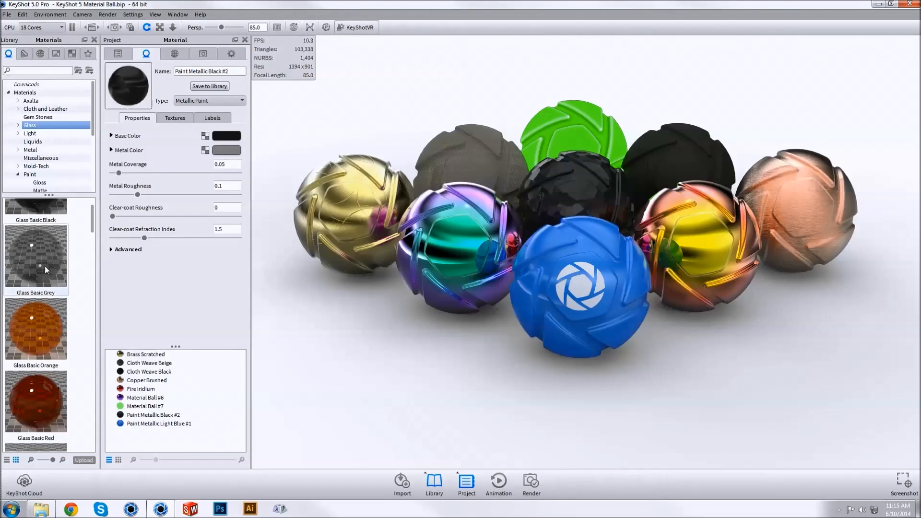
Browse the Glass materials in the library and inspect the scene sets in the scene tree
drag(94, 232, 94, 304)
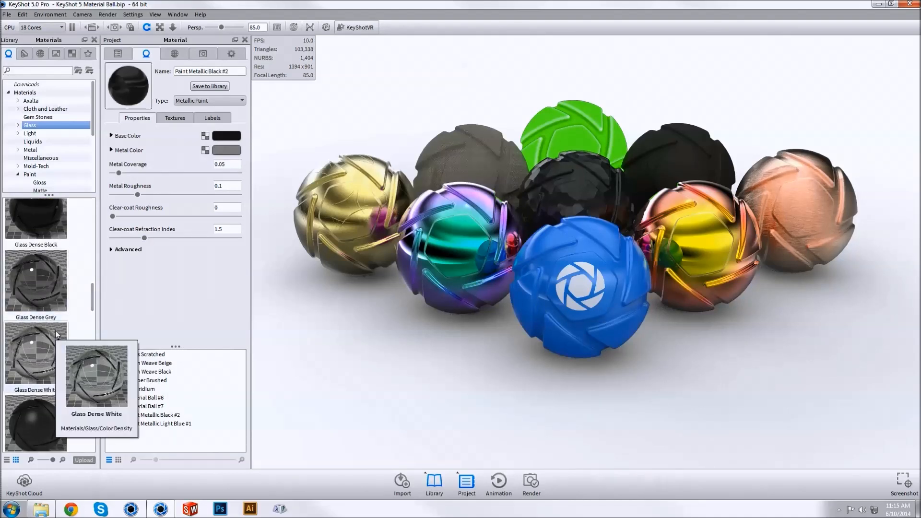
click(118, 54)
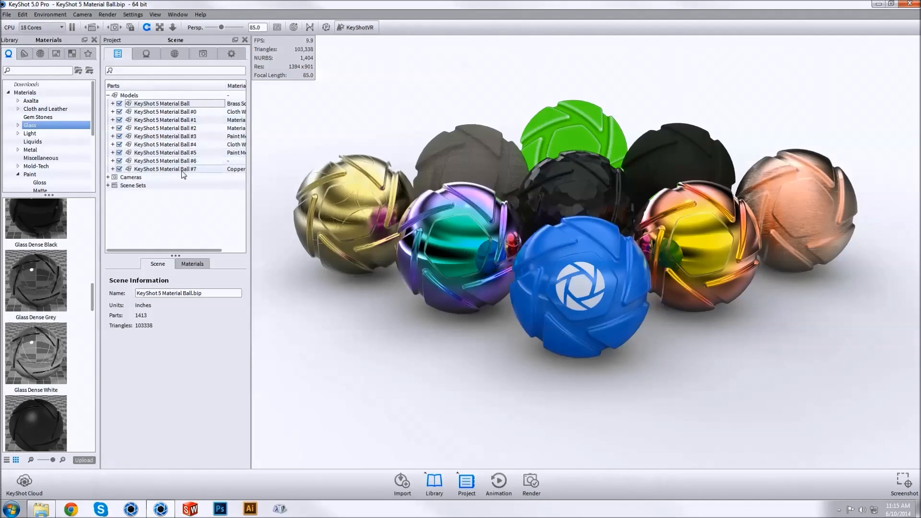
double_click(128, 186)
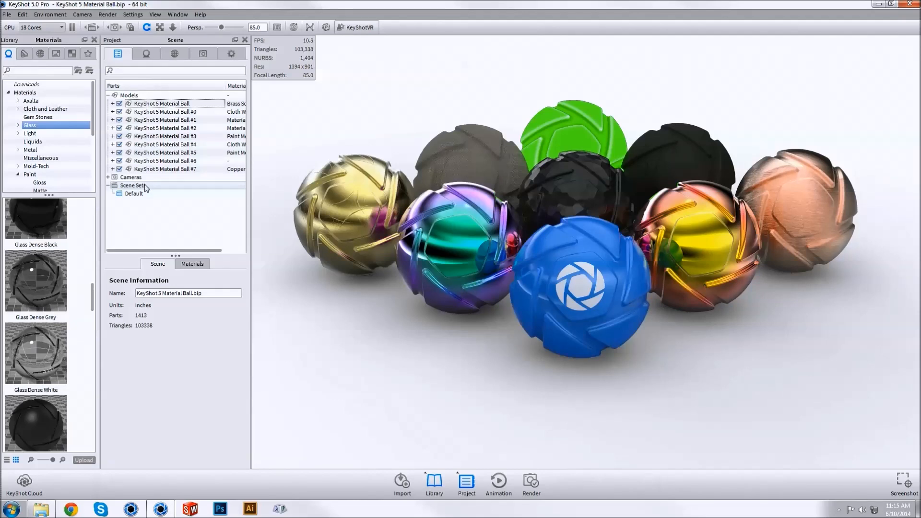
click(108, 185)
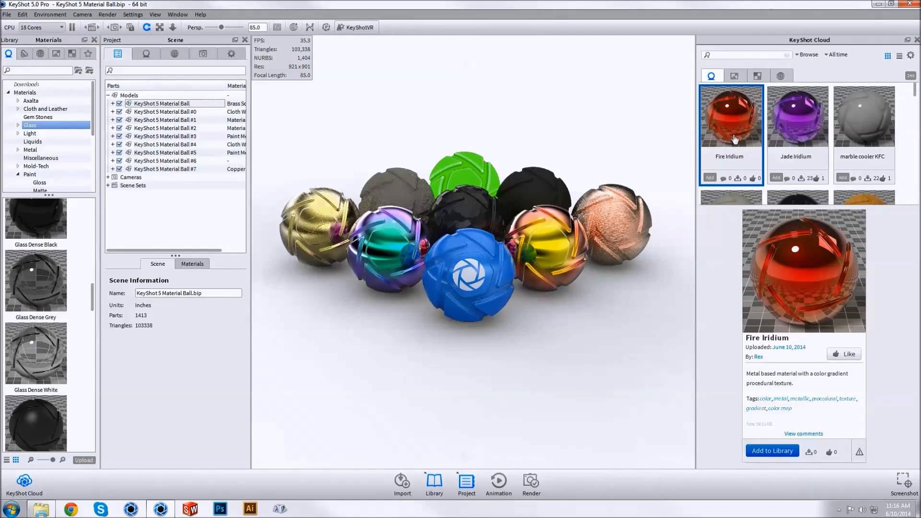
Browse the KeyShot Cloud materials and textures, compare the list and thumbnail views, and select the Fire Iridium material
click(901, 58)
click(888, 55)
click(757, 75)
click(711, 76)
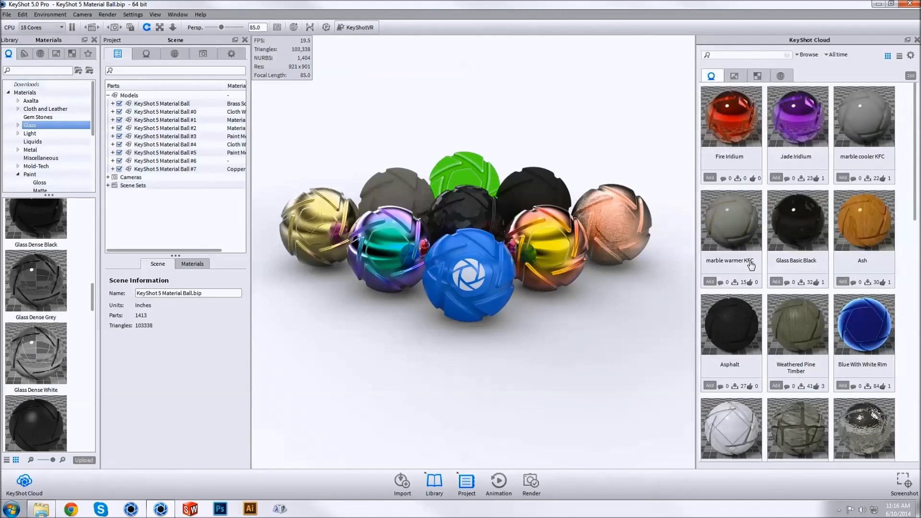
click(721, 139)
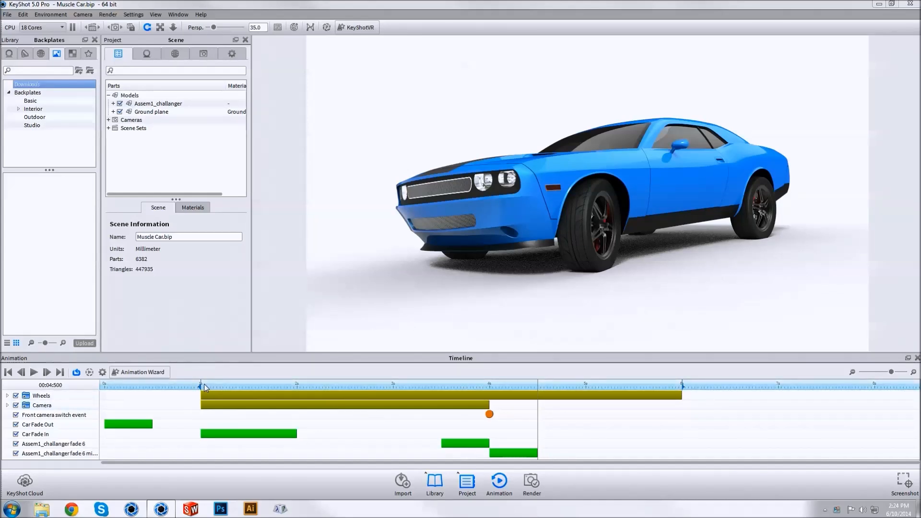
Select the front camera switch event and scrub the timeline from 4 s to 4.5 s to preview the transition
click(490, 414)
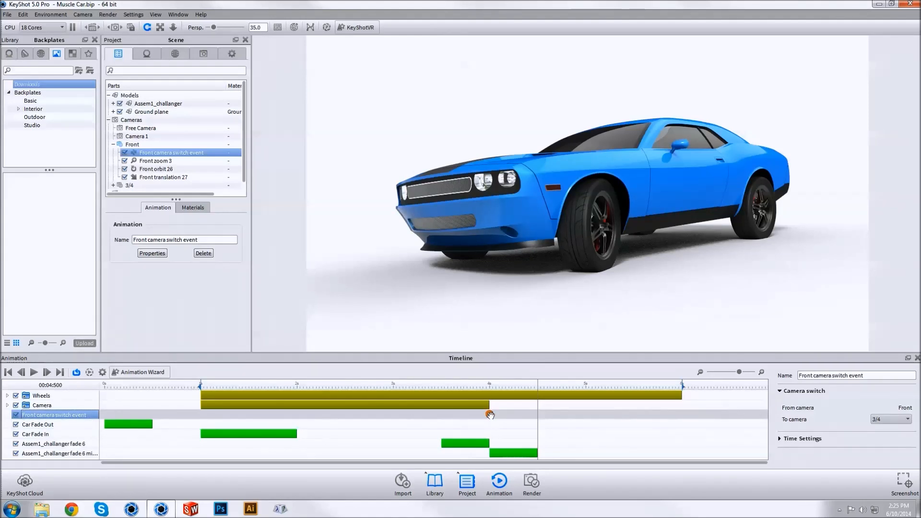
click(489, 383)
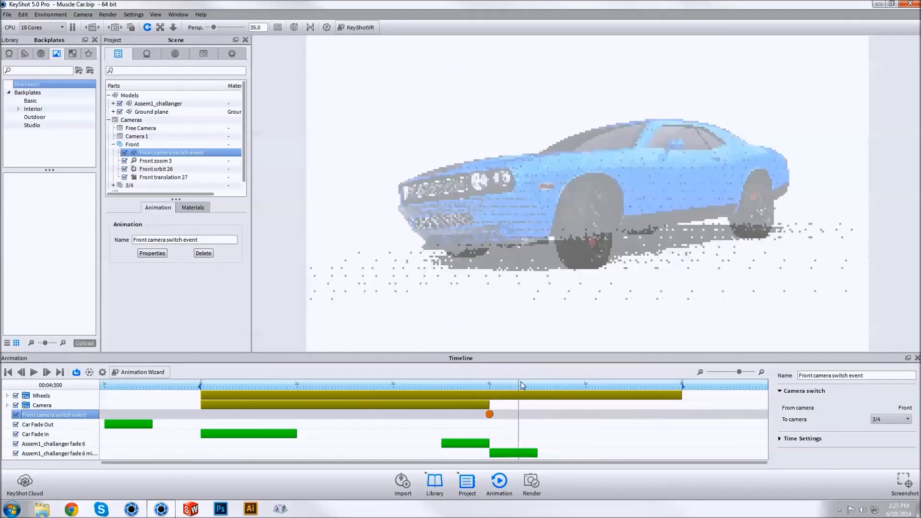
click(537, 384)
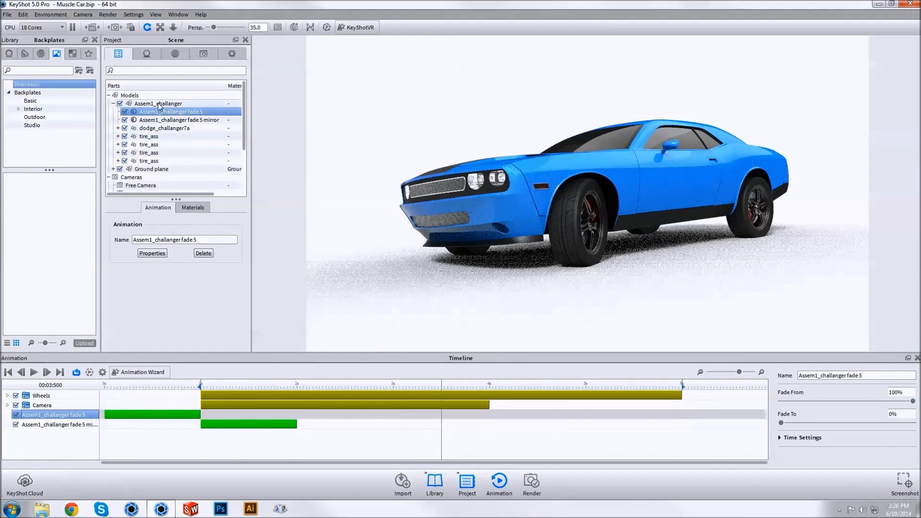
Add a fade animation to the Assem1_challanger model and shorten it so that it ends at 4 seconds
right_click(159, 105)
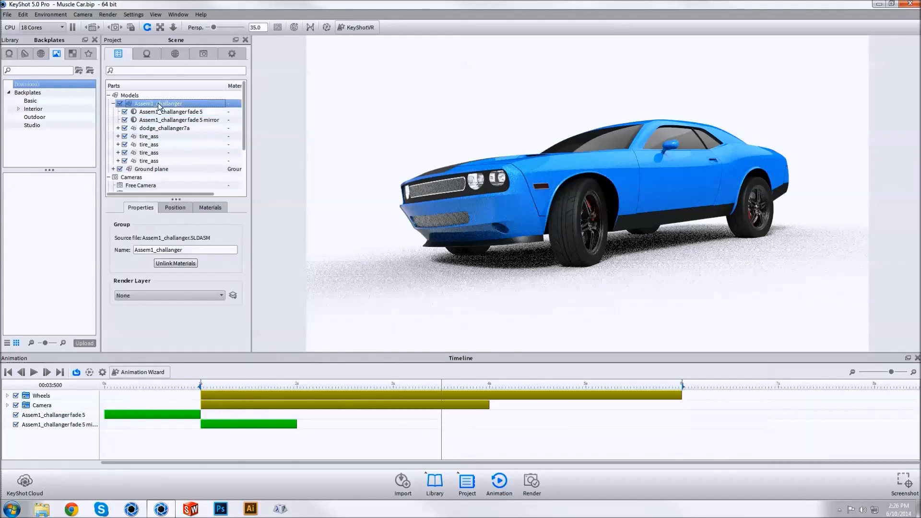
mouse_move(201, 108)
click(258, 145)
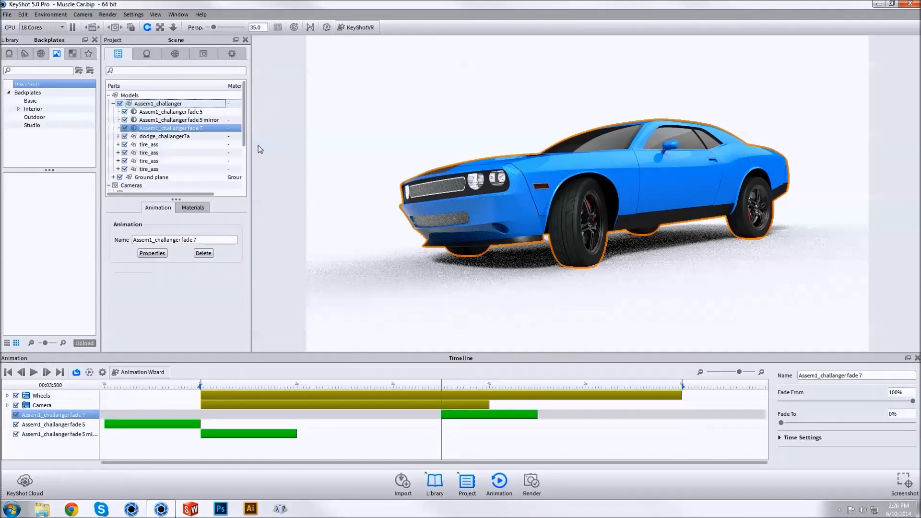
drag(537, 415, 490, 416)
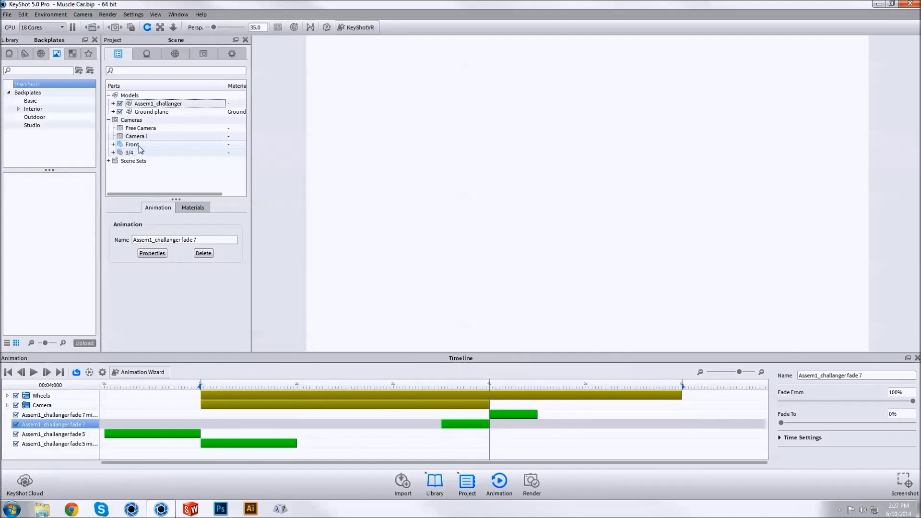
Add a camera switch event from the Front camera to the 3/4 camera at 4 seconds
click(113, 145)
click(113, 177)
right_click(150, 144)
mouse_move(186, 196)
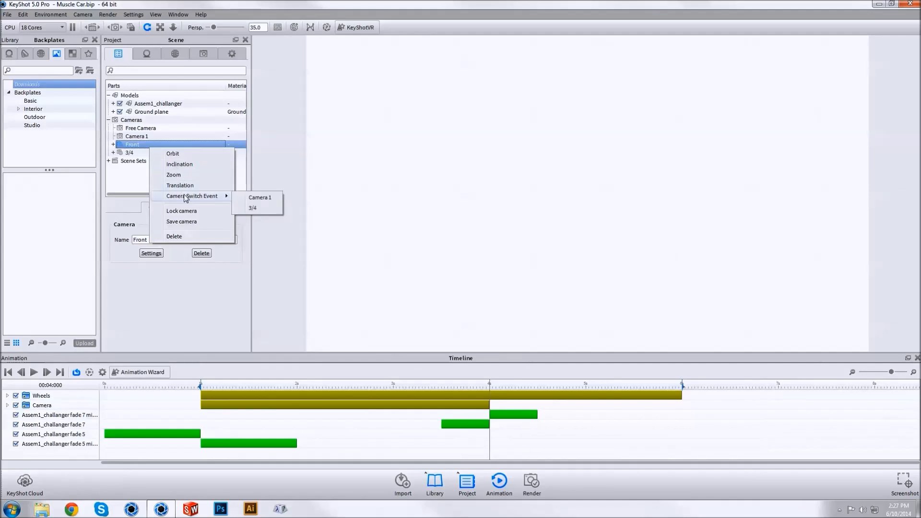
click(253, 208)
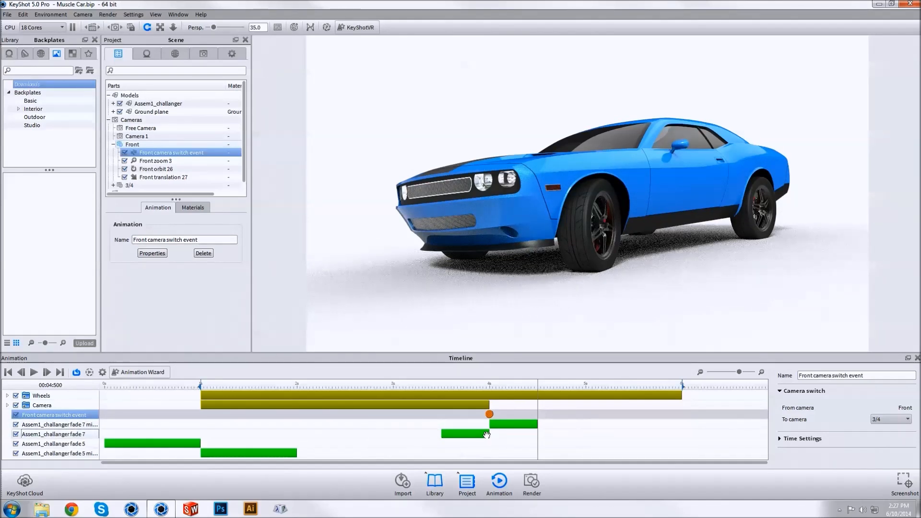
Turn on Motion Blur in the project's render settings and examine the front wheel
click(238, 54)
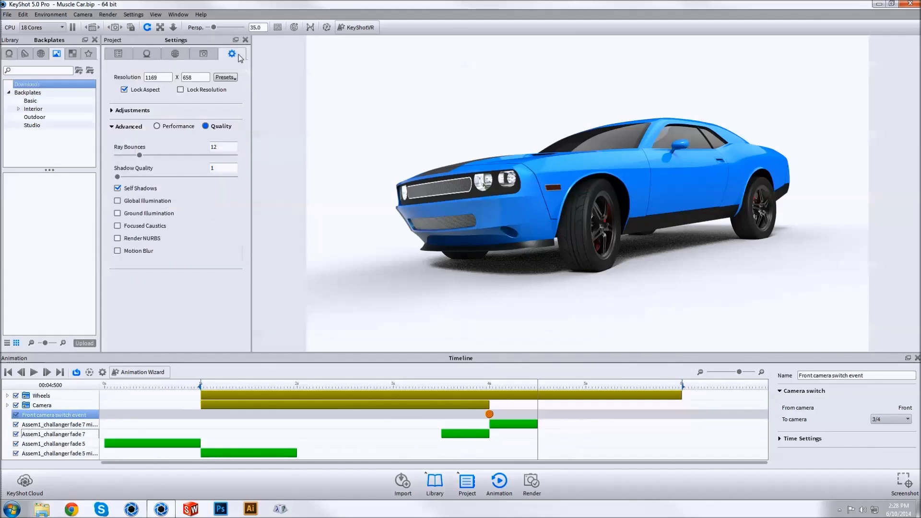
click(140, 255)
click(595, 263)
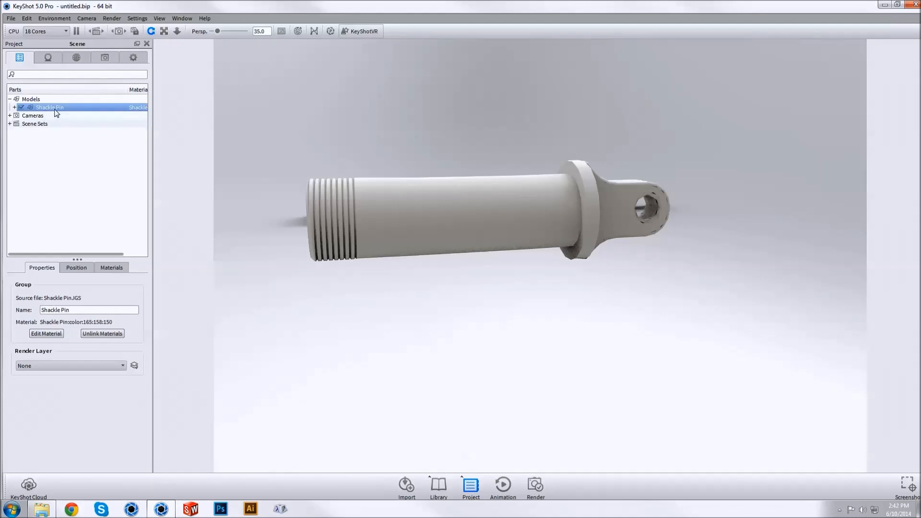
Examine the models, cameras and scene sets in the shackle pin project's scene tree
click(45, 100)
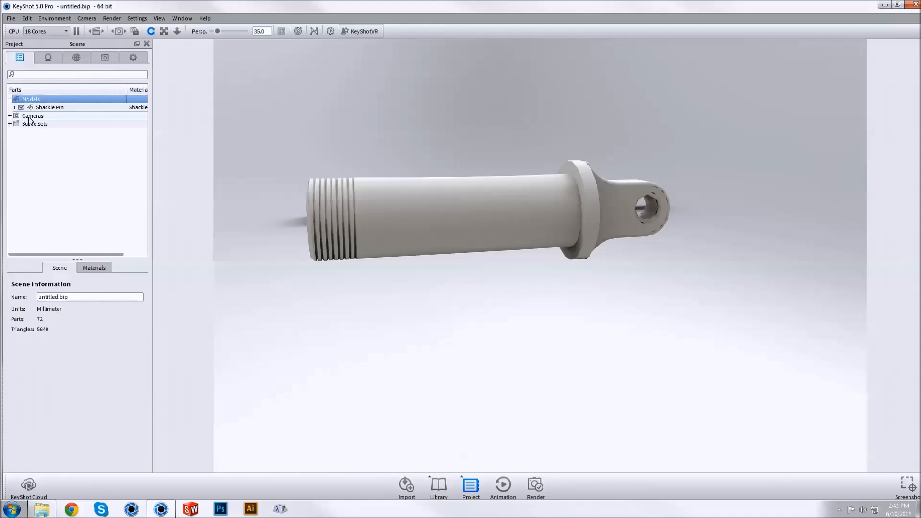
click(9, 124)
click(10, 115)
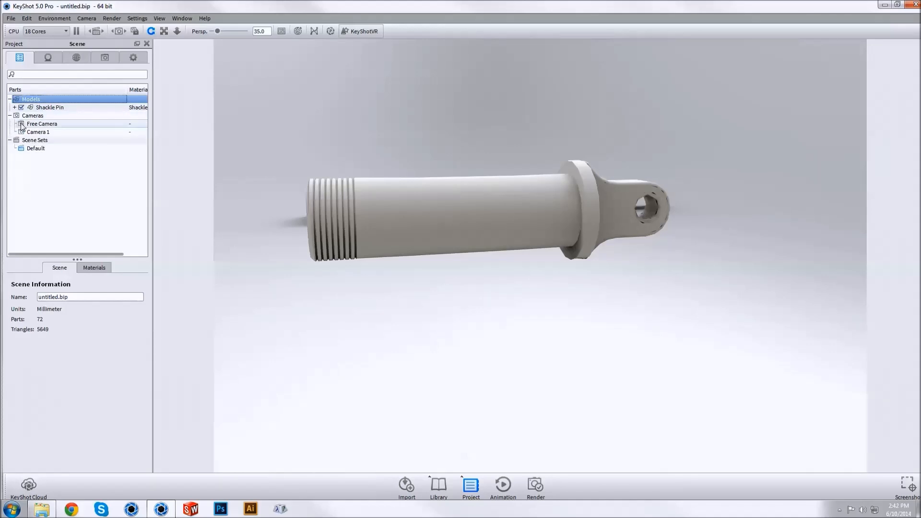
click(48, 141)
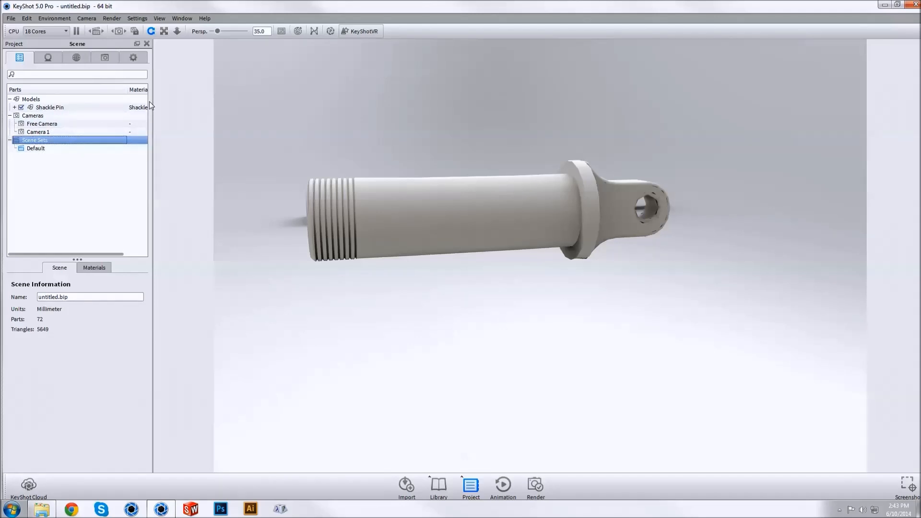
Duplicate the Shackle Pin model in the scene tree
click(53, 107)
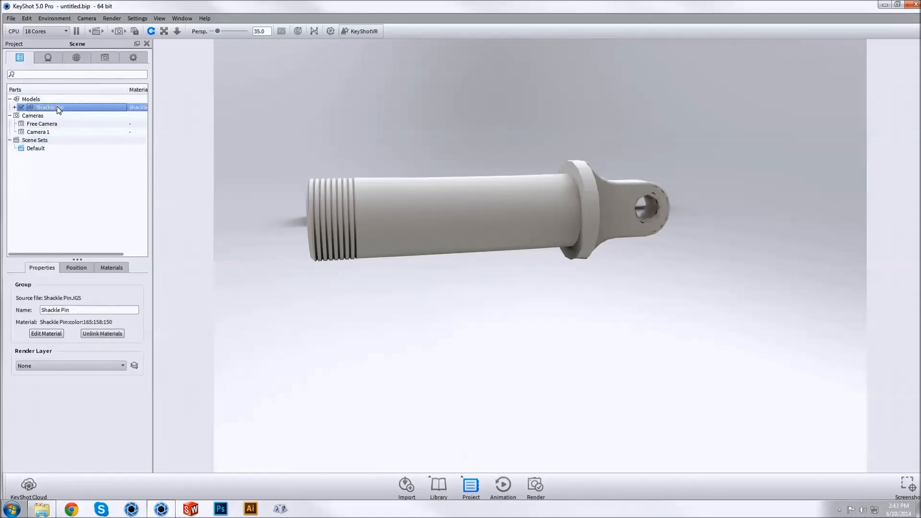
right_click(59, 110)
click(88, 163)
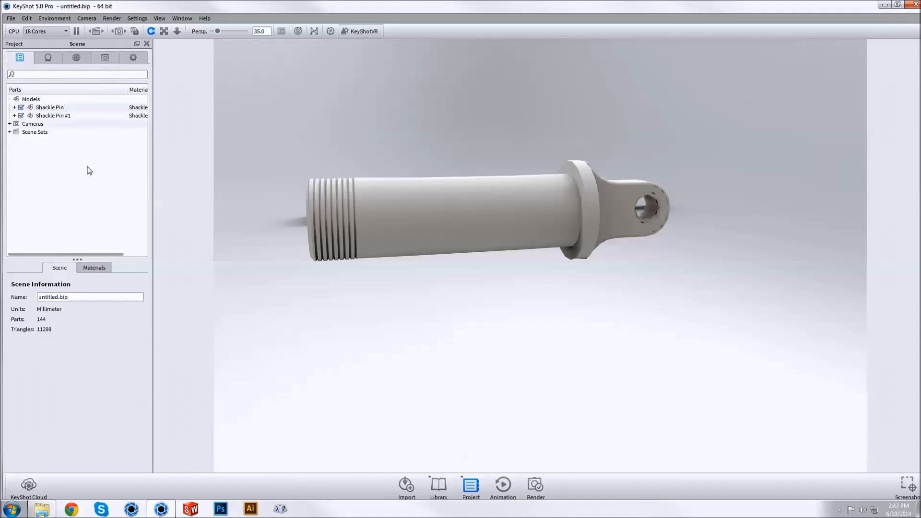
Rotate the duplicated pin 90° about the X axis and snap it to the ground
click(94, 116)
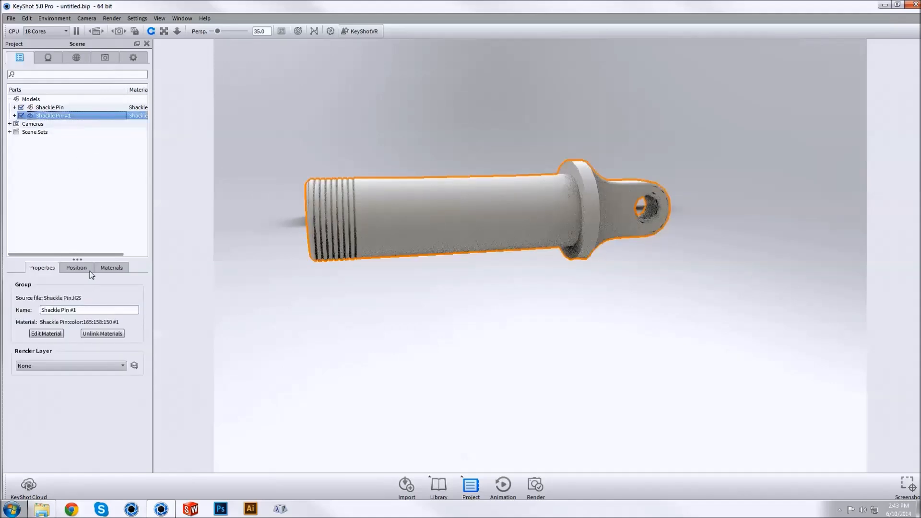
click(79, 268)
double_click(73, 307)
text(90)
key(Return)
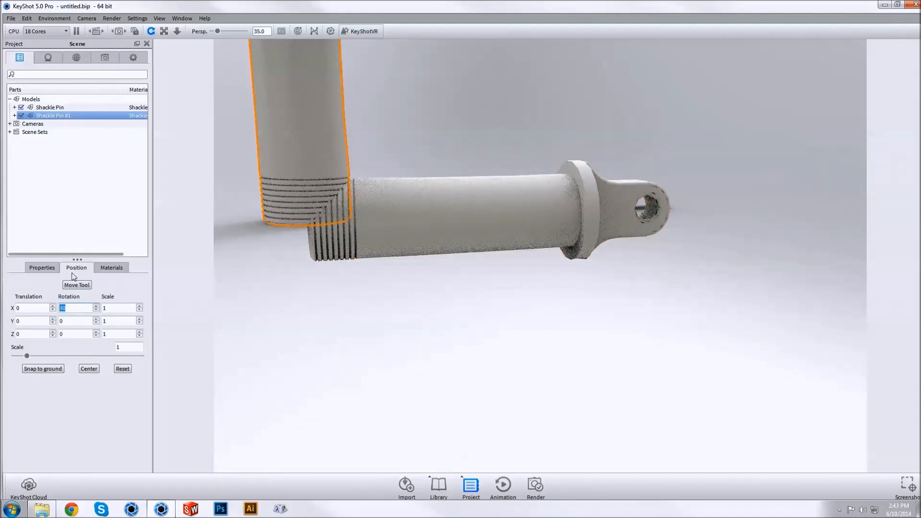
click(44, 368)
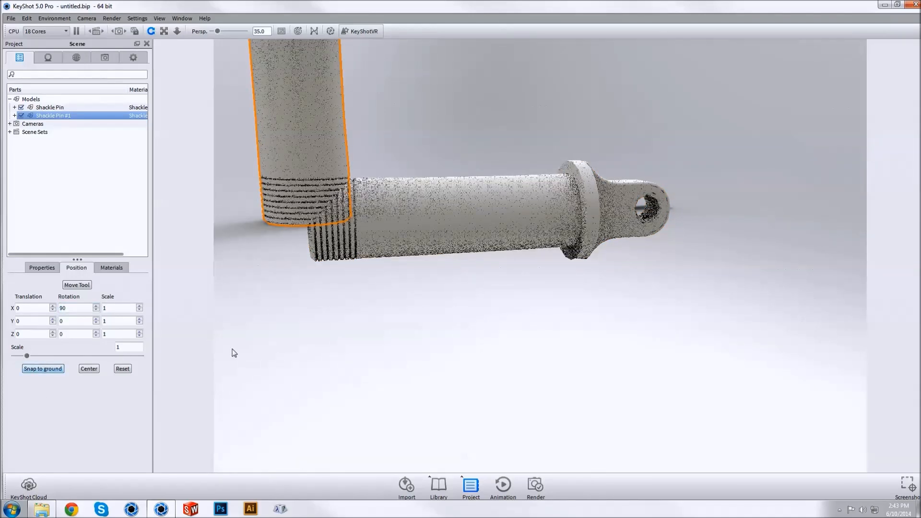
scroll(464, 370, down, 1)
middle_drag(454, 362, 473, 402)
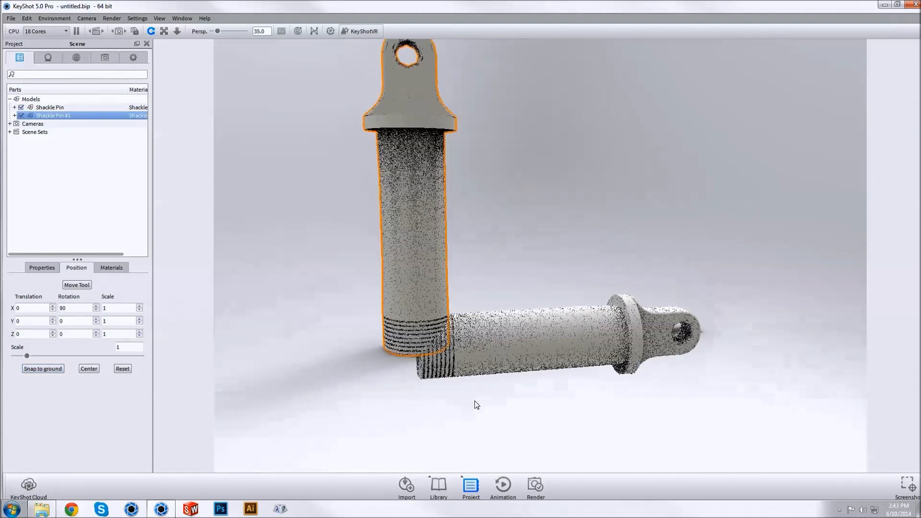
Move the original Shackle Pin along its length away from the upright copy and adjust its height near the ground
click(50, 107)
click(78, 285)
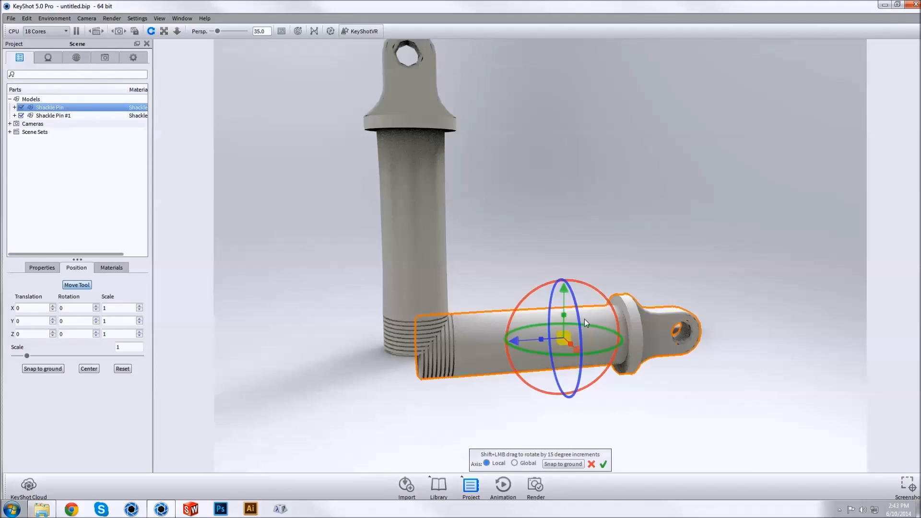
drag(514, 341, 592, 337)
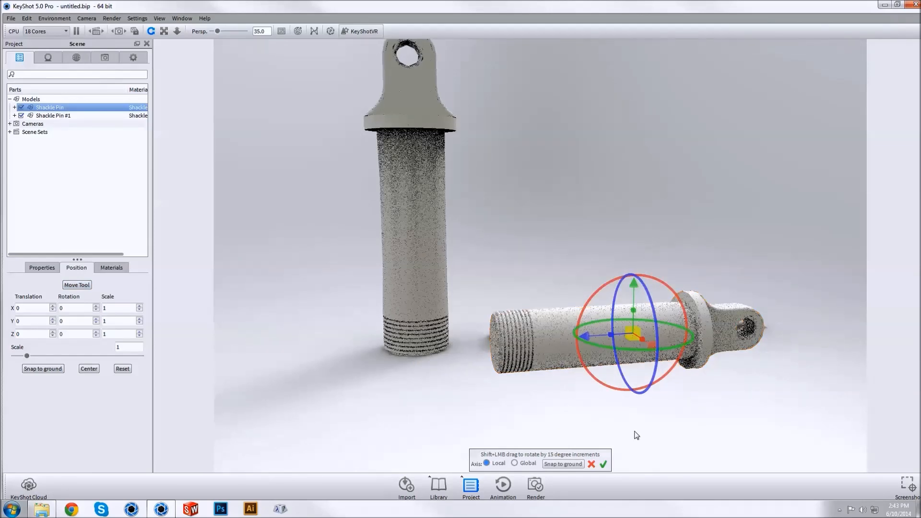
drag(635, 432, 617, 383)
drag(640, 284, 638, 247)
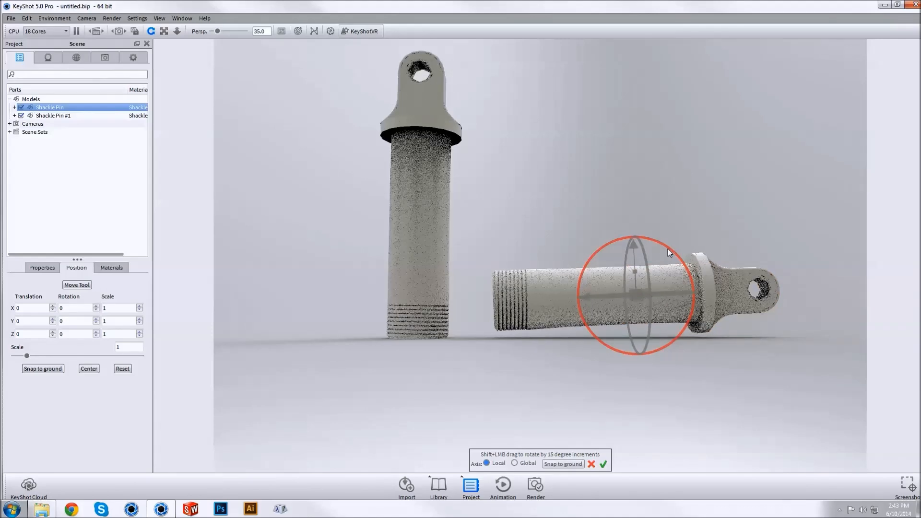
drag(671, 252, 633, 249)
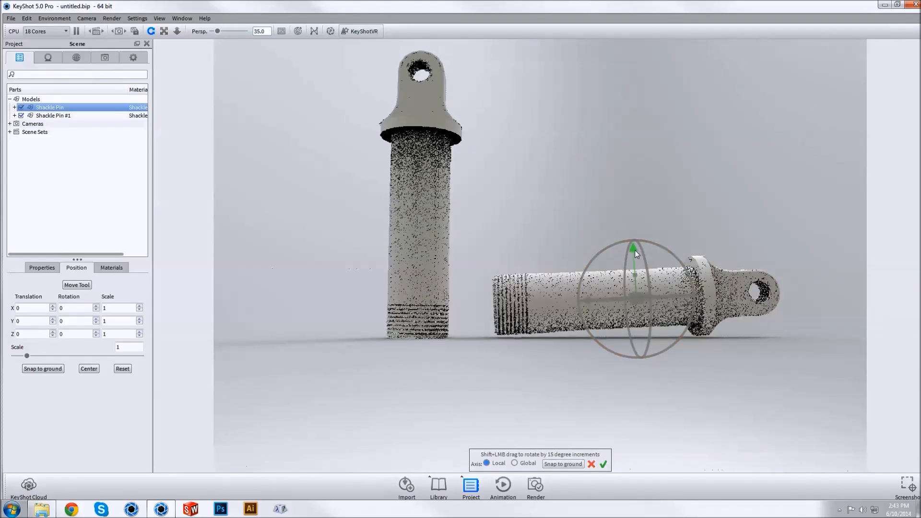
drag(531, 243, 572, 318)
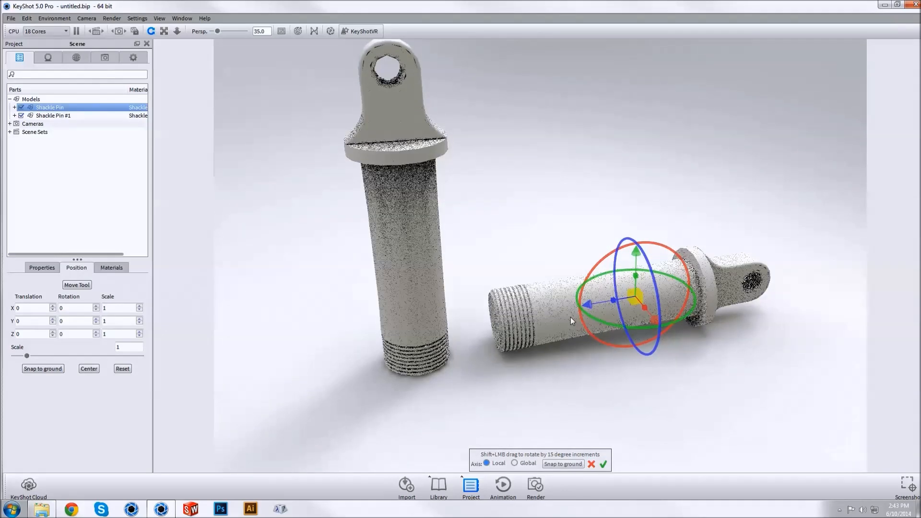
click(604, 464)
Move the upright pin so that it stands behind the pin lying on the ground
click(54, 116)
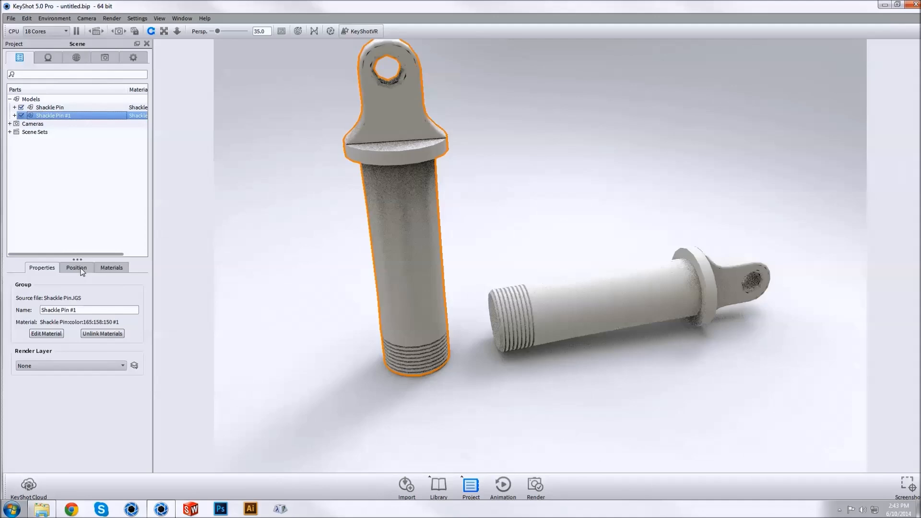
click(76, 267)
click(76, 285)
drag(377, 221, 537, 216)
drag(597, 218, 565, 153)
drag(572, 192, 452, 41)
click(604, 465)
drag(599, 456, 556, 397)
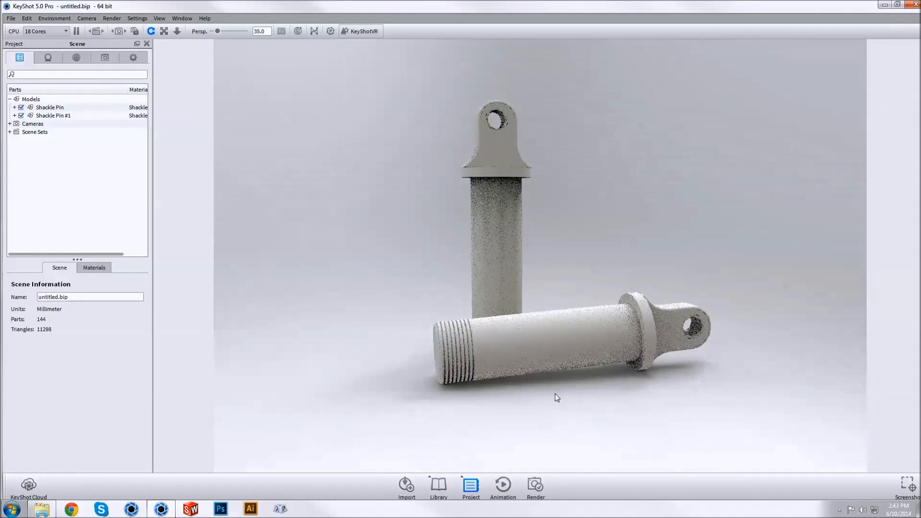
scroll(569, 385, up, 2)
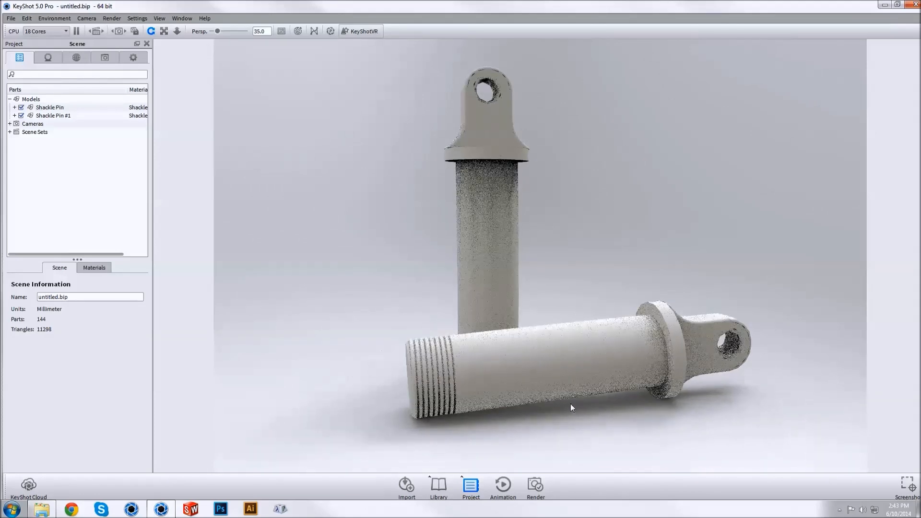
middle_drag(571, 404, 562, 393)
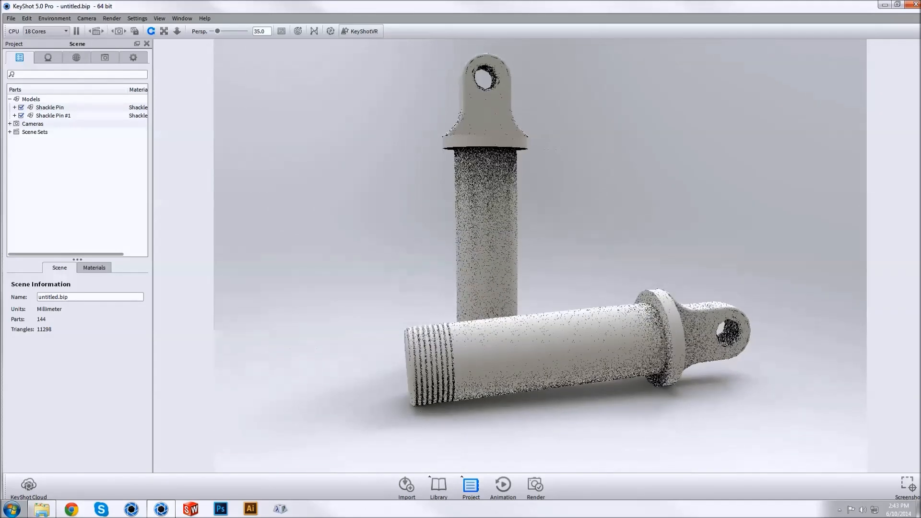
Apply the Steel Dusty material from the library's Old metals to the lying pin, and select that pin
click(439, 485)
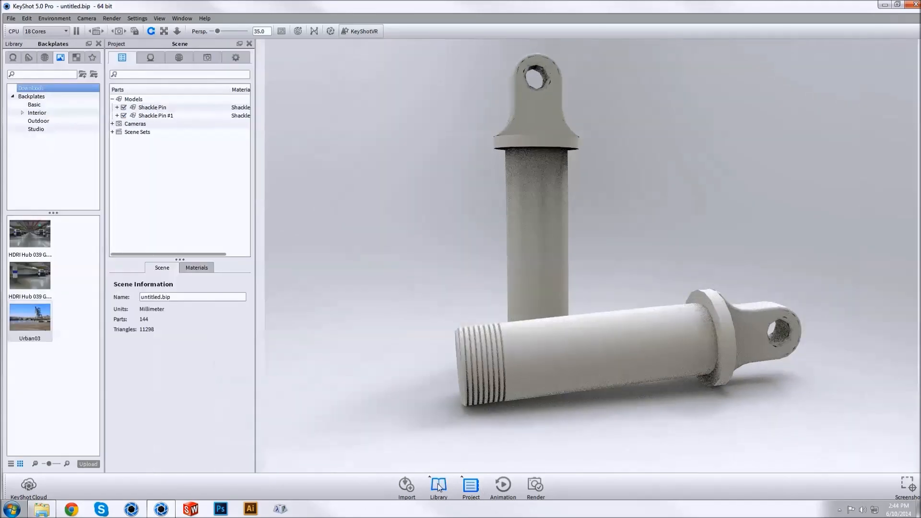
click(13, 57)
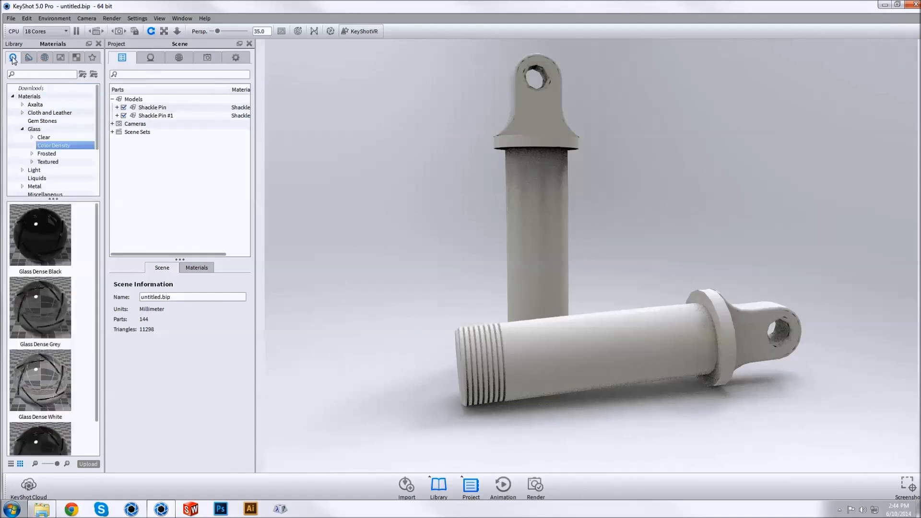
scroll(98, 136, down, 2)
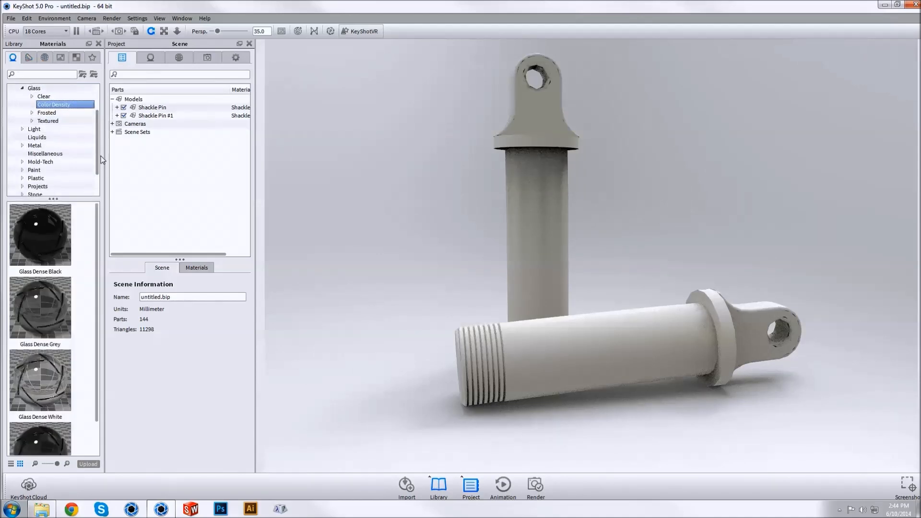
click(22, 137)
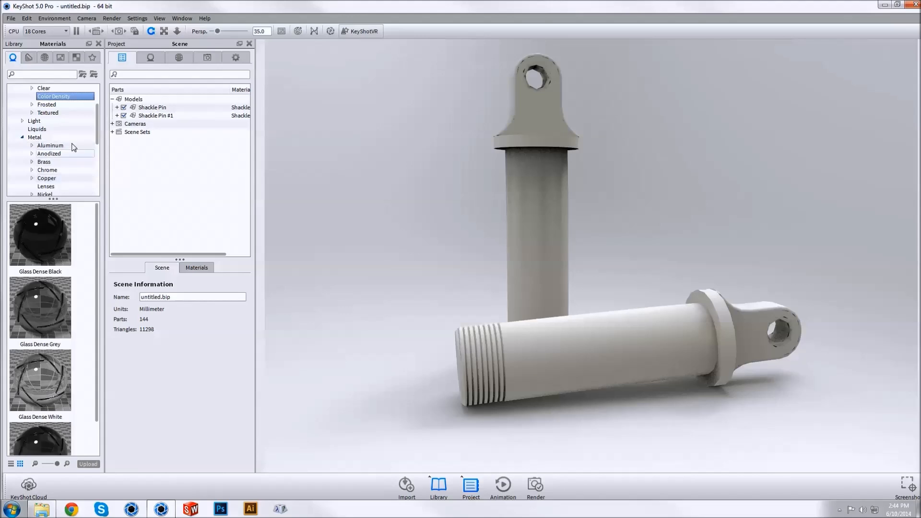
scroll(65, 144, down, 3)
click(56, 130)
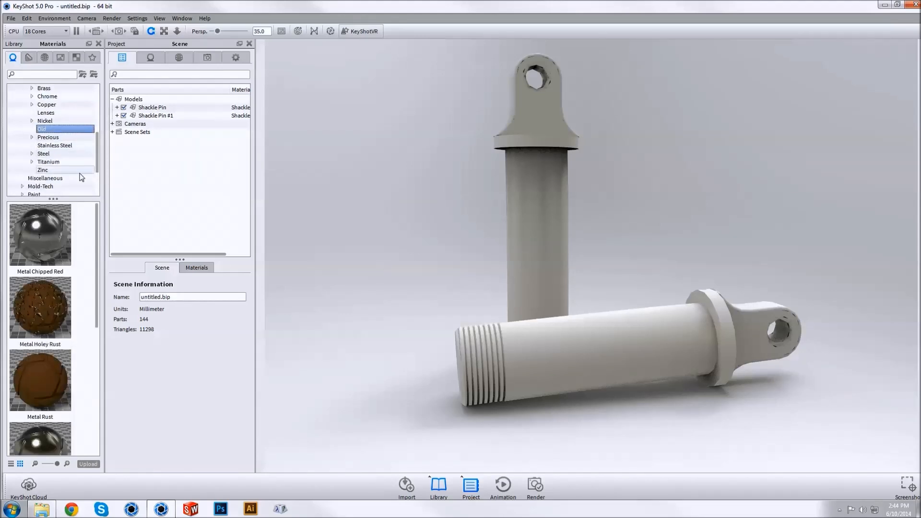
scroll(62, 249, down, 5)
drag(43, 283, 537, 350)
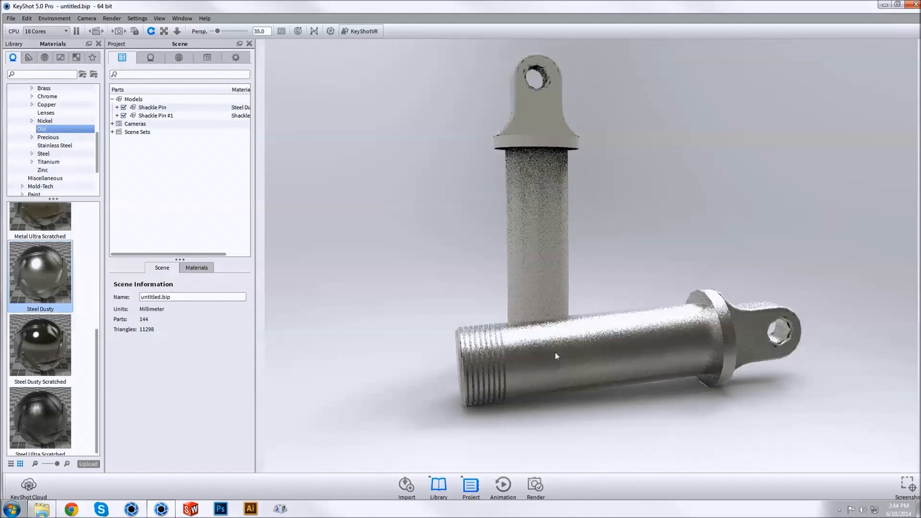
click(592, 350)
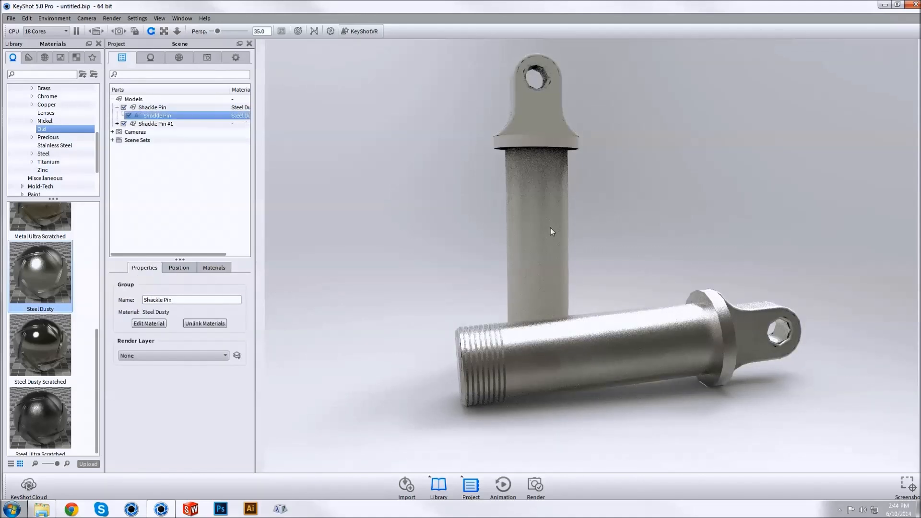
Light the pins with the Overhead Array 2k environment from the Studio library and use a white color background
click(715, 245)
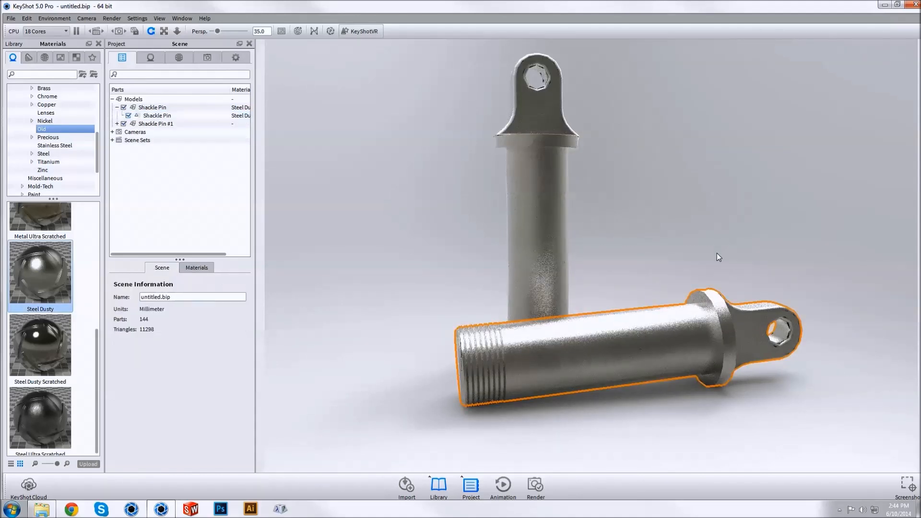
click(45, 57)
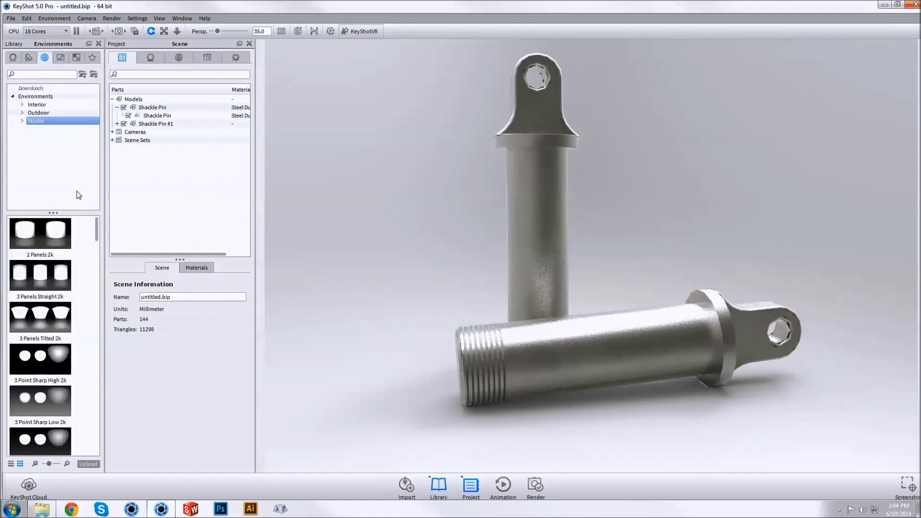
scroll(82, 242, down, 7)
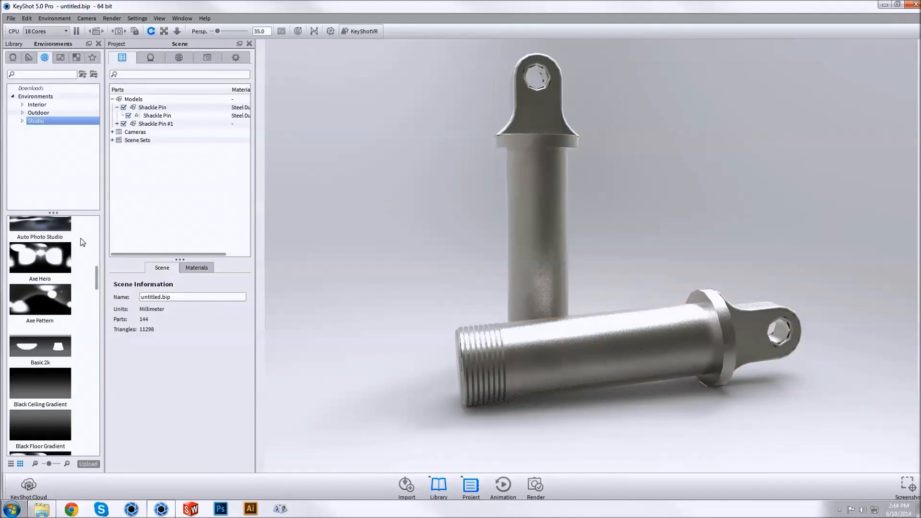
scroll(82, 242, down, 5)
scroll(82, 242, down, 6)
drag(40, 399, 401, 241)
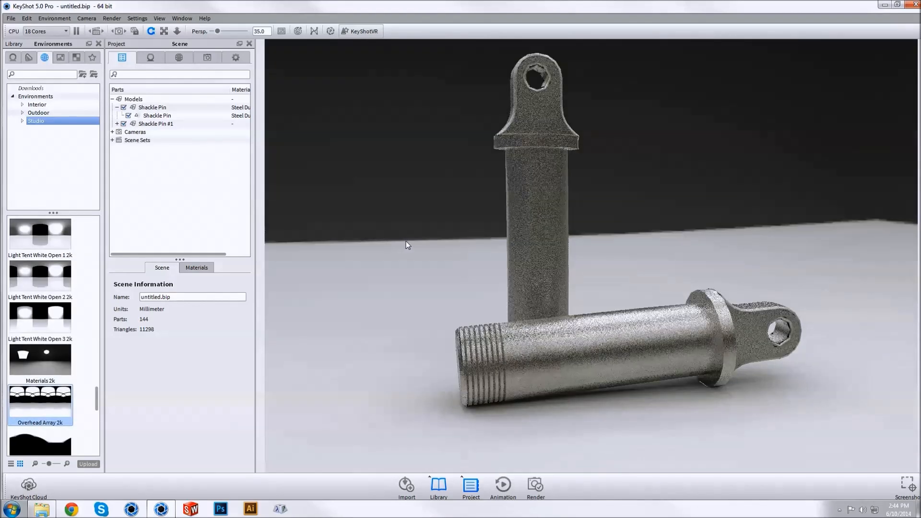
drag(755, 160, 745, 265)
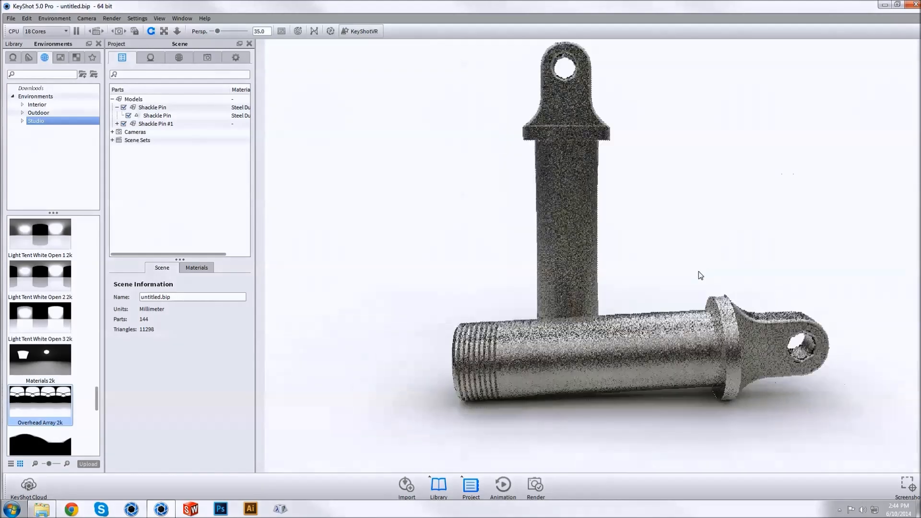
Orbit to show the lying pin's threaded end with the upright pin behind it, and add a viewset from this view
drag(734, 237, 815, 261)
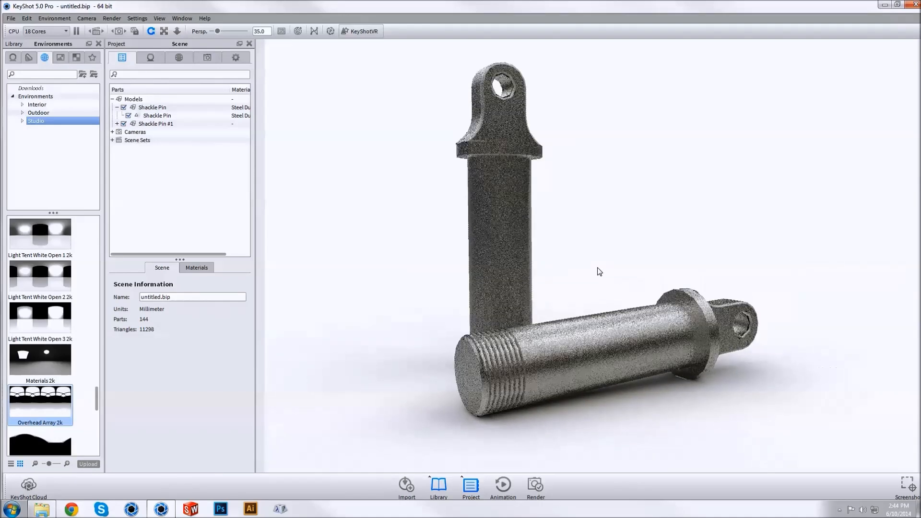
drag(598, 268, 587, 275)
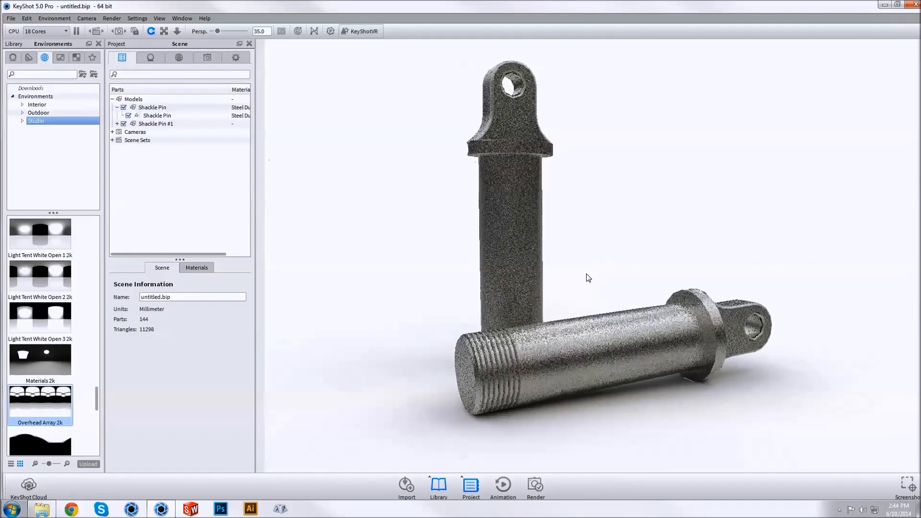
click(208, 57)
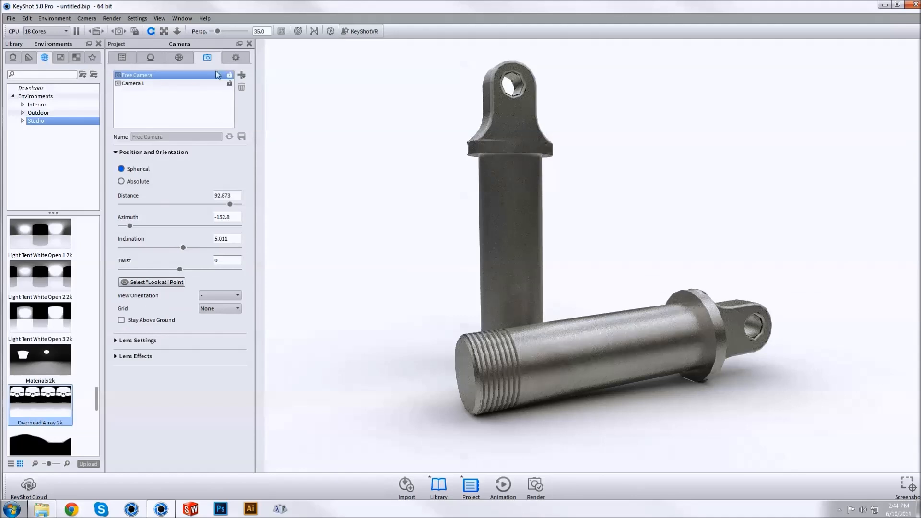
click(241, 75)
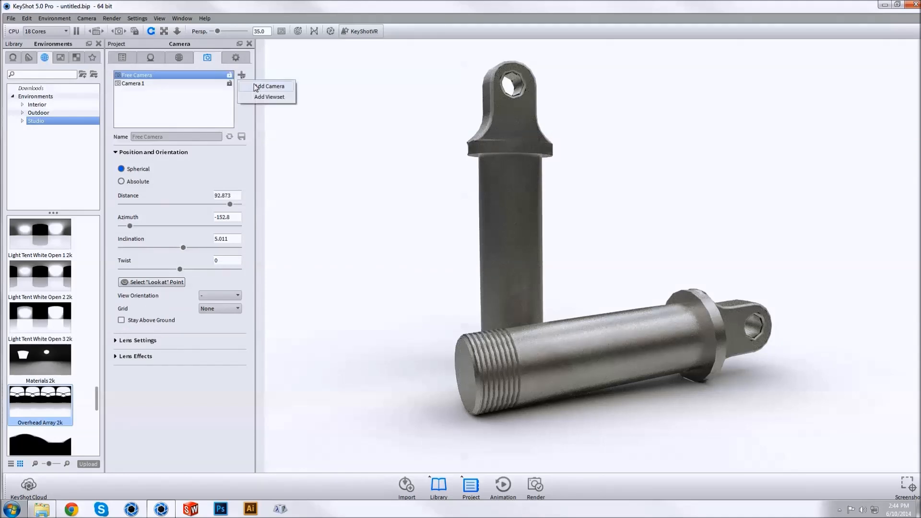
click(262, 97)
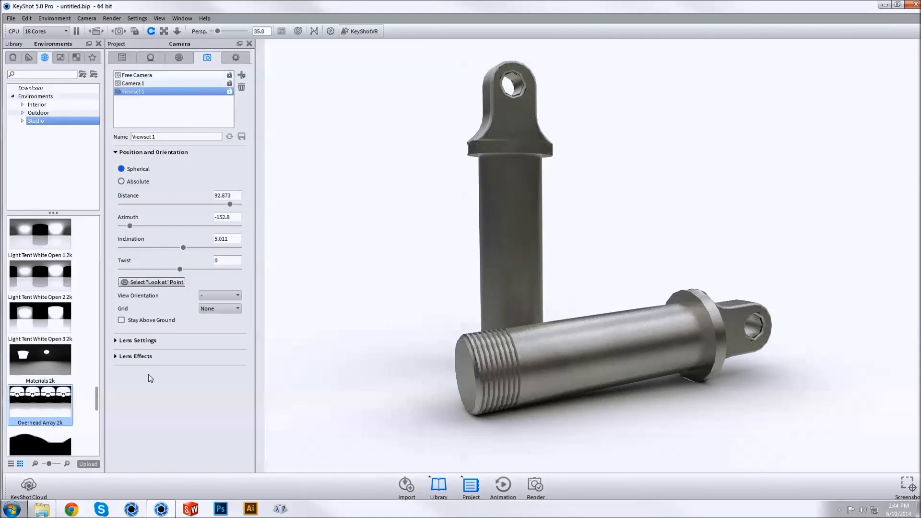
click(184, 57)
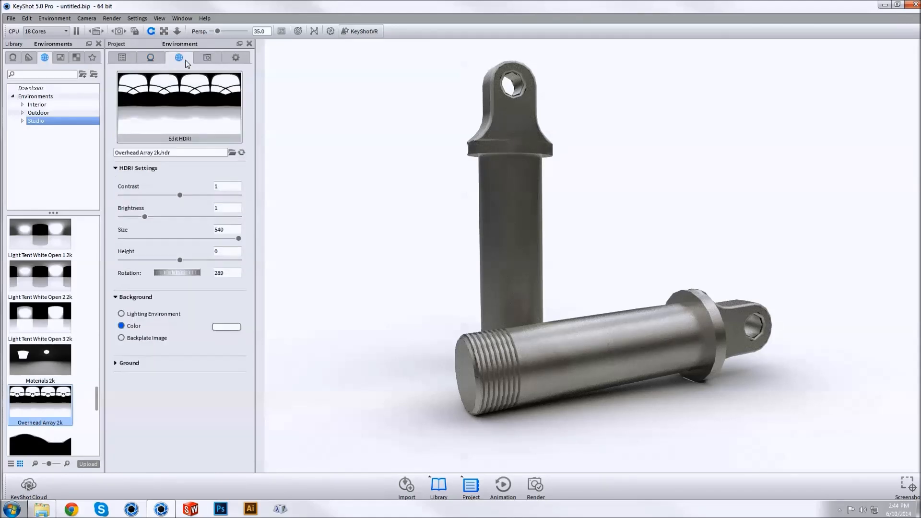
click(207, 63)
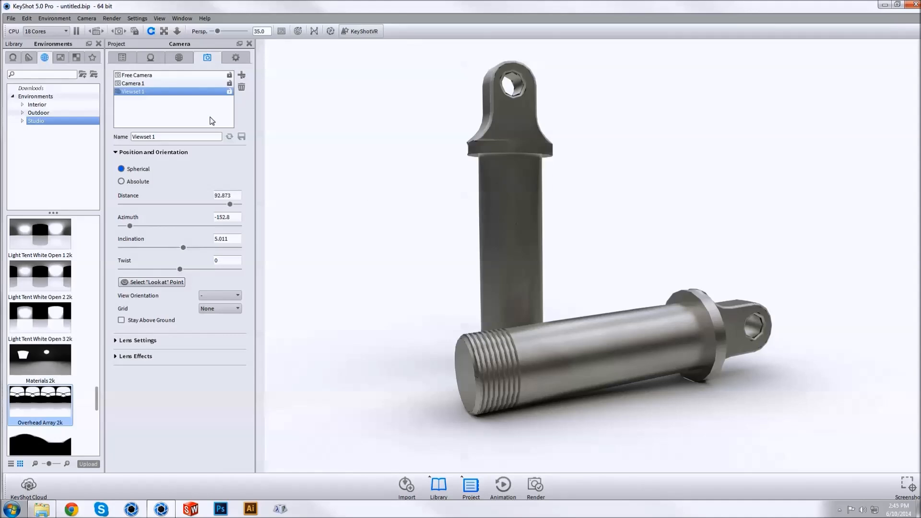
Add a scene set named NURBS with Viewset 1 as its camera
click(123, 57)
click(117, 108)
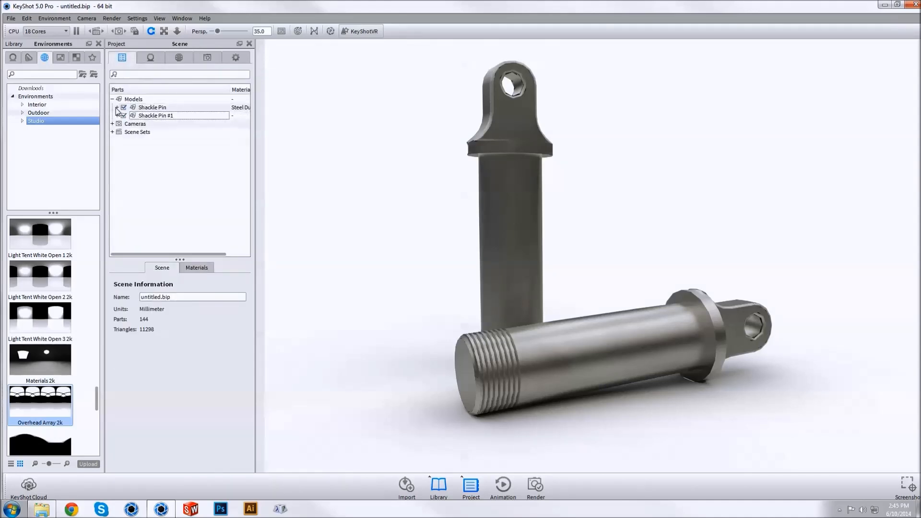
click(113, 132)
click(143, 135)
right_click(142, 135)
click(154, 139)
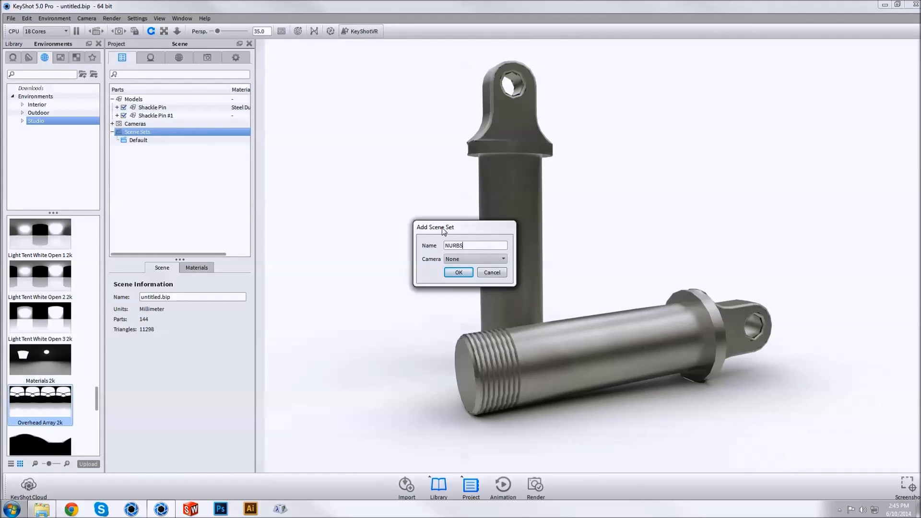
click(467, 258)
click(464, 290)
click(464, 271)
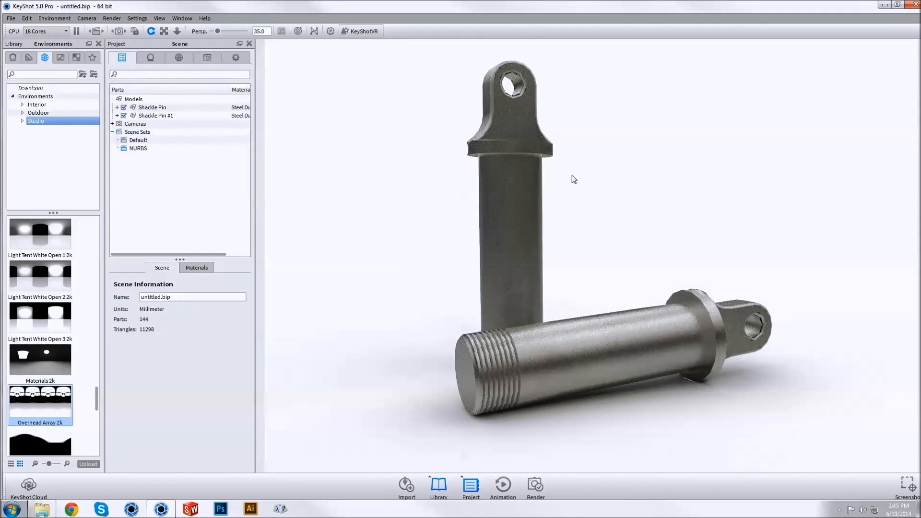
Load NURBS.png as the bump texture of the pins' Steel Dusty #1 material
click(514, 132)
double_click(557, 154)
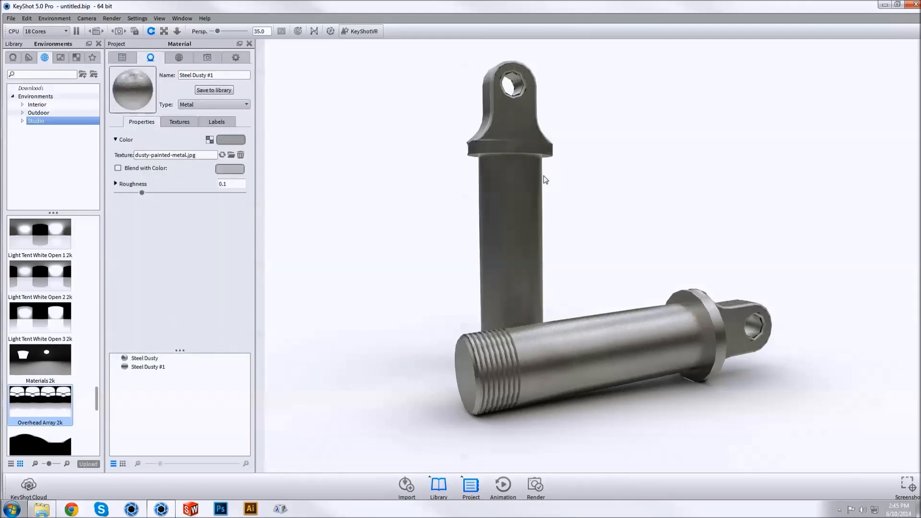
click(180, 121)
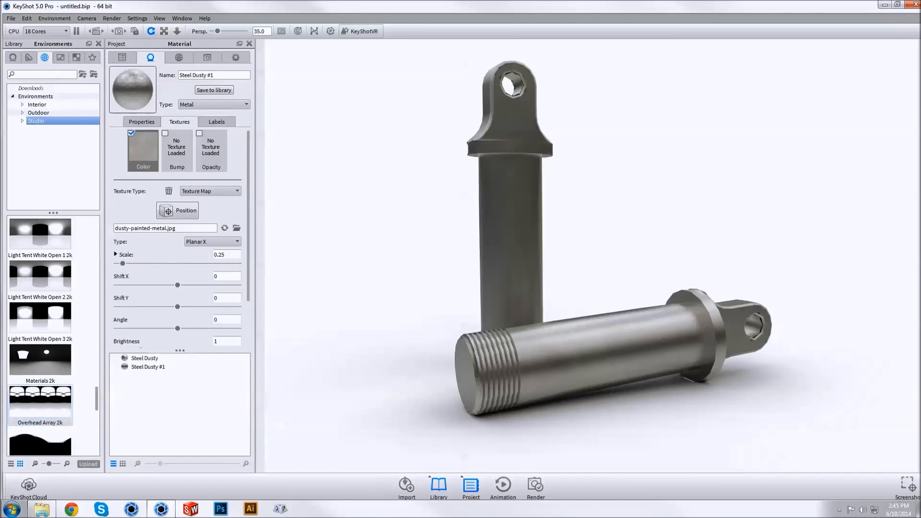
drag(1, 159, 179, 149)
click(177, 146)
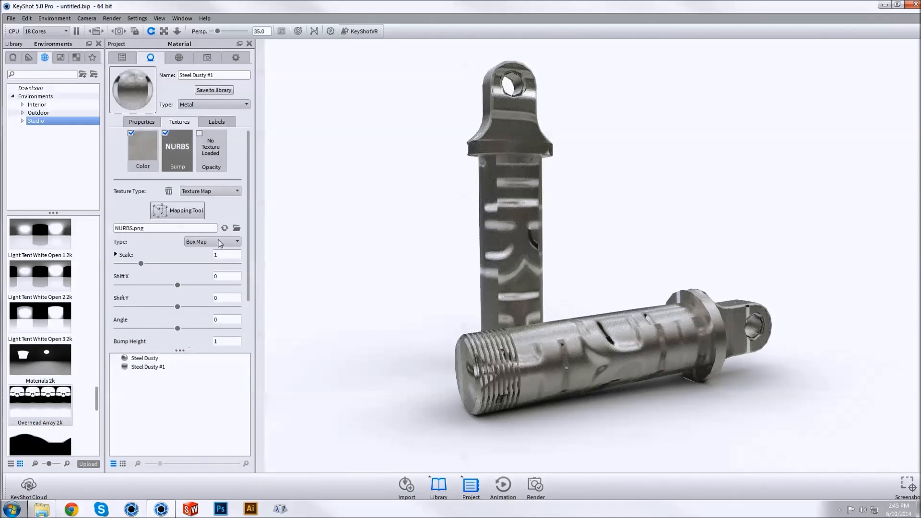
Change the NURBS bump texture's mapping to Planar X and set its scale to 0.1
key(z)
click(215, 243)
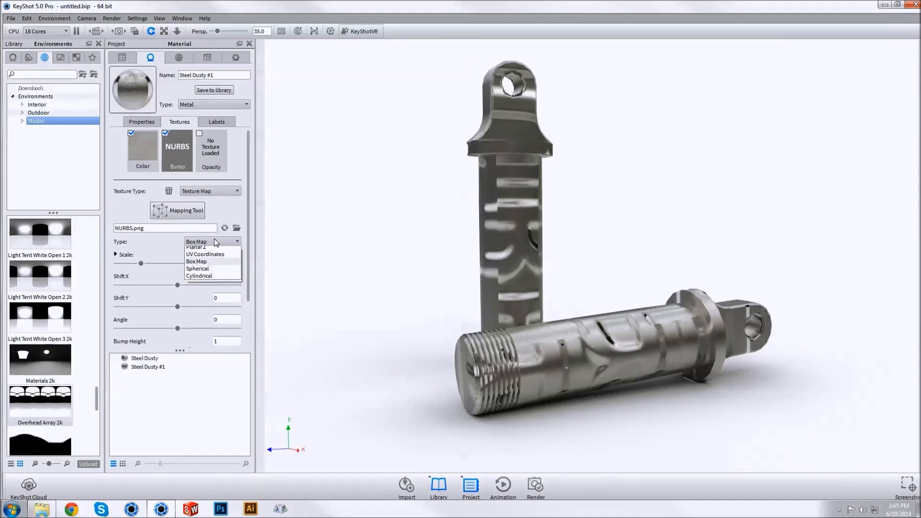
click(216, 249)
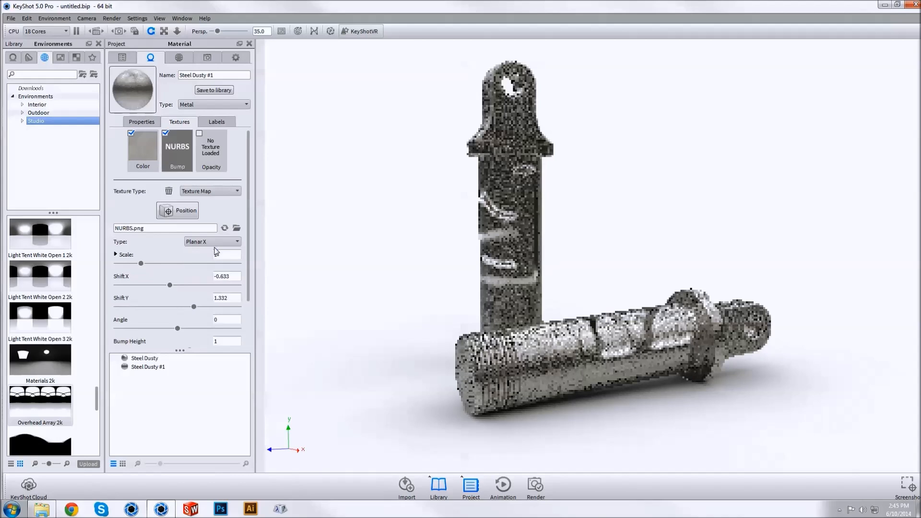
text(0.1)
key(Return)
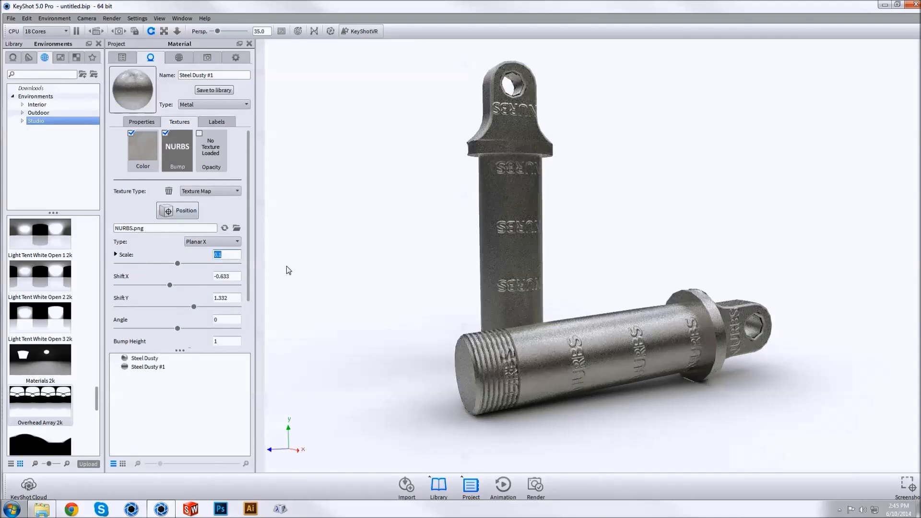
Turn off Repeat for the bump texture, flip it horizontally and vertically, and set its bump height to -1
scroll(152, 327, down, 2)
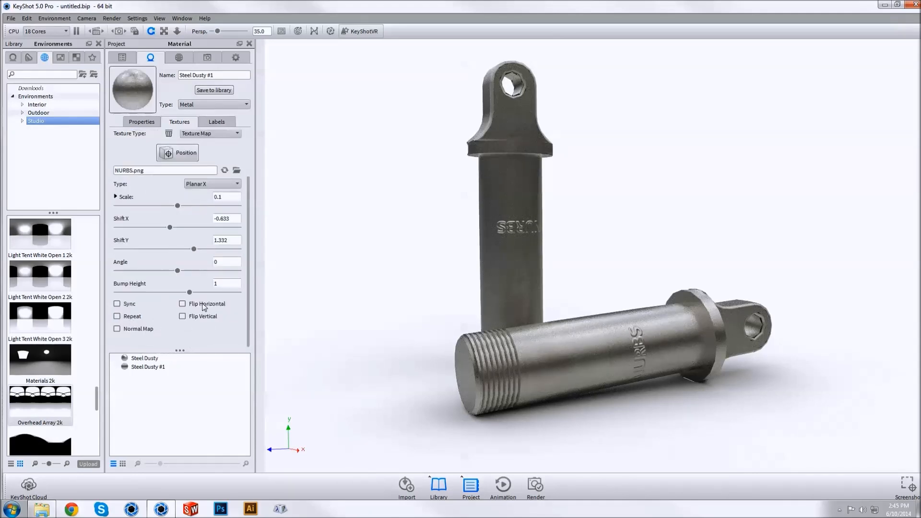
click(205, 315)
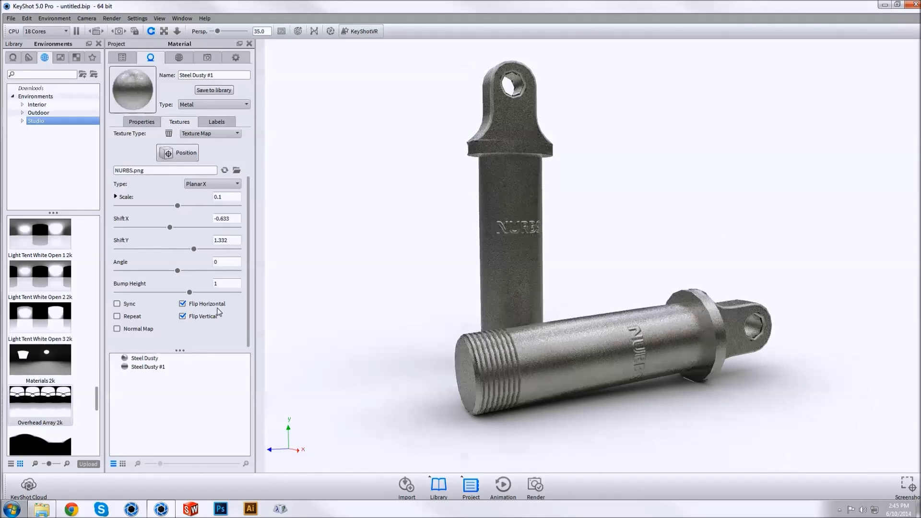
double_click(226, 283)
text(-1)
key(Return)
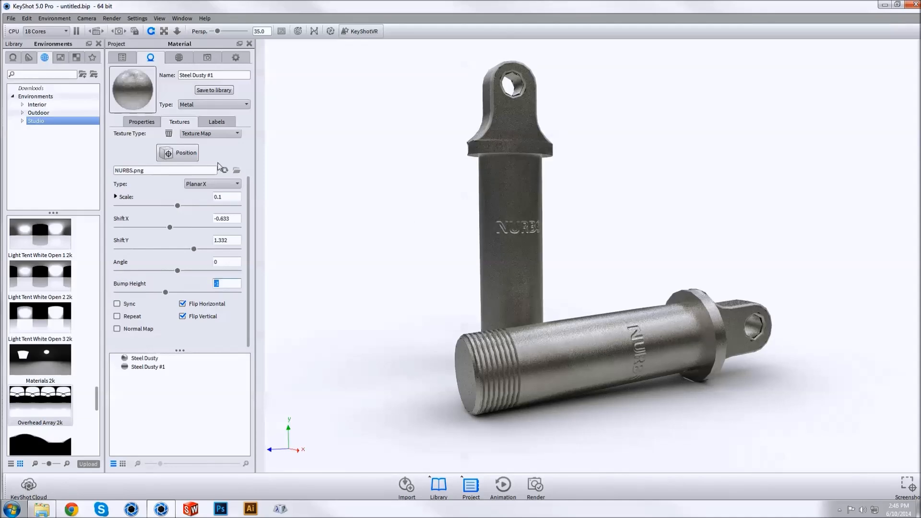
Position the NURBS bump text on the upright pin's head just below the hole, scaled to 0.08
click(177, 153)
click(511, 130)
click(514, 130)
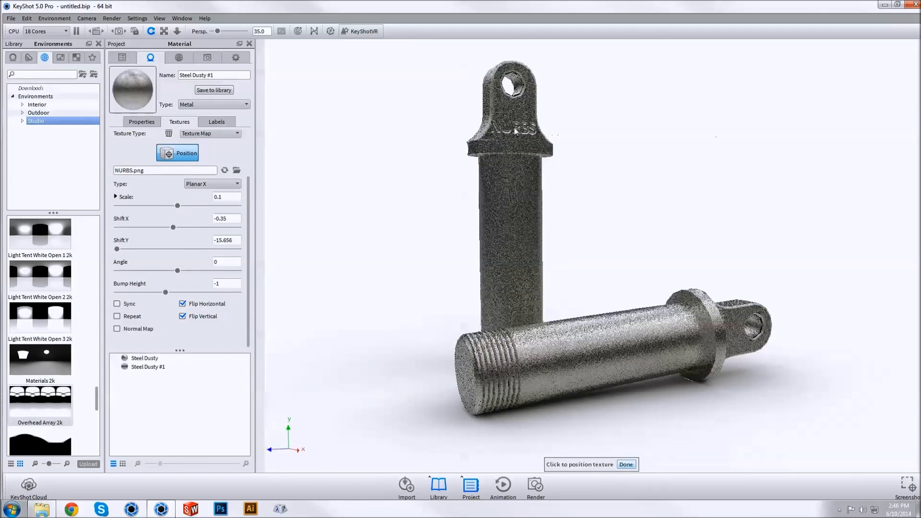
text(0.08)
key(Return)
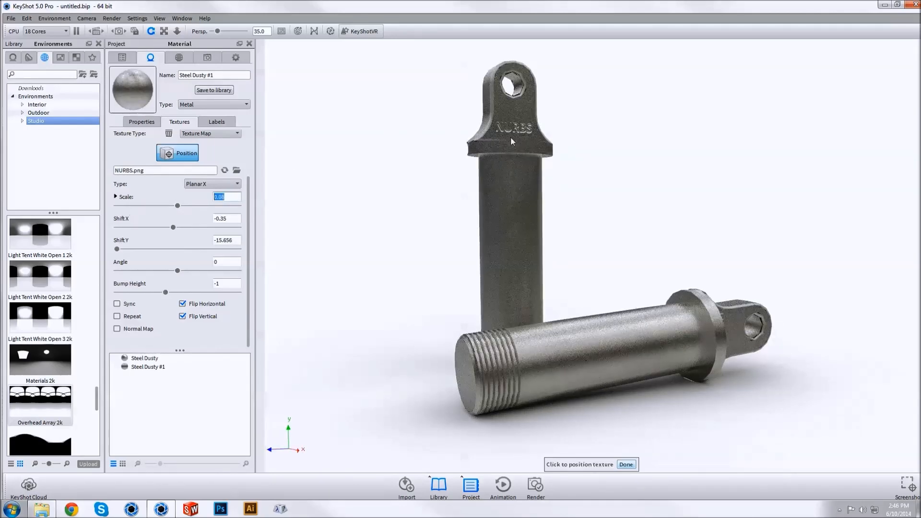
click(515, 131)
drag(514, 131, 517, 120)
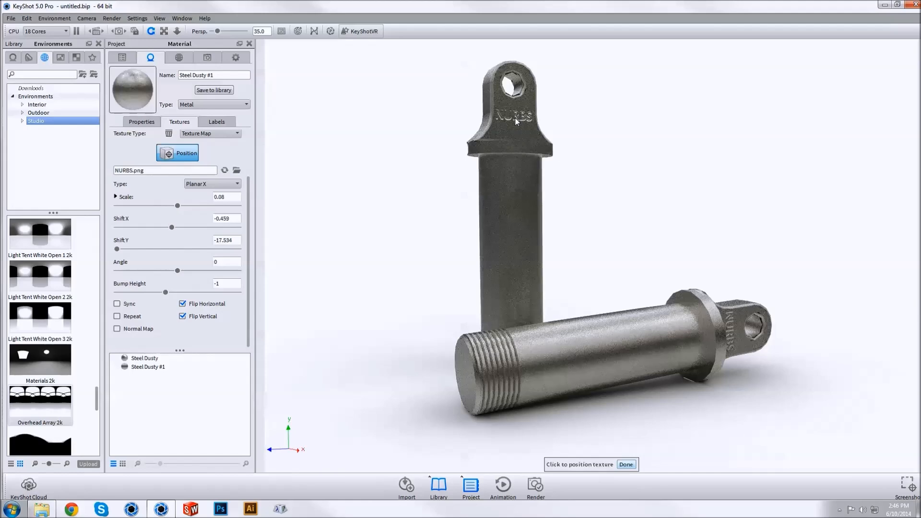
click(632, 465)
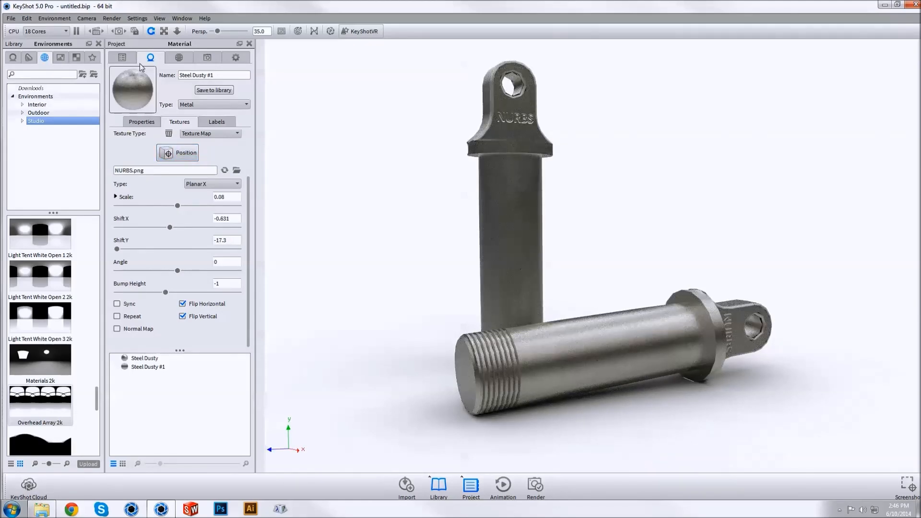
Compare the pins' hole edges and threads with NURBS rendering turned on and off
click(122, 58)
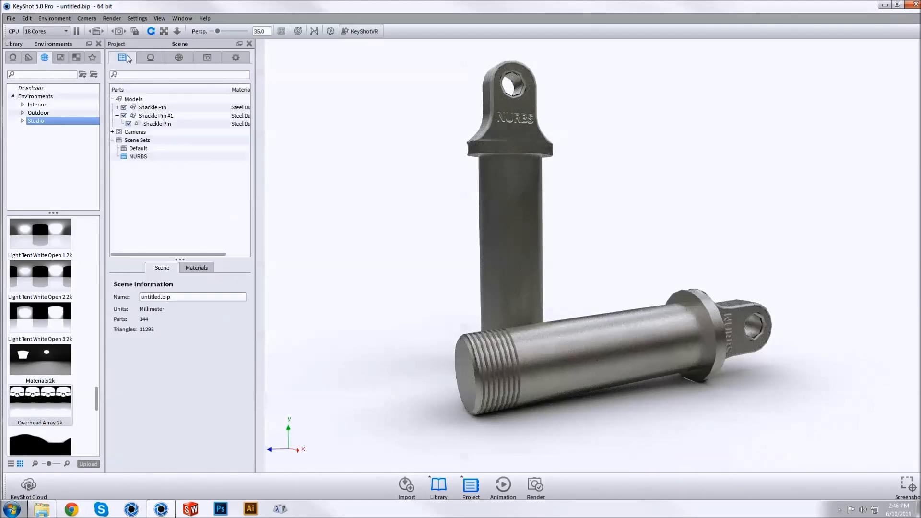
click(314, 31)
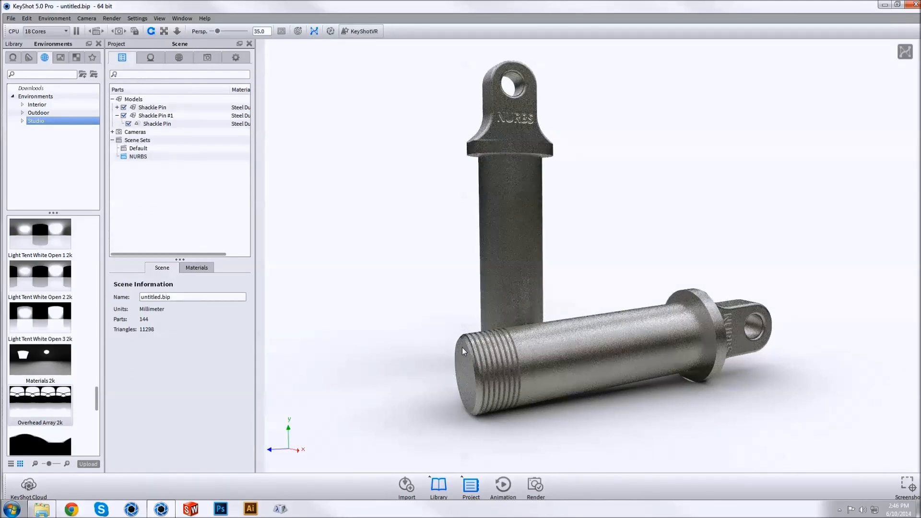
drag(678, 371, 643, 367)
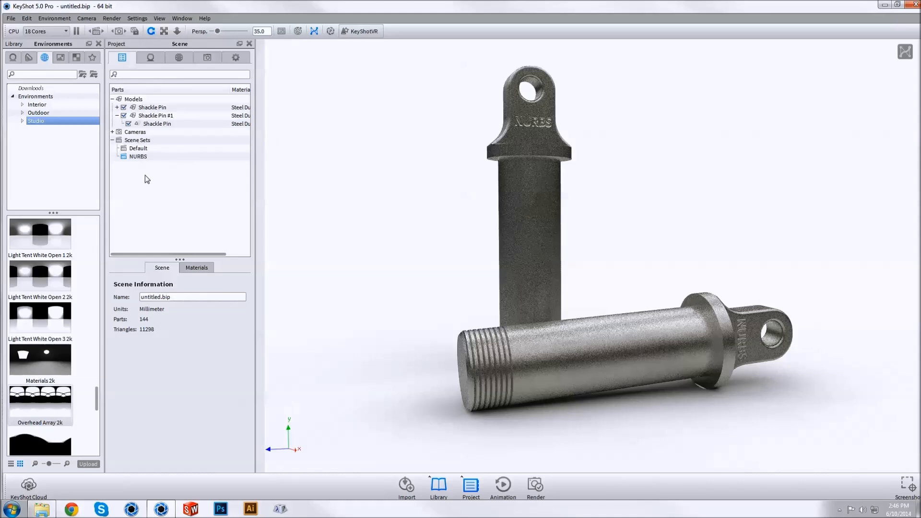
click(314, 31)
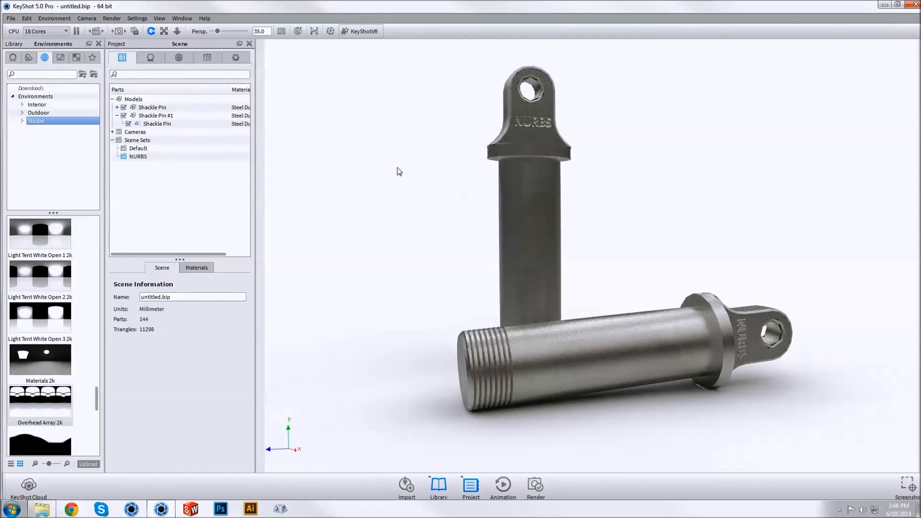
Activate the NURBS scene set and add a scene set named POLYS that uses Viewset 1 as its camera
click(136, 155)
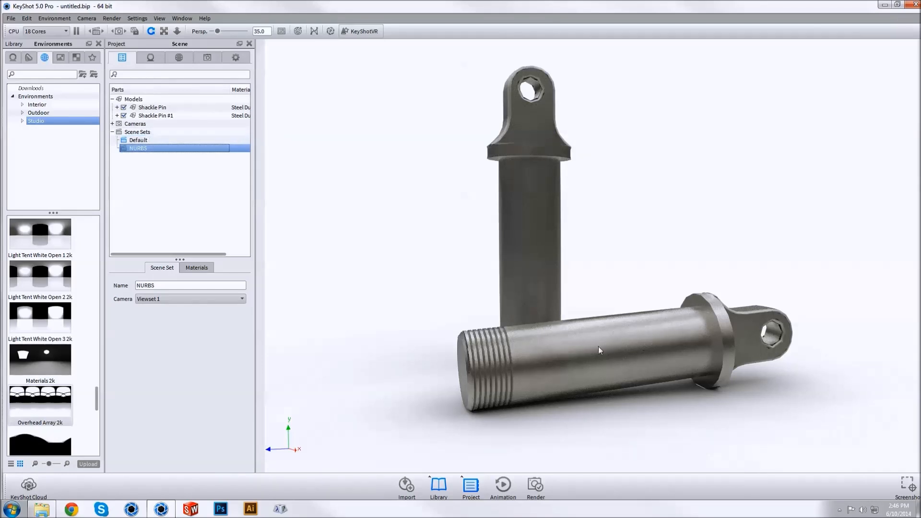
double_click(144, 148)
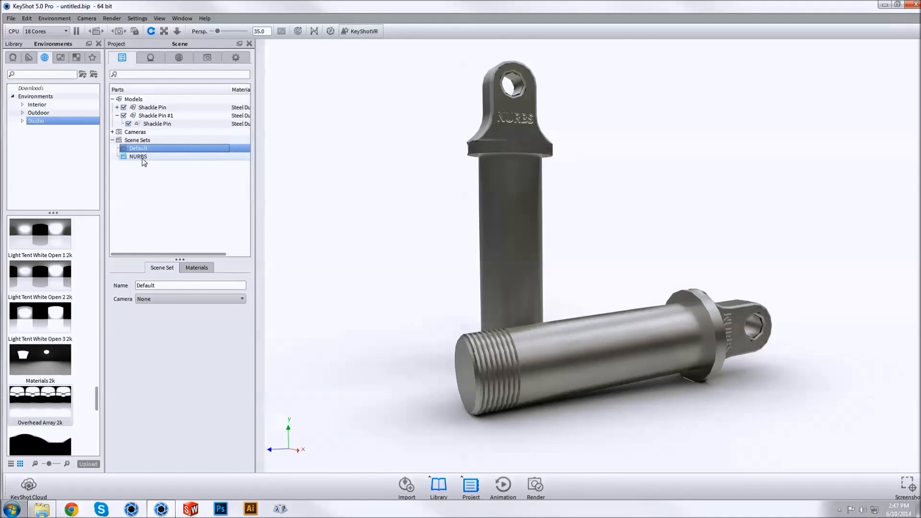
right_click(142, 139)
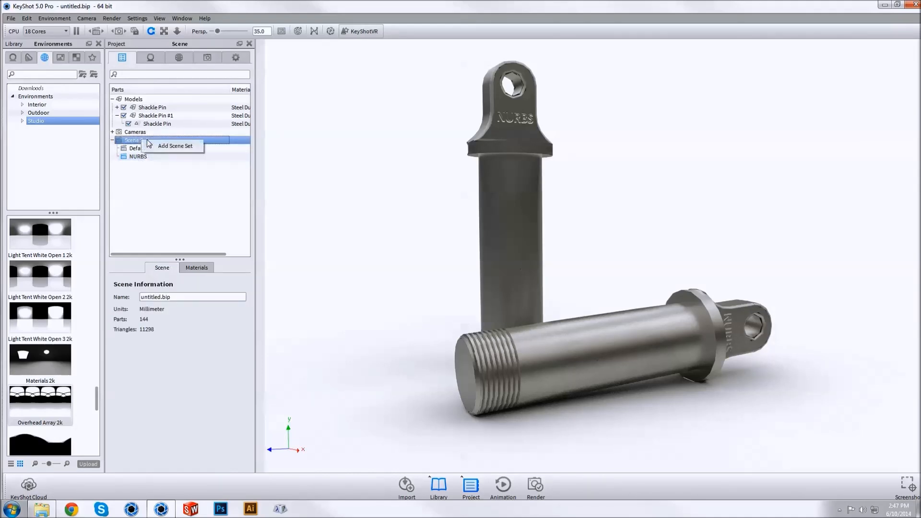
click(175, 146)
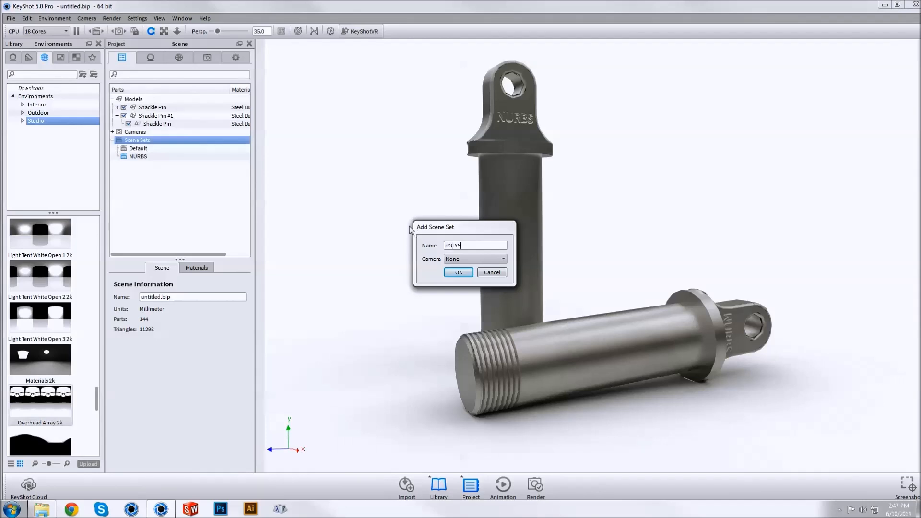
click(457, 262)
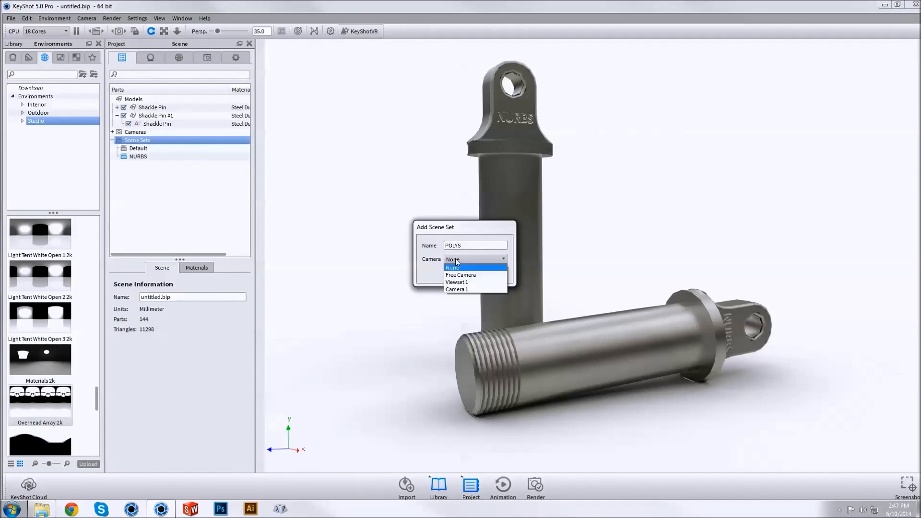
click(457, 282)
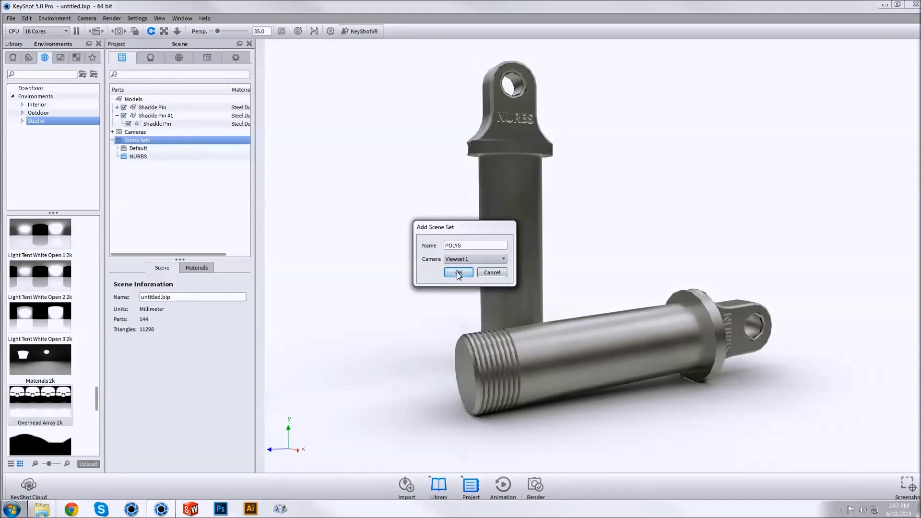
click(458, 272)
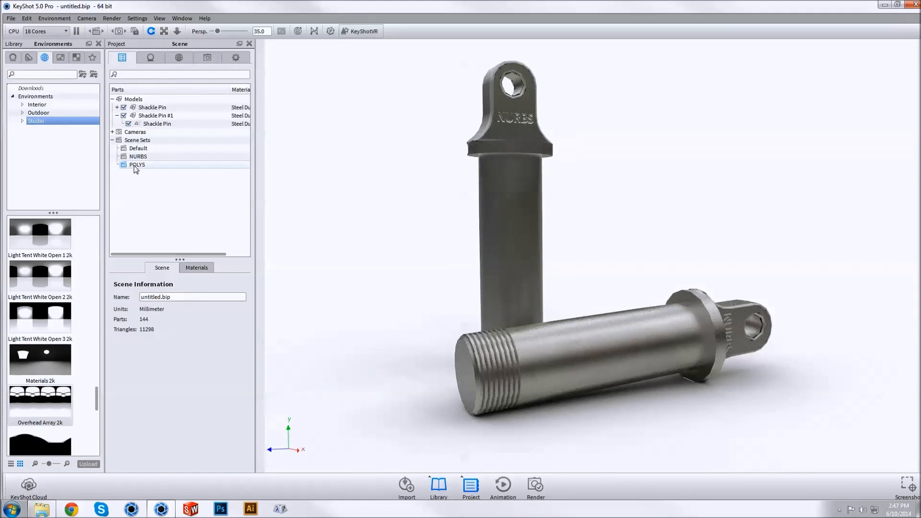
Hide the upright Shackle Pin #1 in the POLYS scene set and compare that set with the NURBS one
click(123, 116)
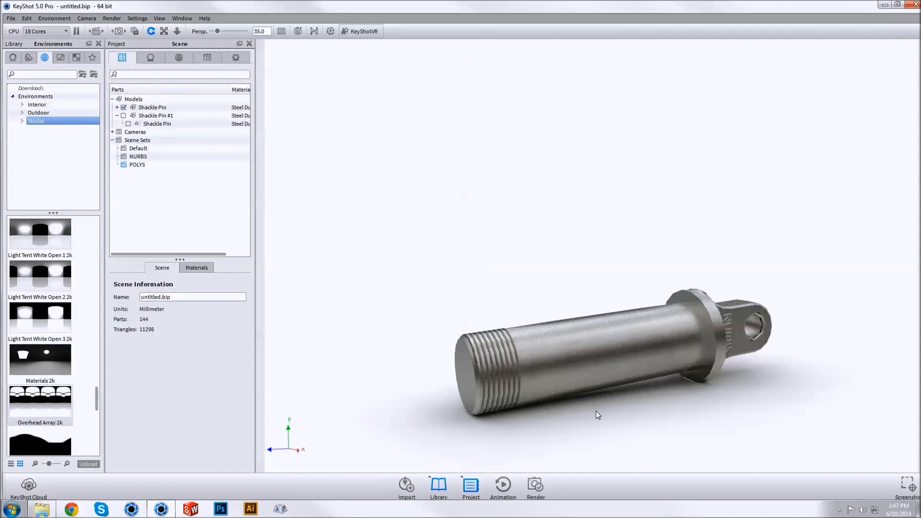
click(117, 116)
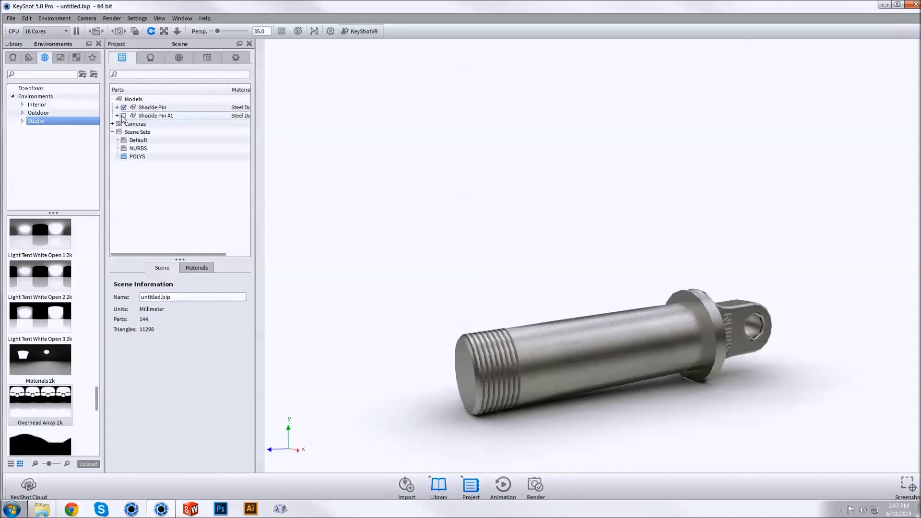
click(138, 142)
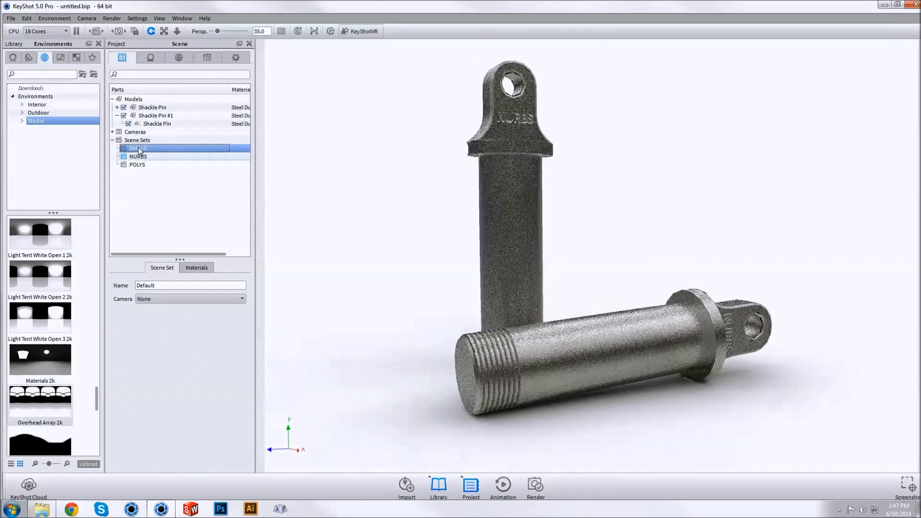
click(142, 165)
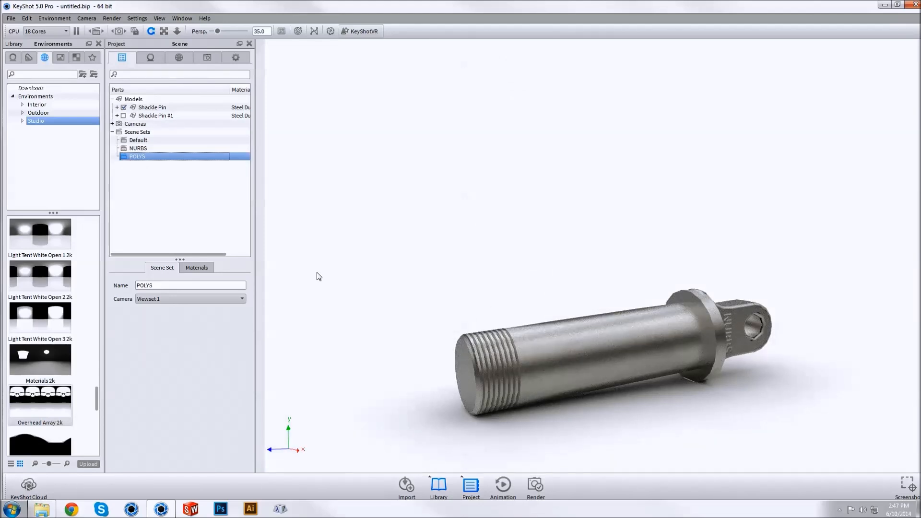
Frame the lying pin at distance about 74, azimuth about -170 and inclination about 9.4, and store it as a new viewset
click(207, 58)
middle_drag(494, 284, 459, 212)
scroll(505, 284, up, 6)
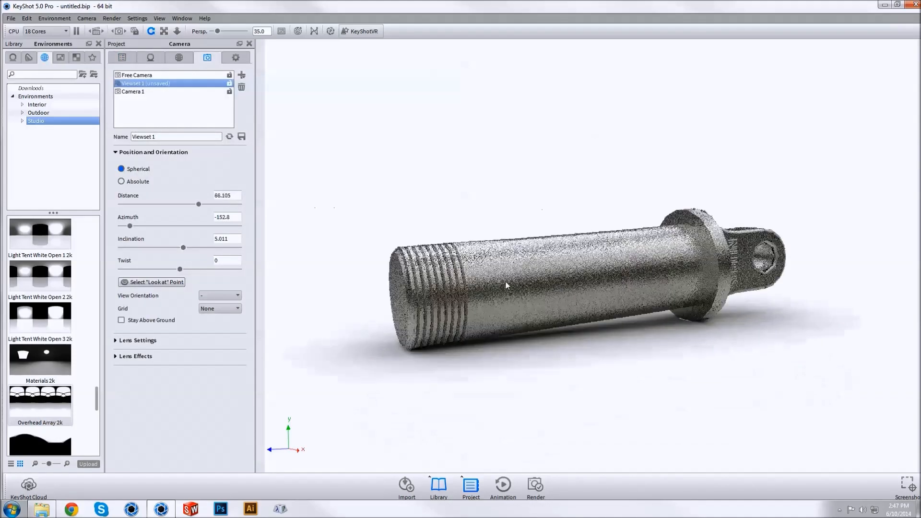
drag(582, 304, 534, 309)
scroll(529, 289, down, 2)
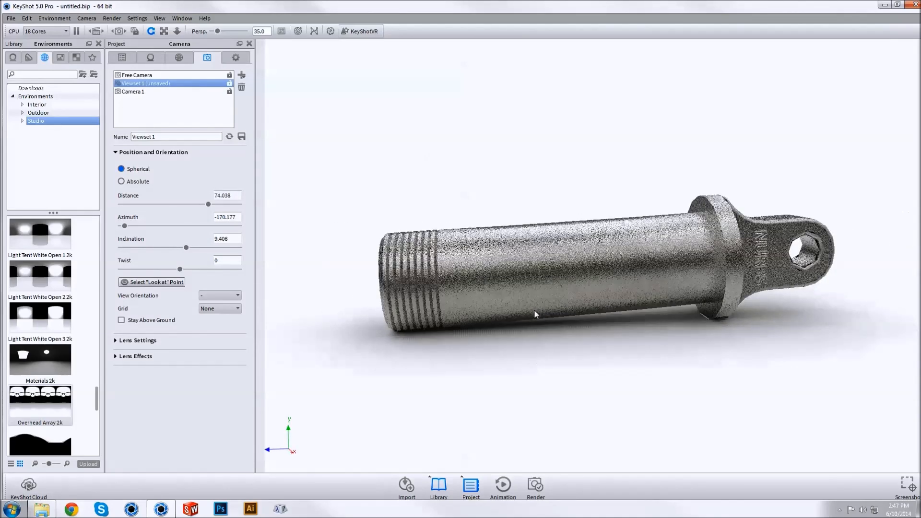
click(241, 75)
click(259, 100)
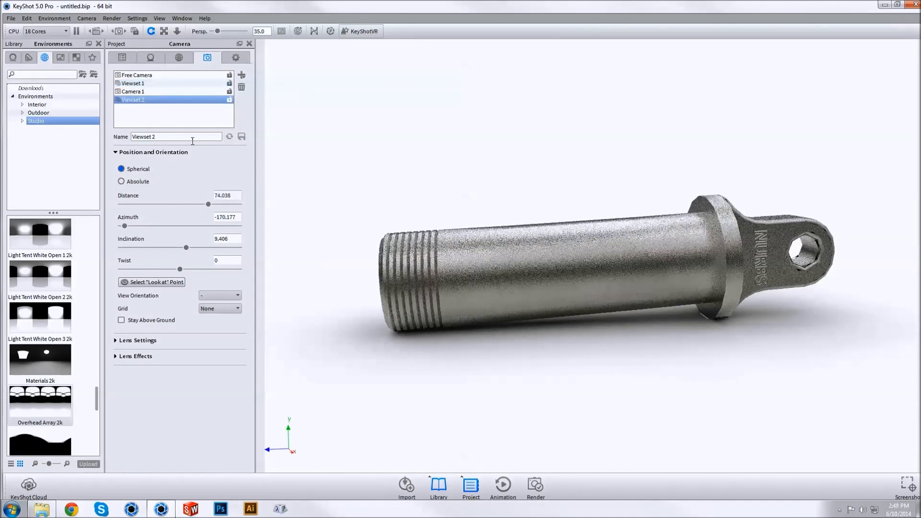
Assign Viewset 2 as the POLYS scene set's camera and check it by switching away and back
click(122, 57)
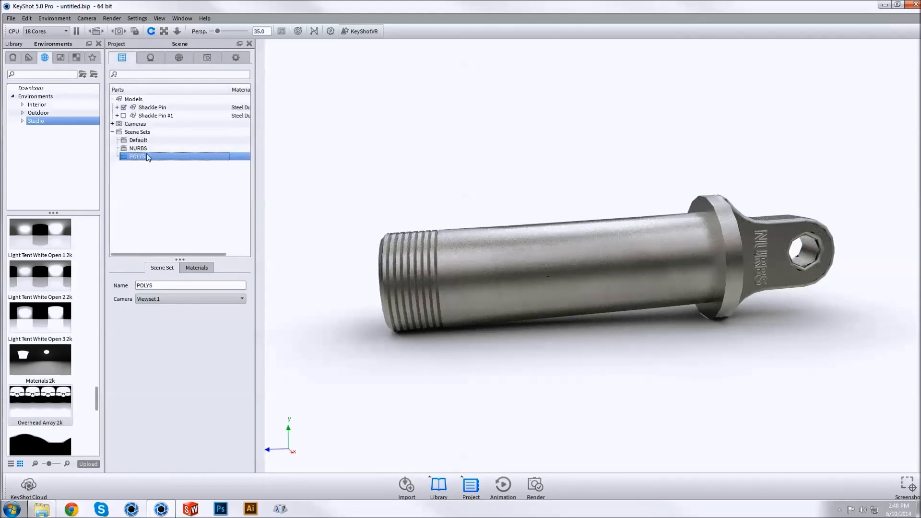
click(169, 300)
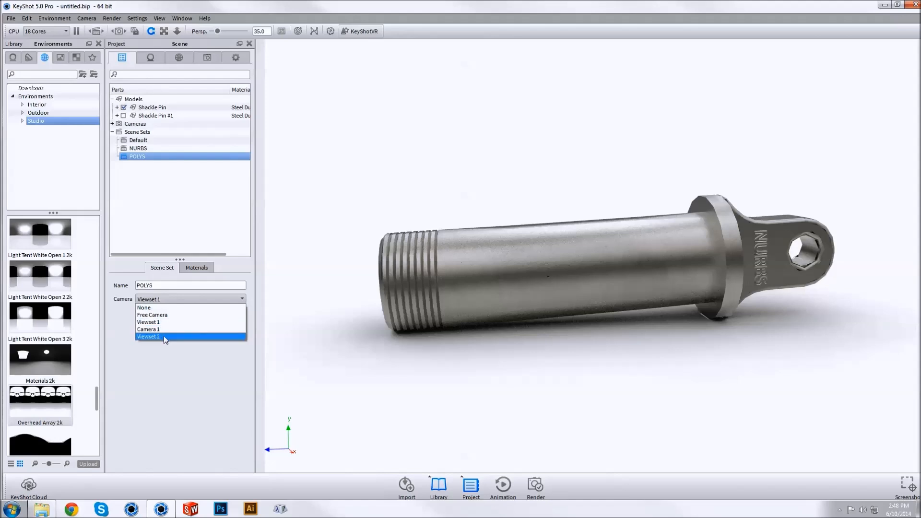
click(150, 336)
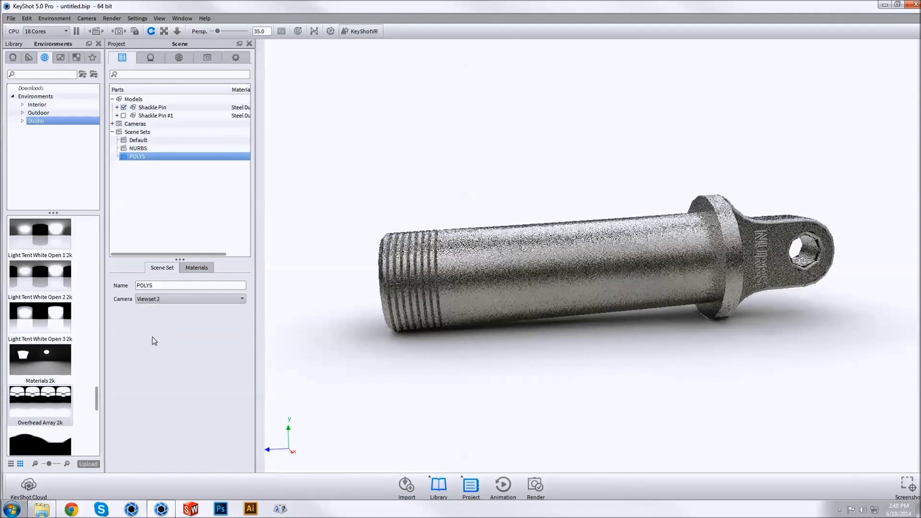
click(156, 142)
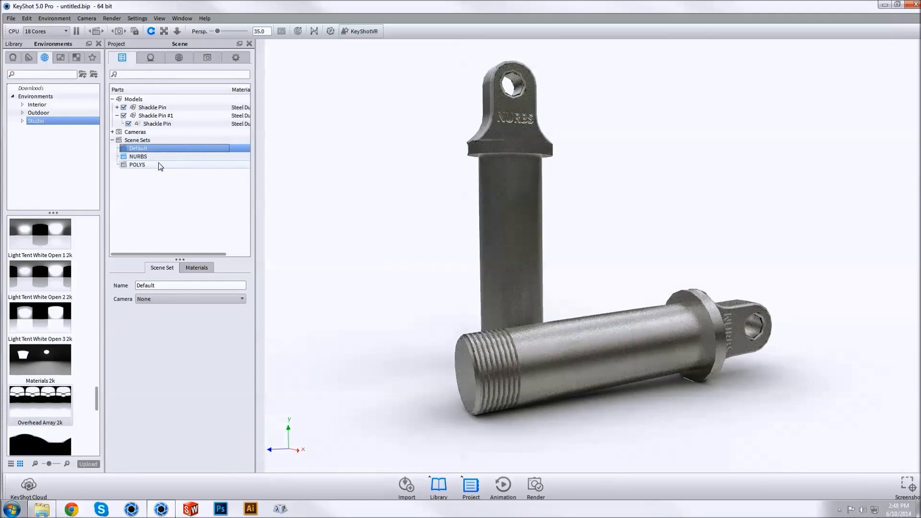
click(159, 165)
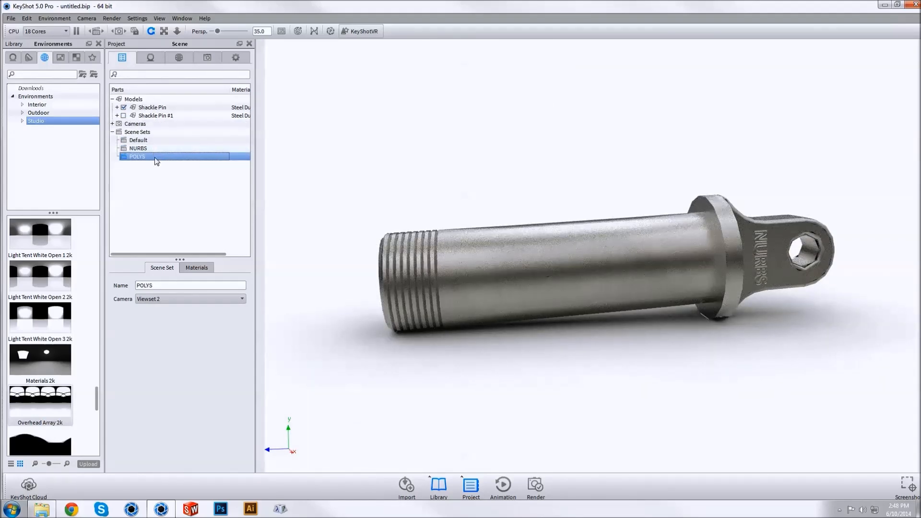
Replace the lying pin's bump texture with POLYS.png from the Shackle Pin folder in KeyShot 5 Webinar
click(763, 260)
double_click(762, 260)
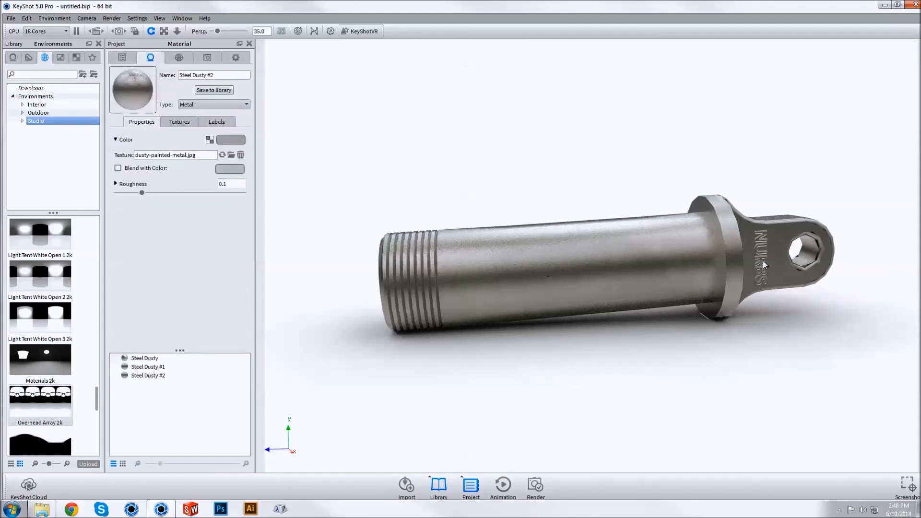
click(187, 124)
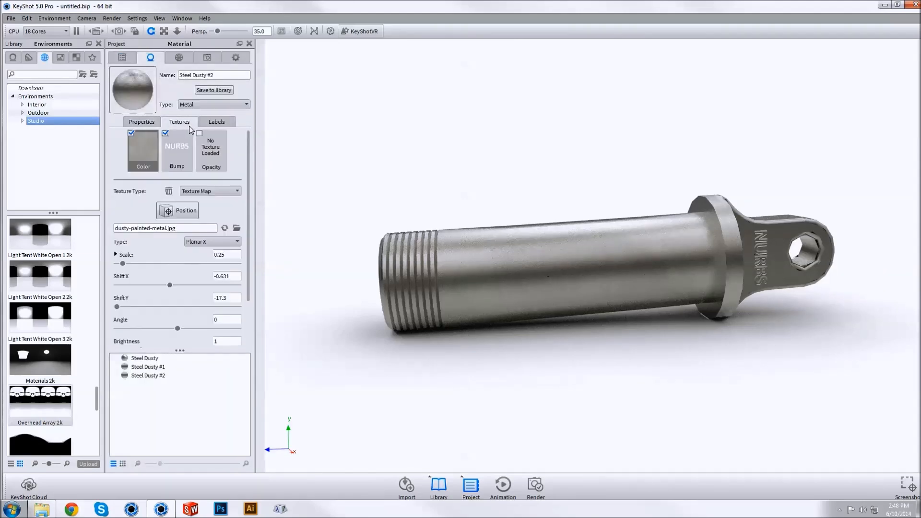
click(182, 149)
click(237, 228)
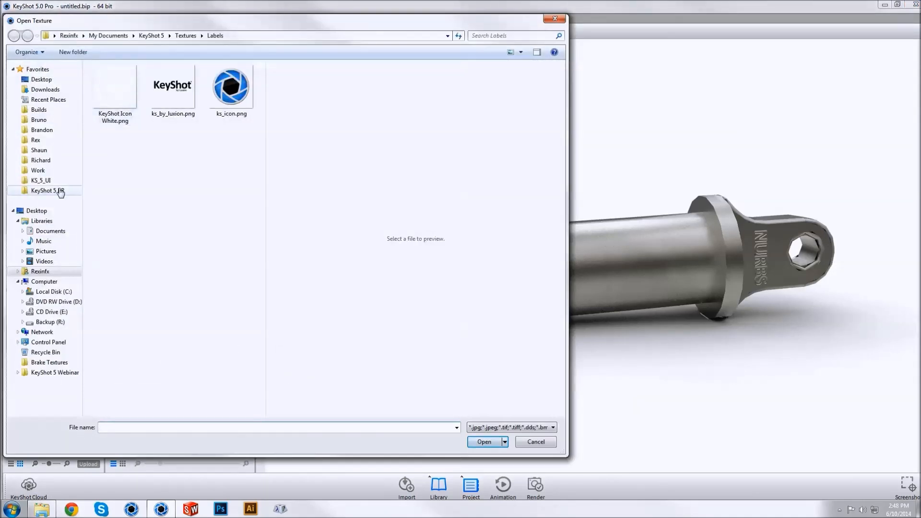
click(39, 80)
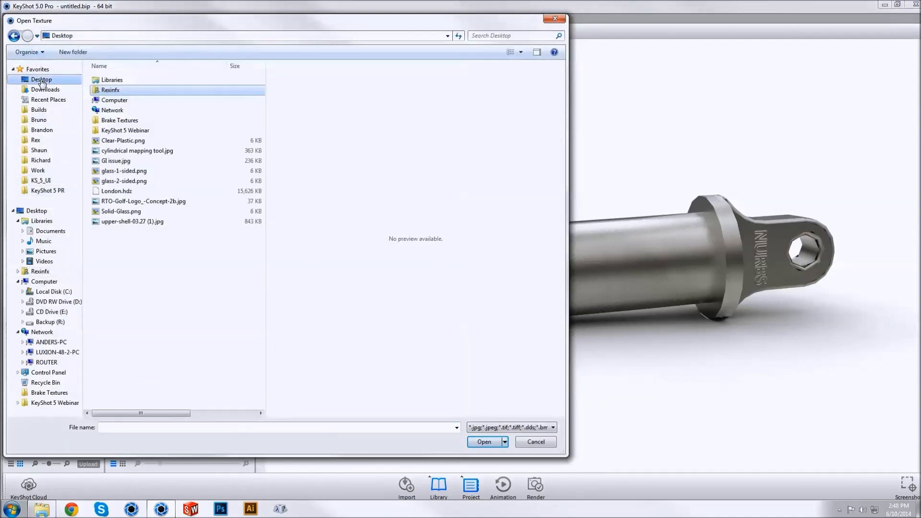
double_click(129, 131)
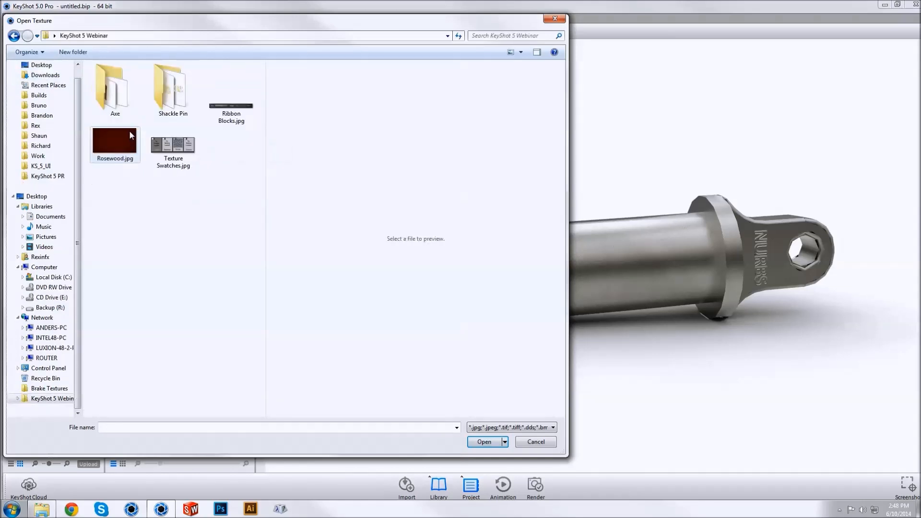
double_click(171, 95)
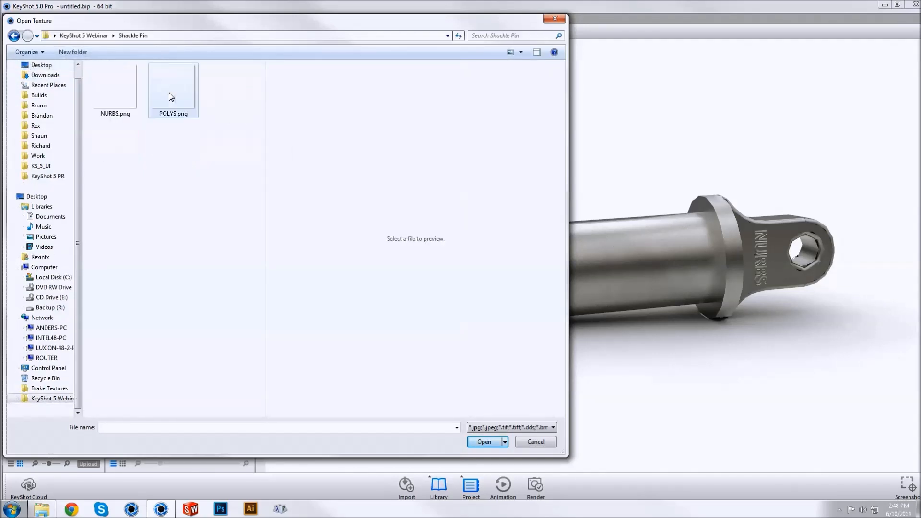
click(172, 96)
click(497, 441)
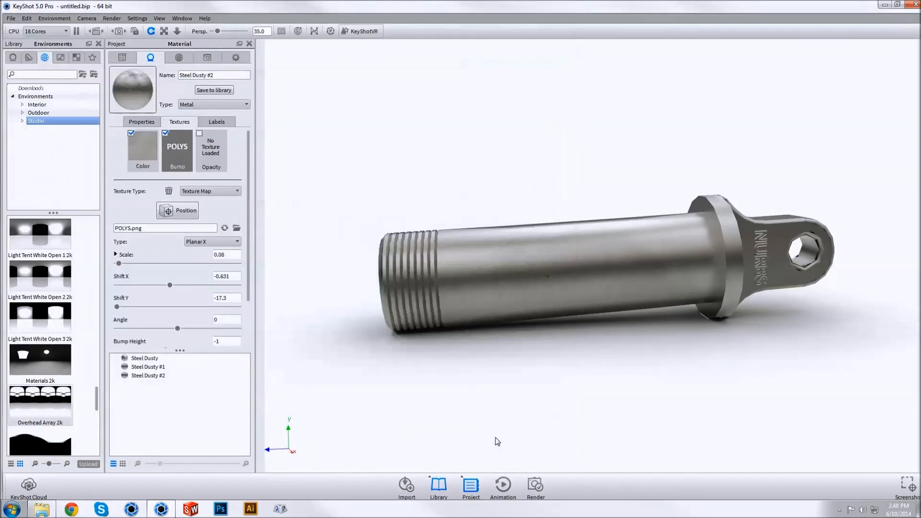
Cycle between the NURBS and POLYS scene sets to compare their visible pins, cameras and bump text
click(122, 58)
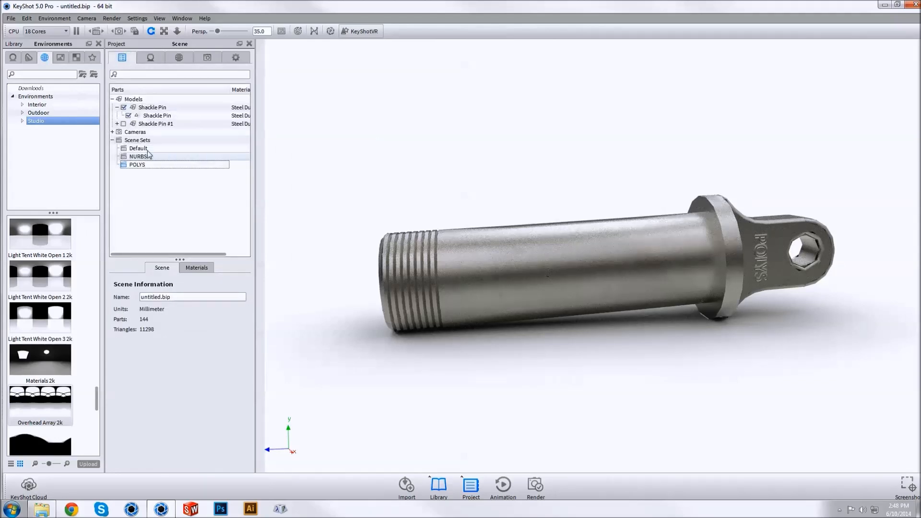
click(103, 34)
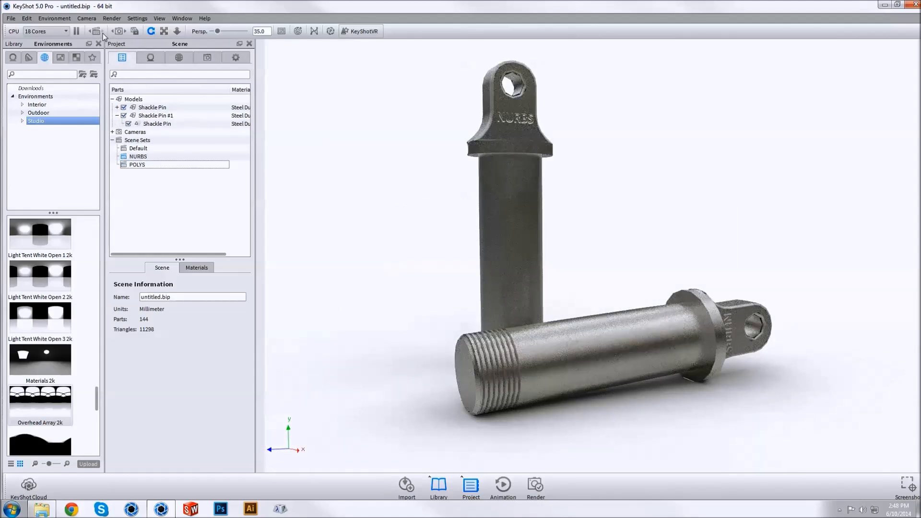
click(103, 33)
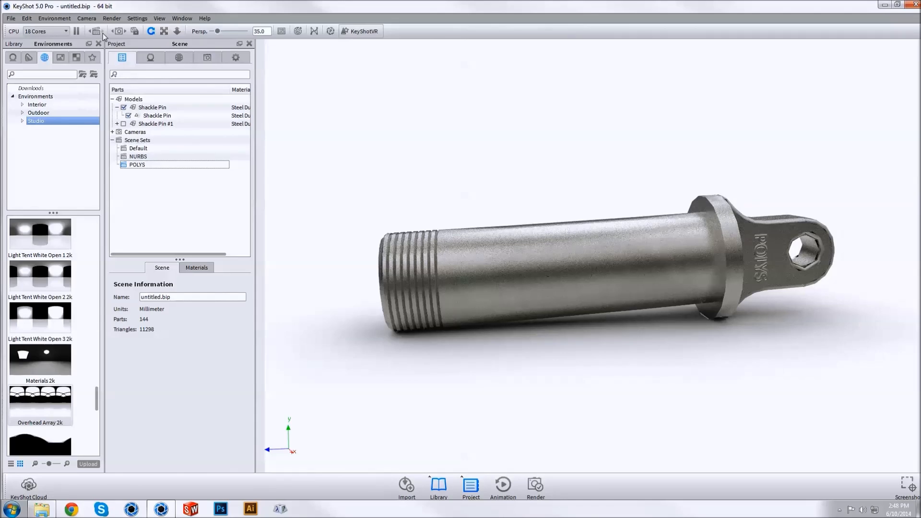
click(102, 33)
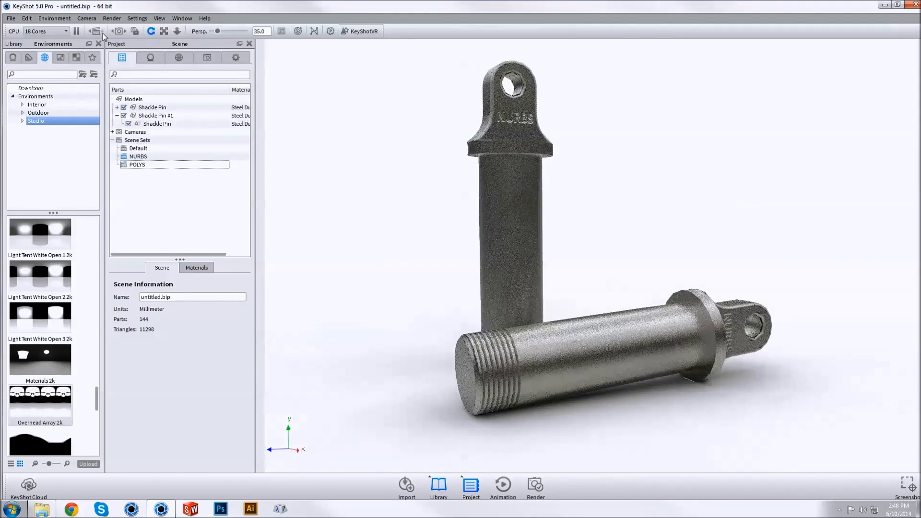
click(103, 33)
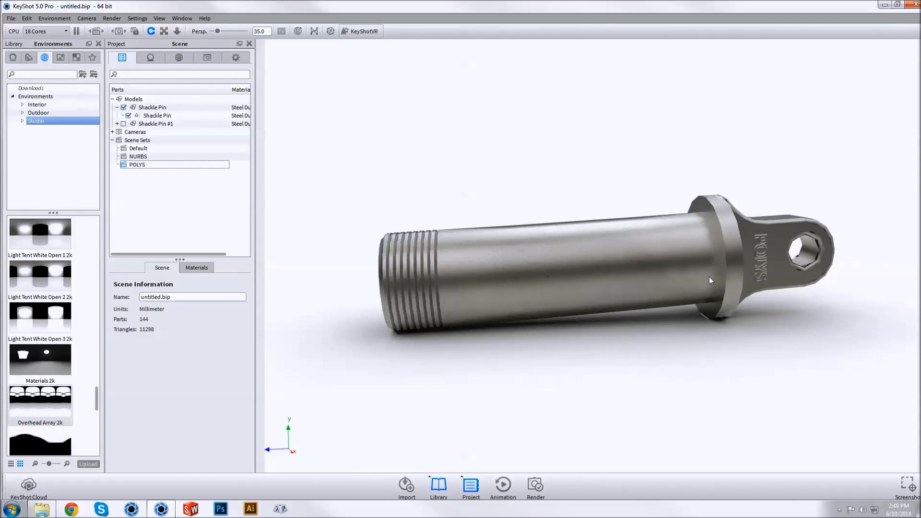
Export the pin as STL over test.stl in inches with no subdivision and a reduced model scale, without highlighting errors
click(12, 19)
mouse_move(59, 132)
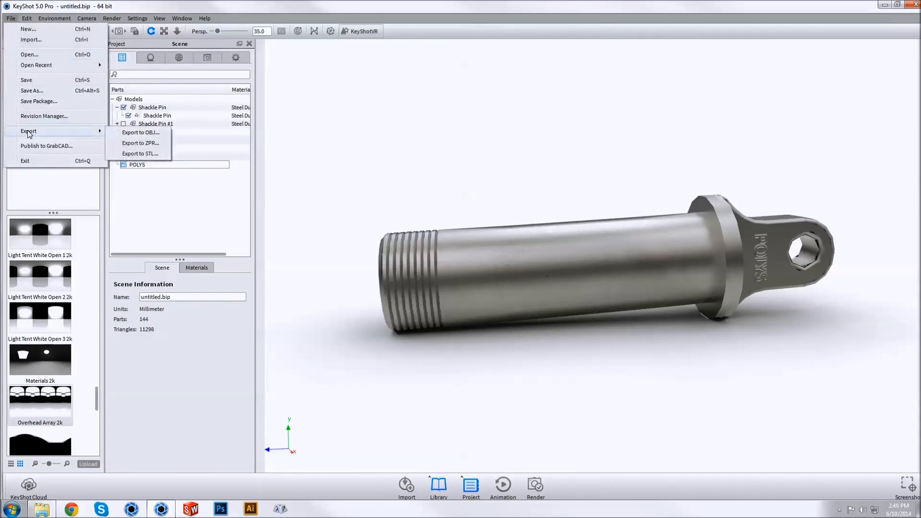
click(143, 152)
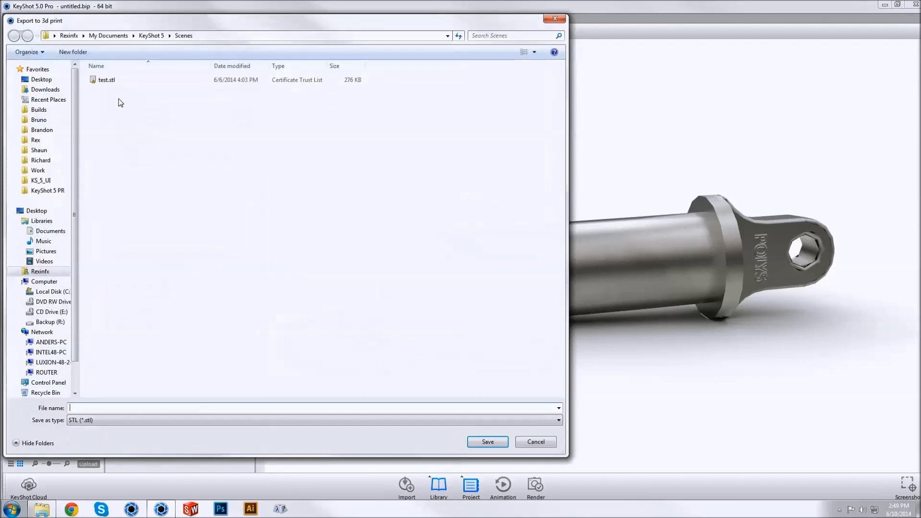
click(112, 81)
click(485, 441)
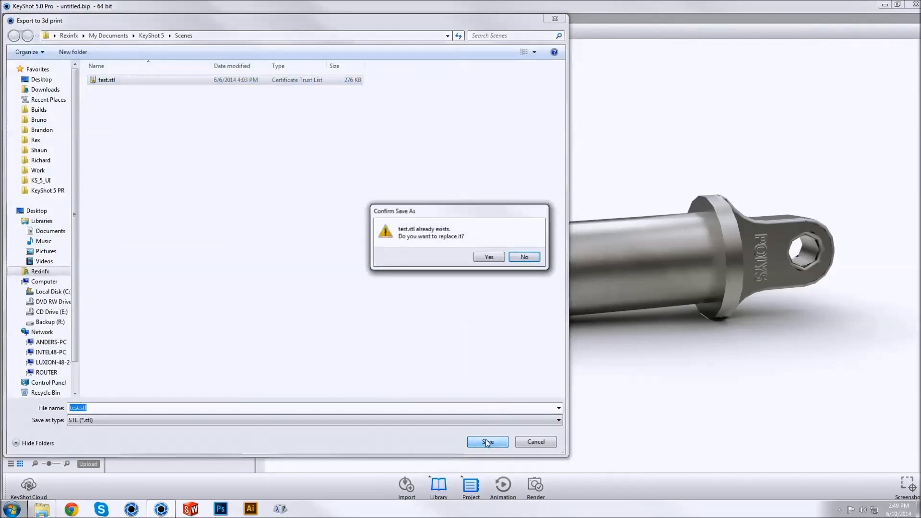
click(485, 258)
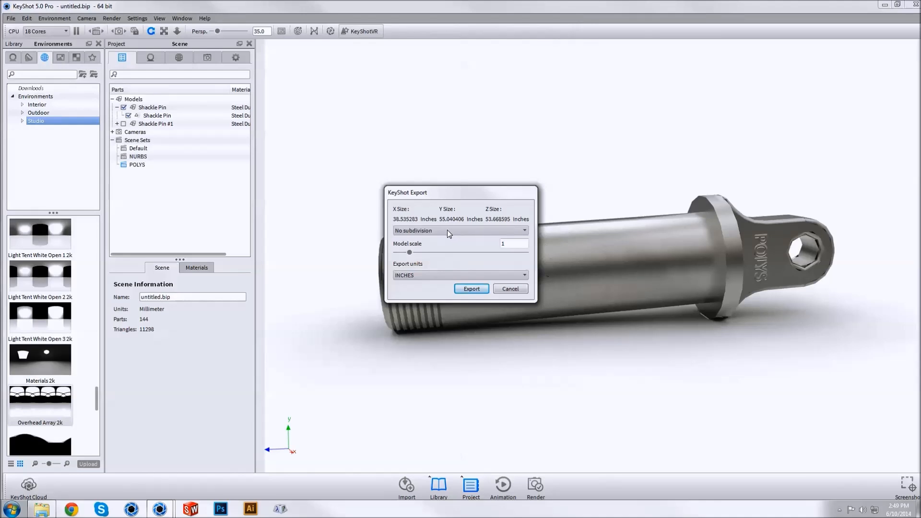
drag(409, 253, 398, 253)
click(473, 289)
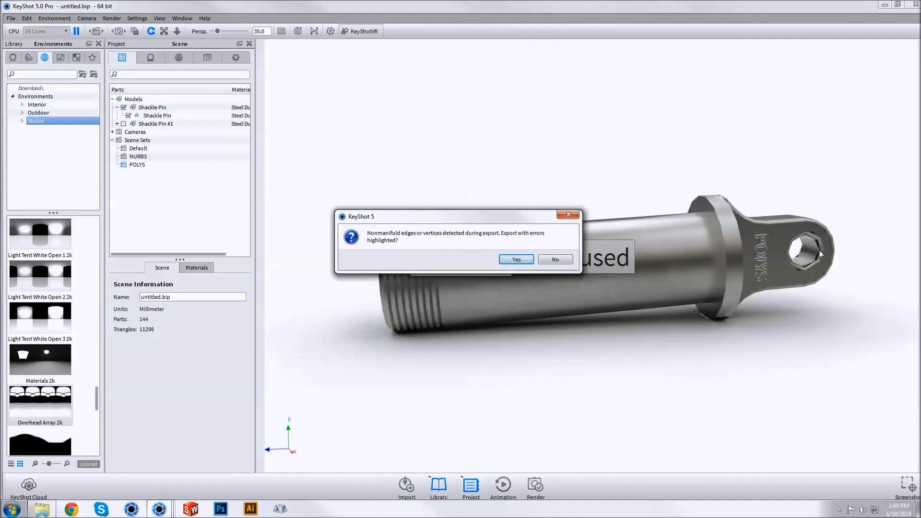
click(551, 258)
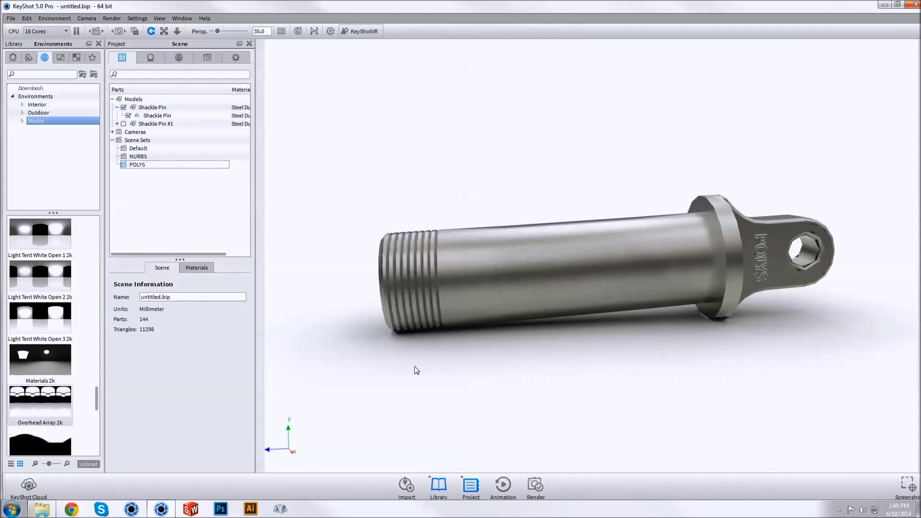
drag(369, 347, 468, 352)
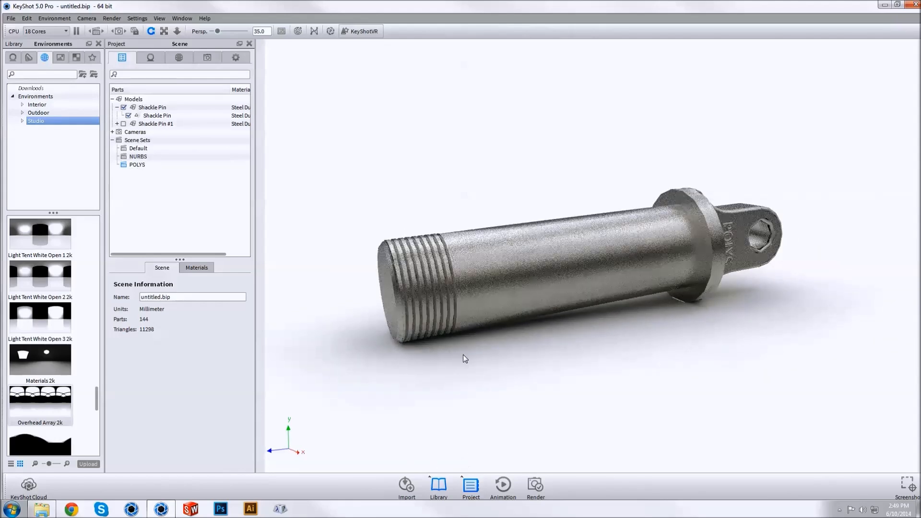